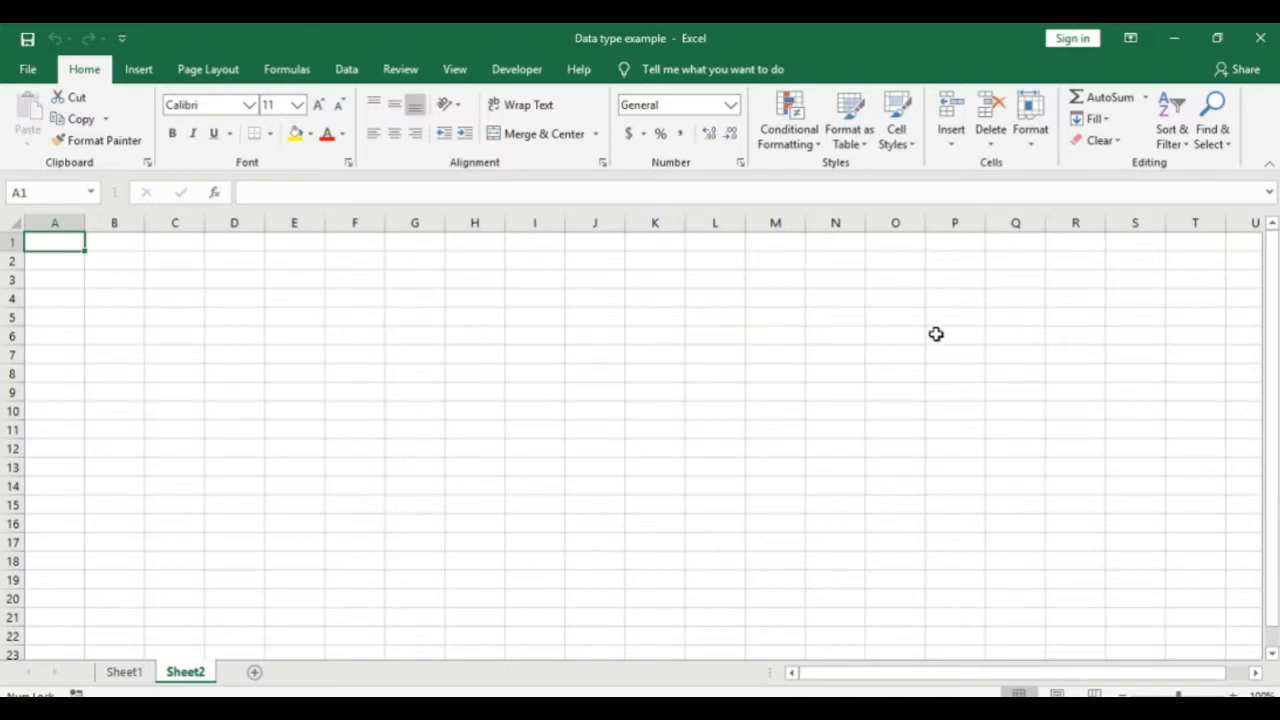
Step: Enter 45454 in A1 and Name in A2, fixing a stray letter
text(45454)
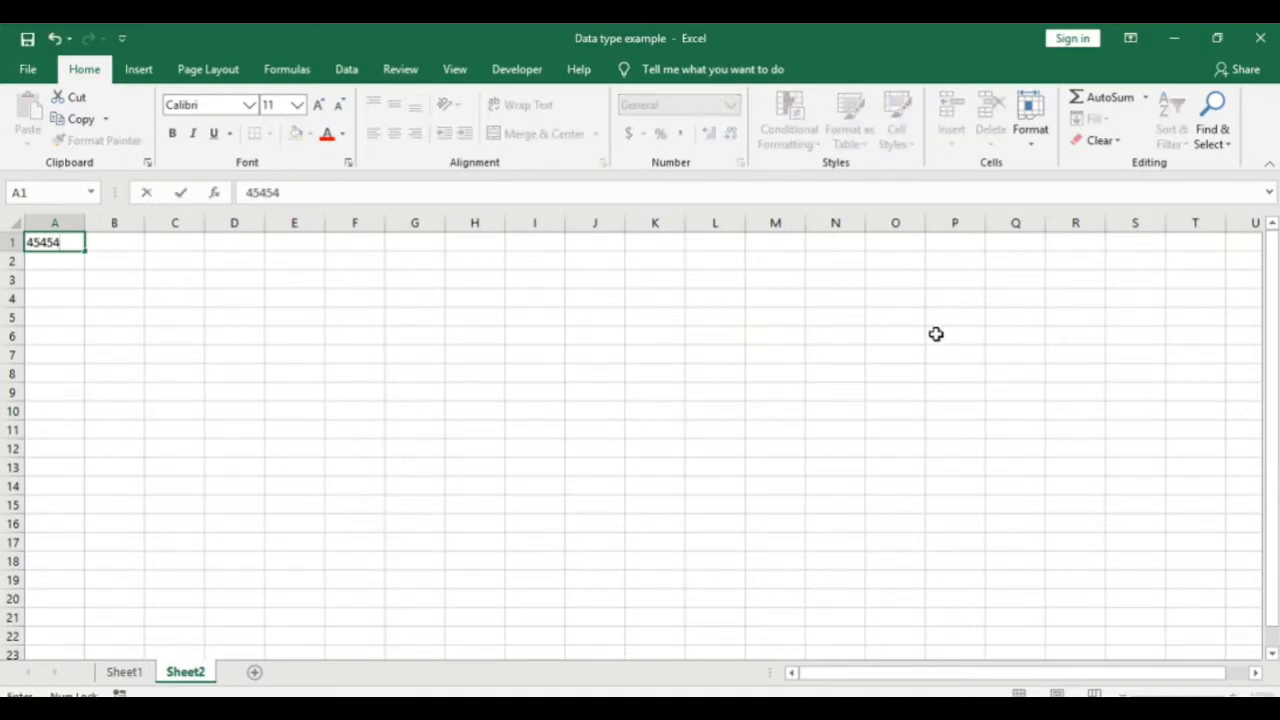
key(Return)
text(d)
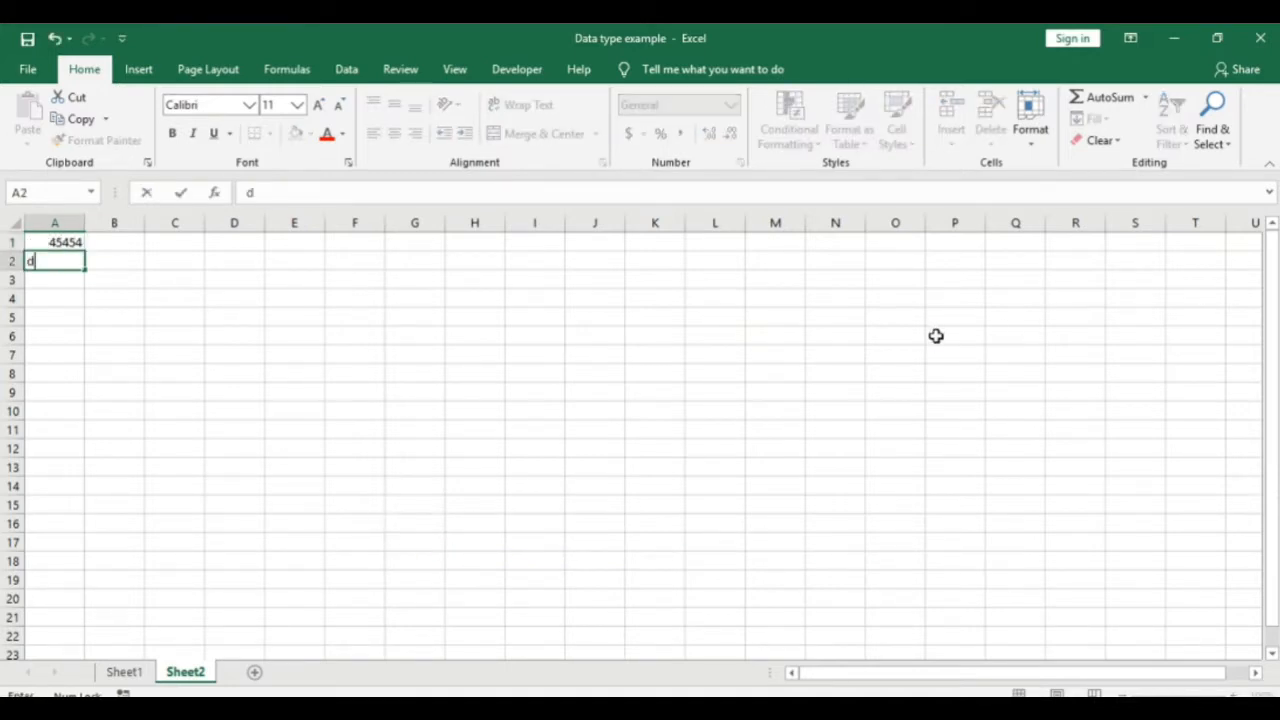
key(BackSpace)
text(Name)
key(Return)
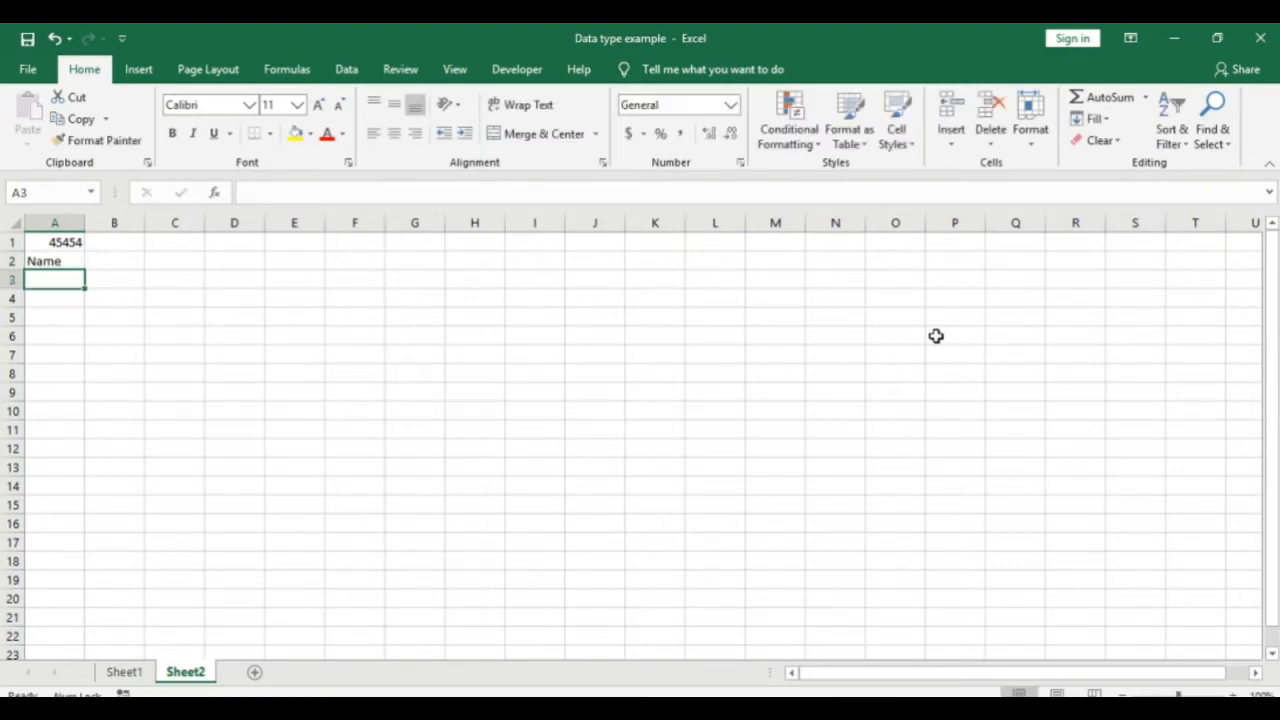
Step: Enter Facebook Google in A3, correcting the typo
text(Facebo)
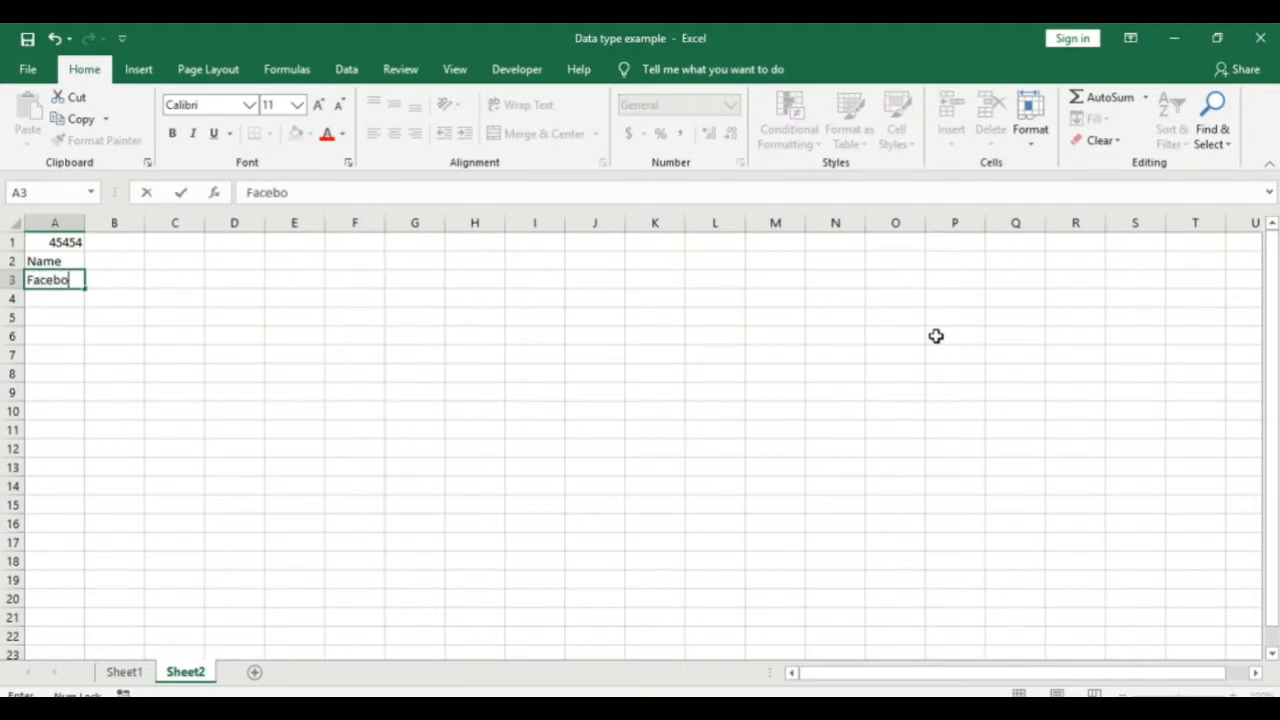
text(ok Google)
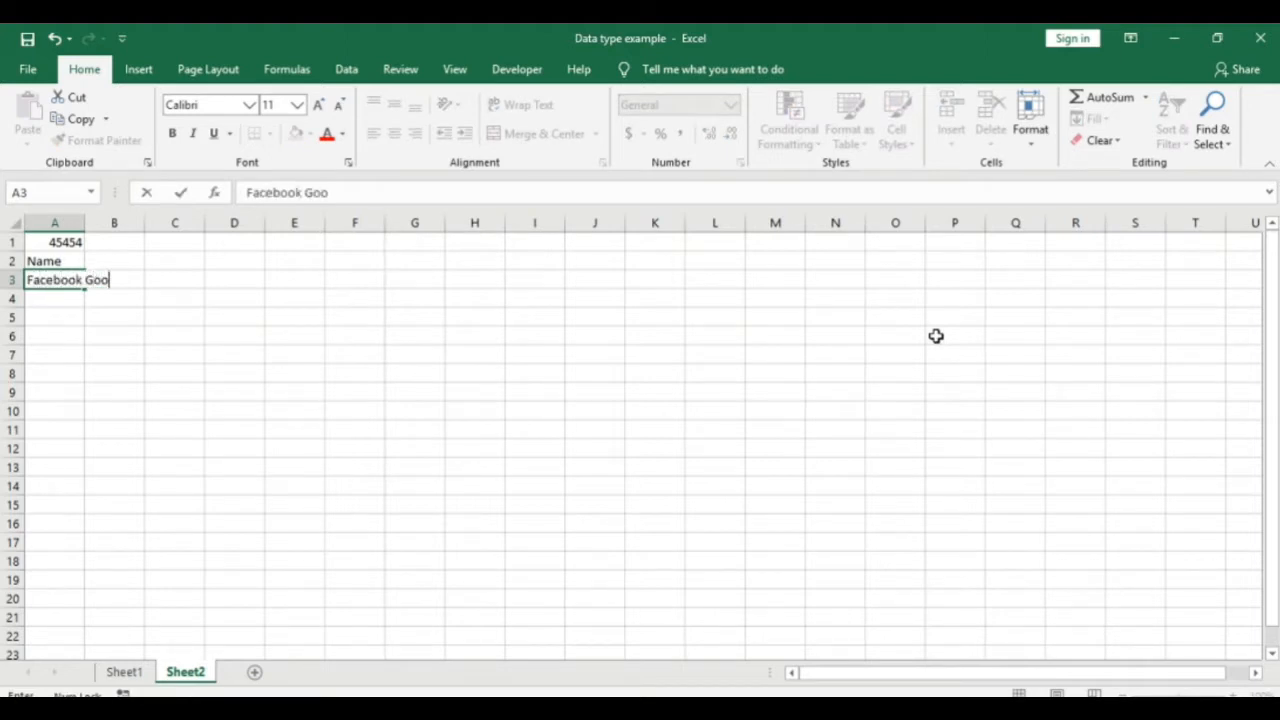
key(Return)
Step: Abandon the empty A4 entry and undo to bring back hp in A6
key(Caps_Lock)
key(BackSpace)
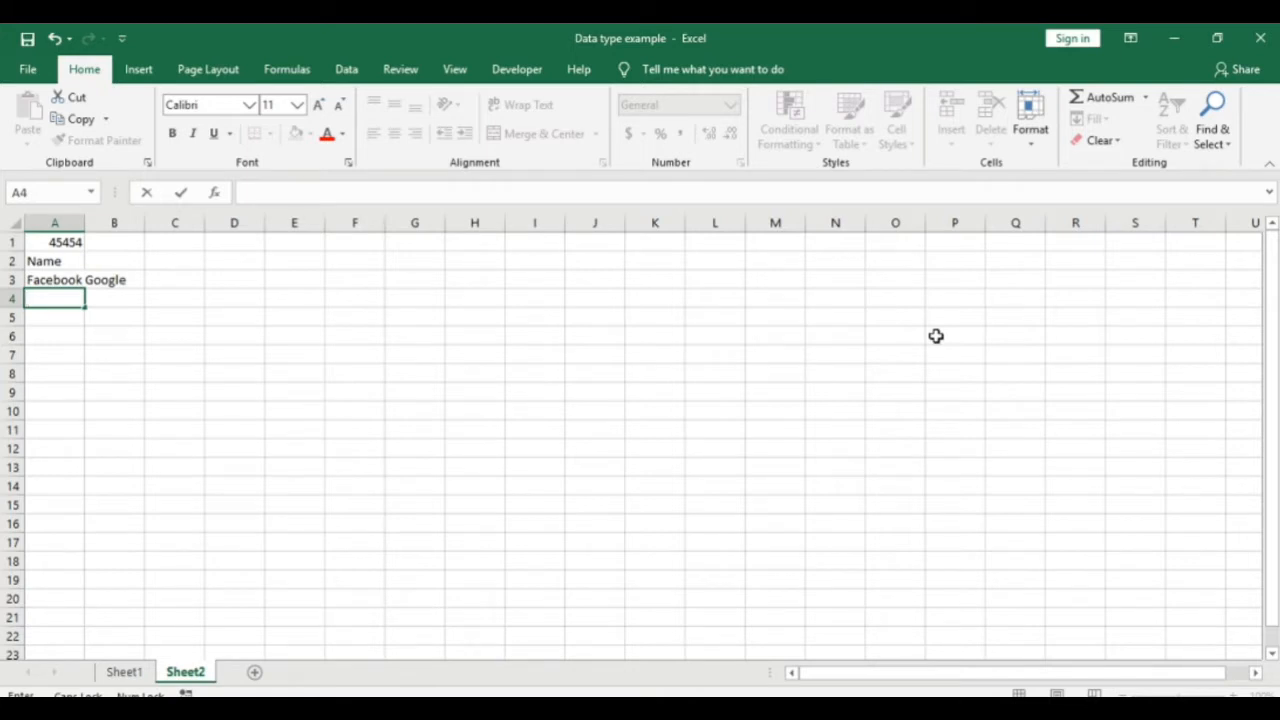
click(935, 336)
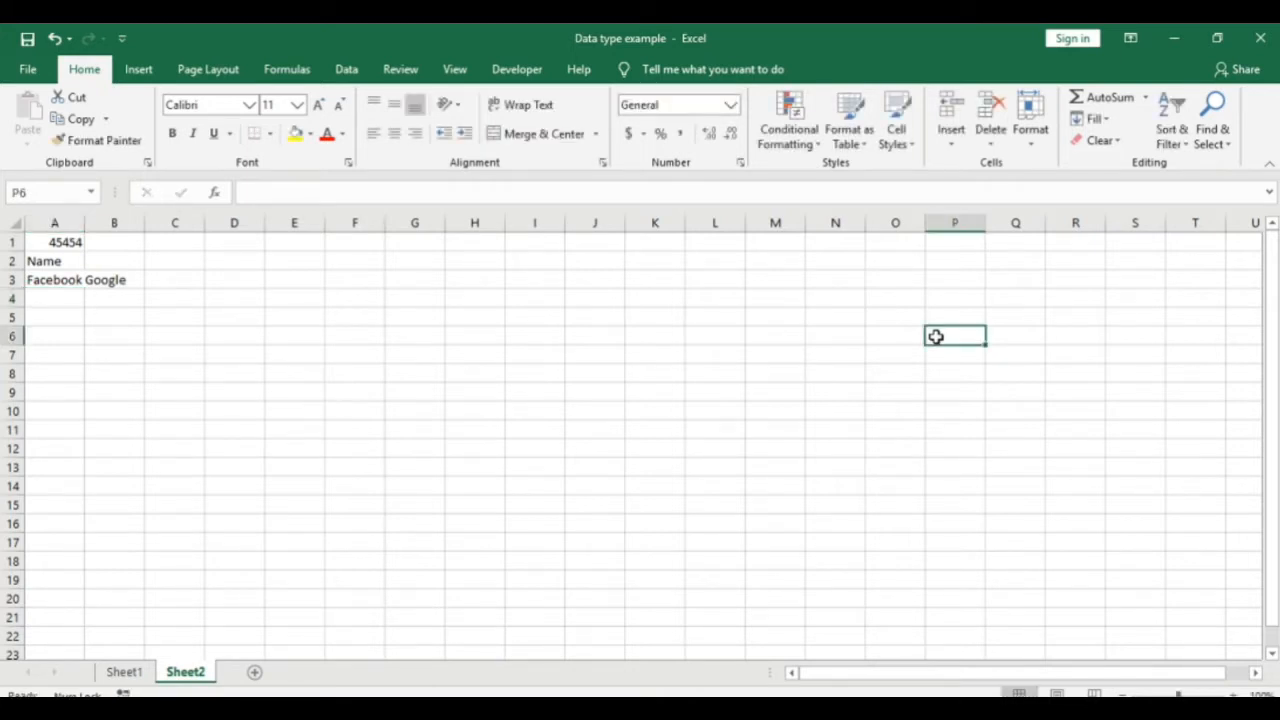
key(ctrl+z)
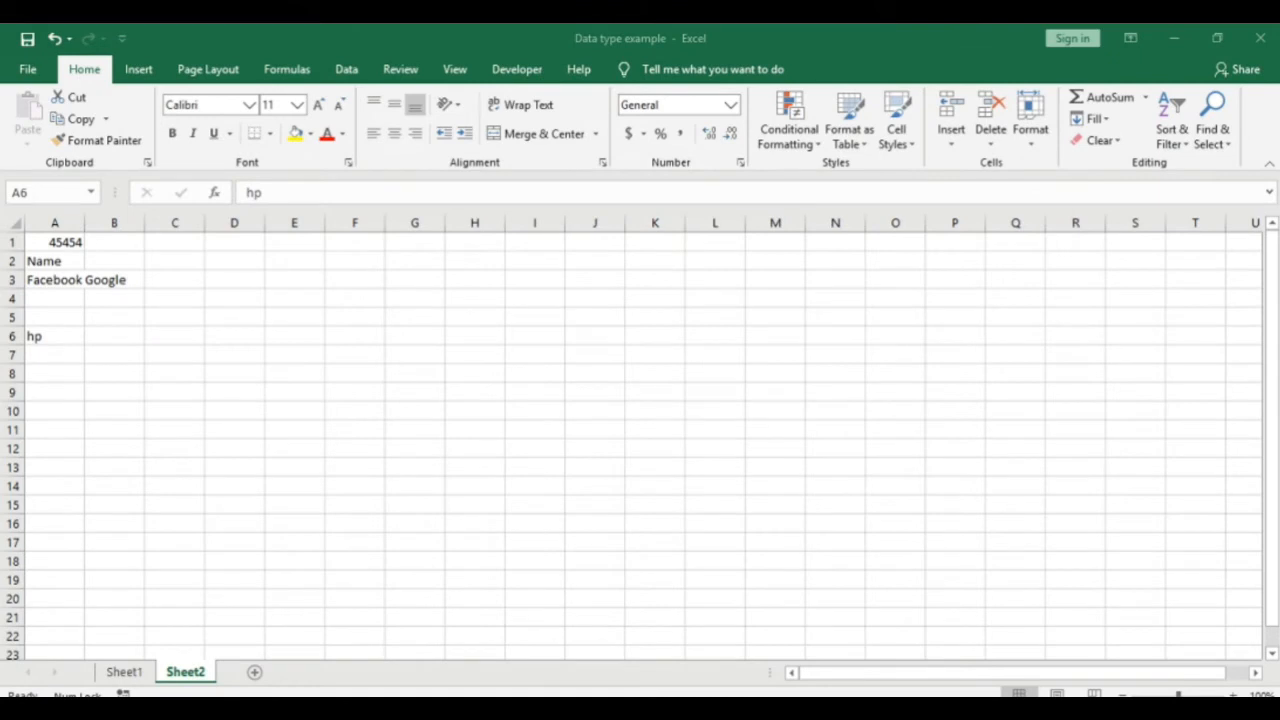
Step: Select the empty cell G6
click(422, 342)
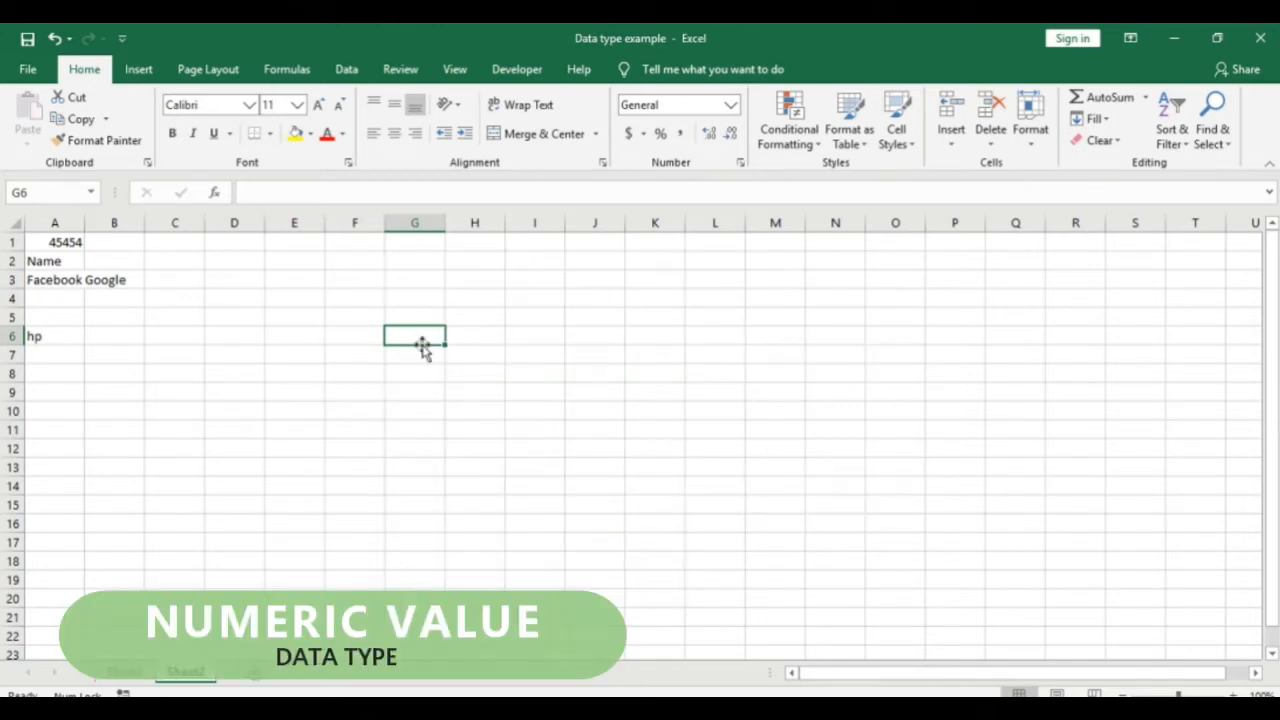
Step: Go to F7 and enter 1, 2 and 3 down column F
key(ctrl+Home)
key(Down)
key(Down)
key(Down)
key(Down)
key(Down)
key(Down)
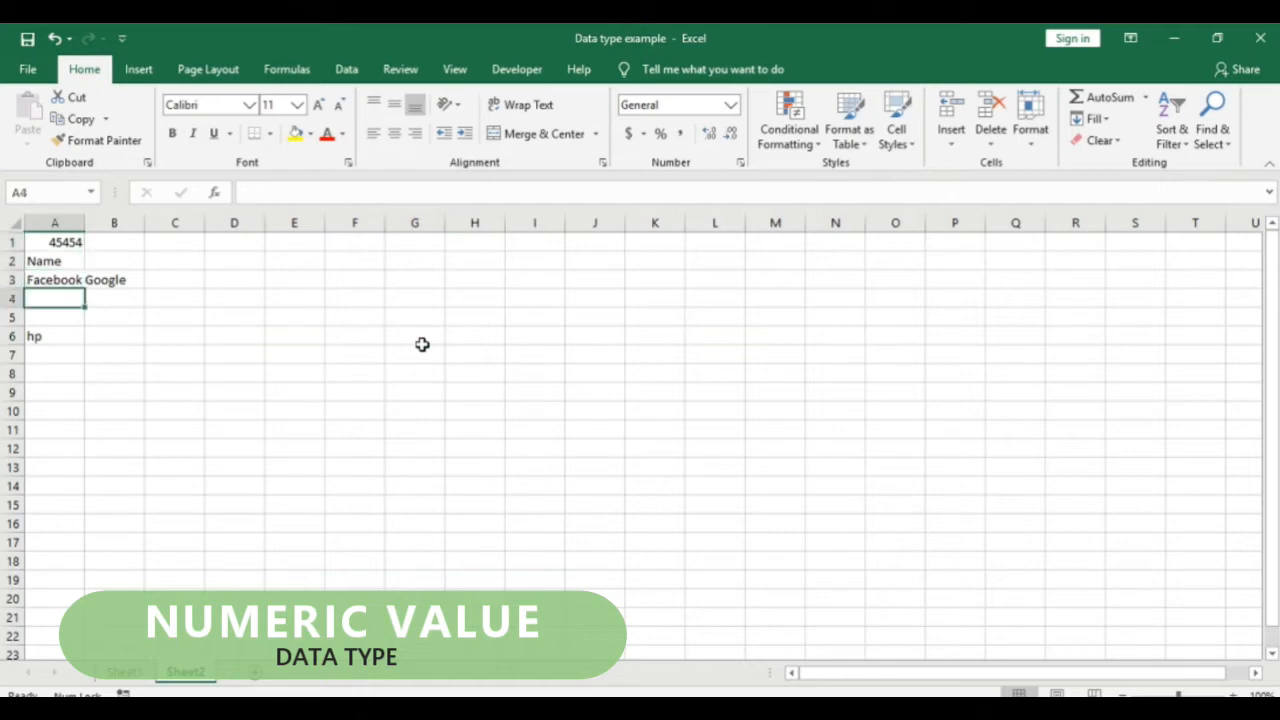
key(Right)
key(Right)
key(Right)
key(Right)
key(Right)
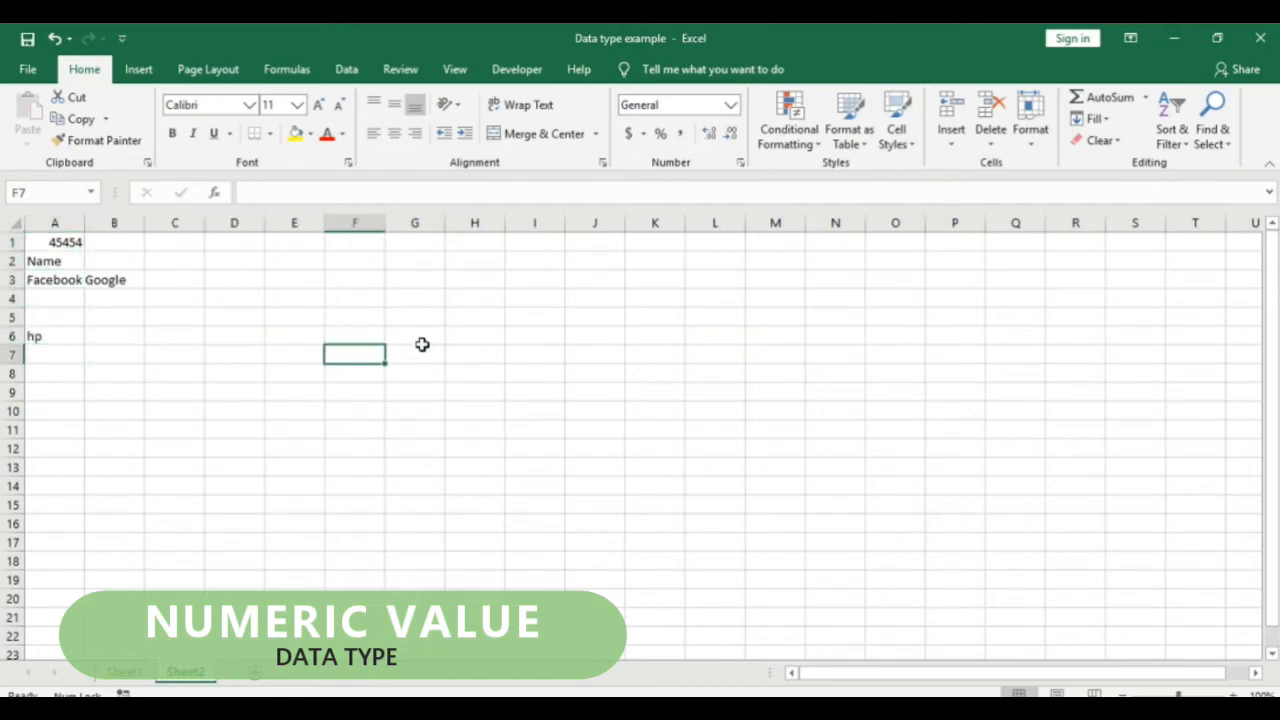
text(1)
key(Return)
text(2)
key(Return)
text(3)
Step: Continue the column with 5, 6, 9 and 454 through F13
key(Return)
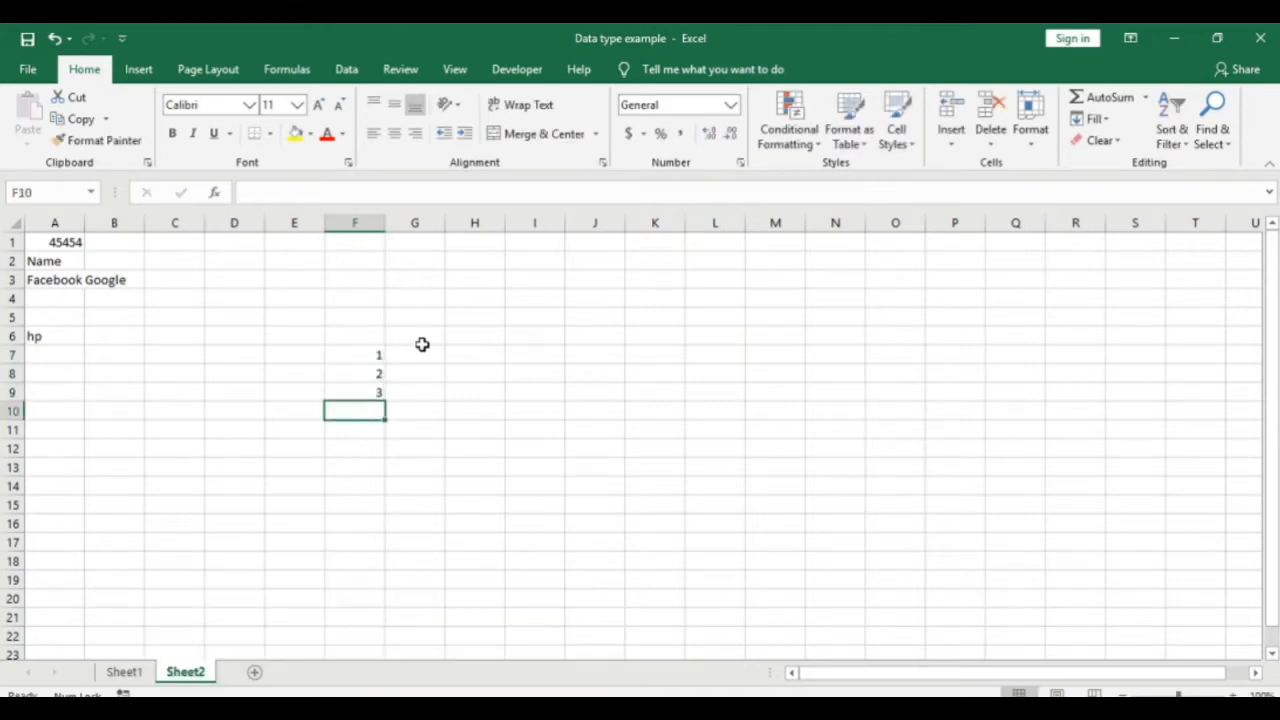
text(5)
key(ctrl+Return)
key(Return)
text(6)
key(Return)
text(9)
key(Return)
text(454)
key(Return)
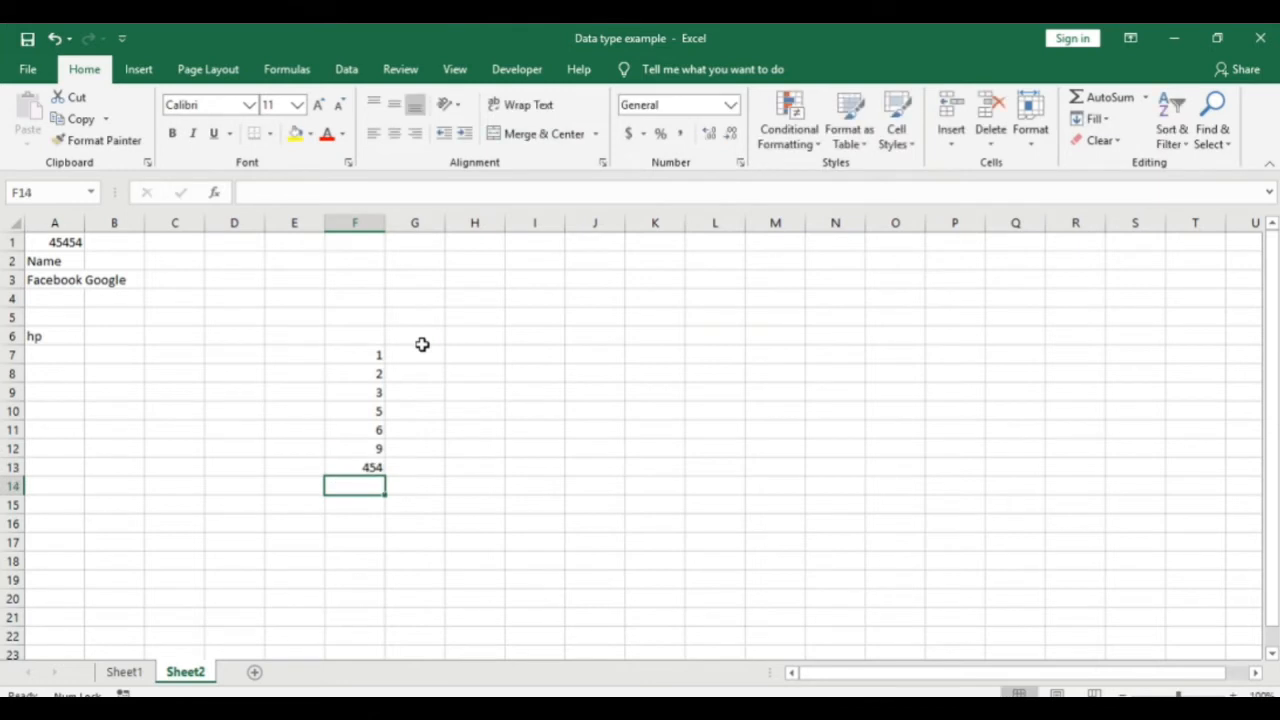
click(1172, 709)
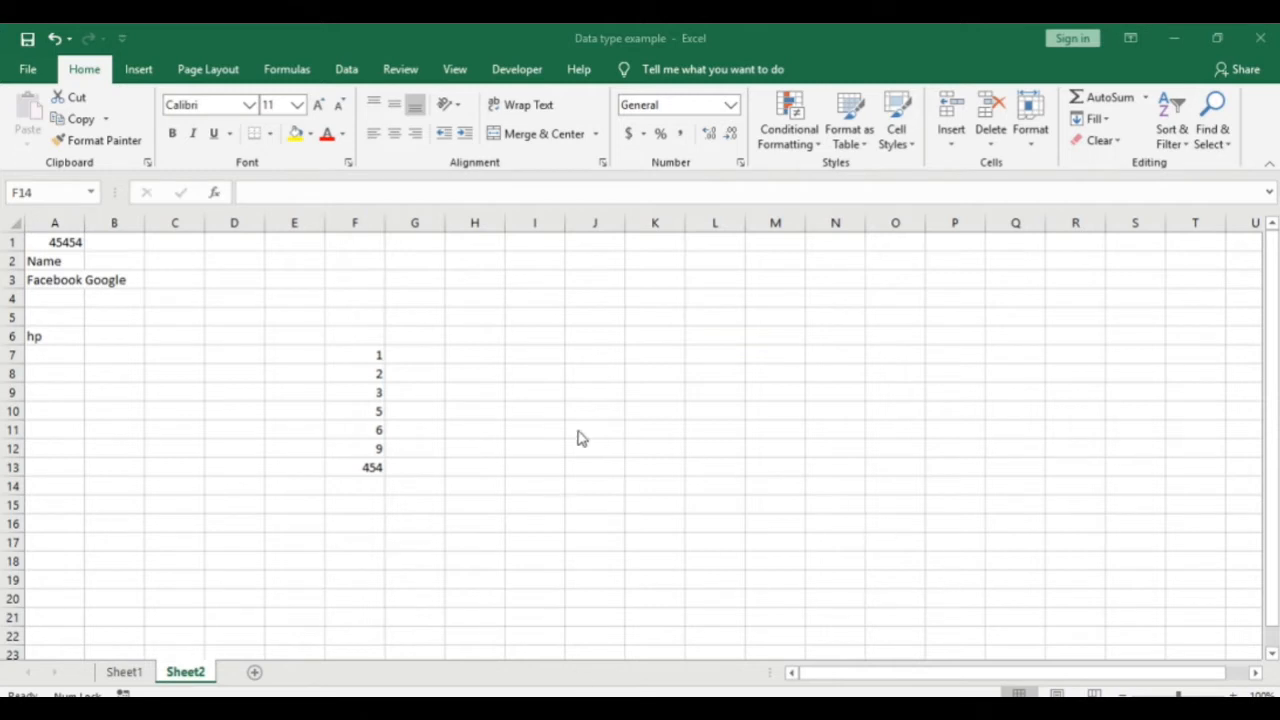
Step: Start a symbol list at K17 with comma, period, plus and minus signs
click(426, 356)
click(425, 356)
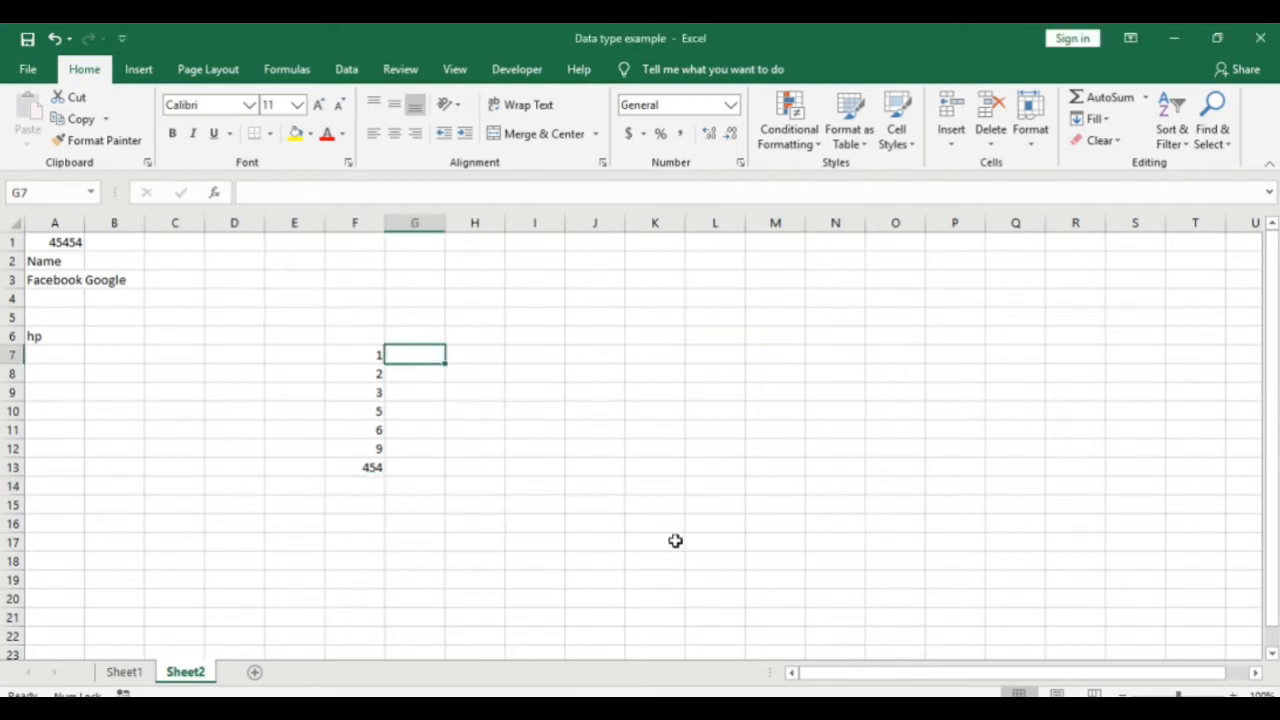
click(675, 540)
key(Return)
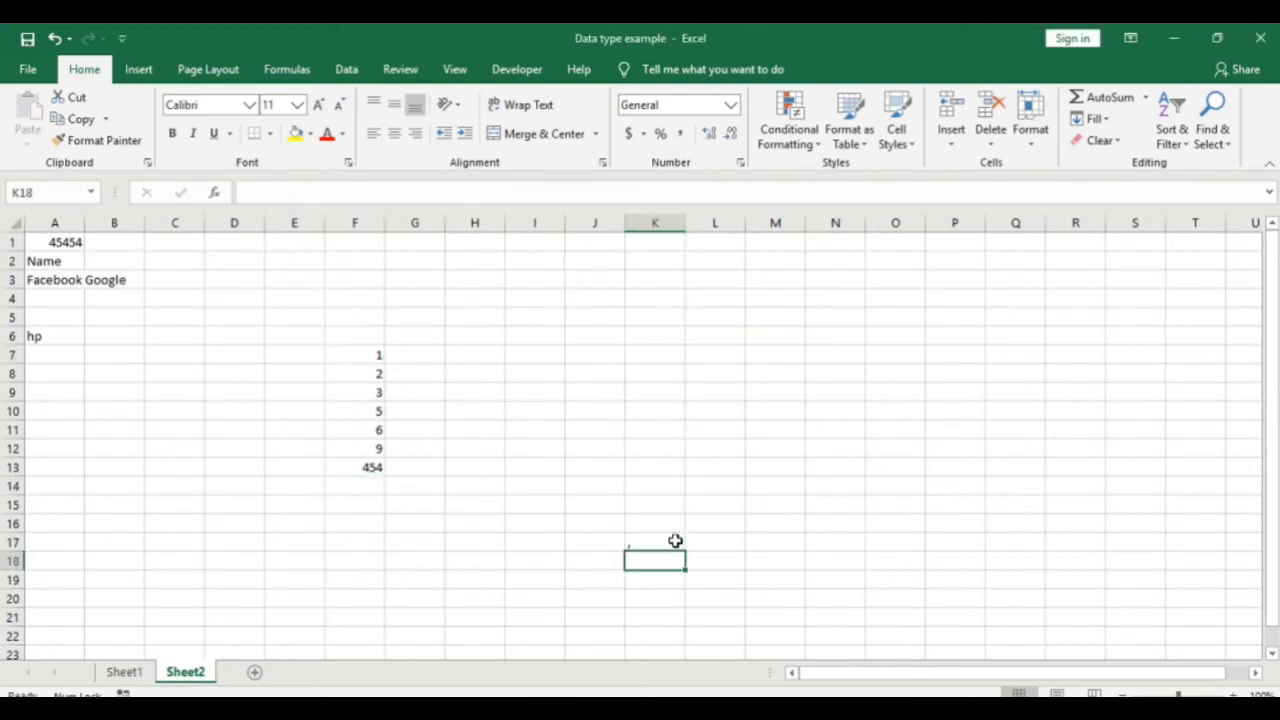
text(,)
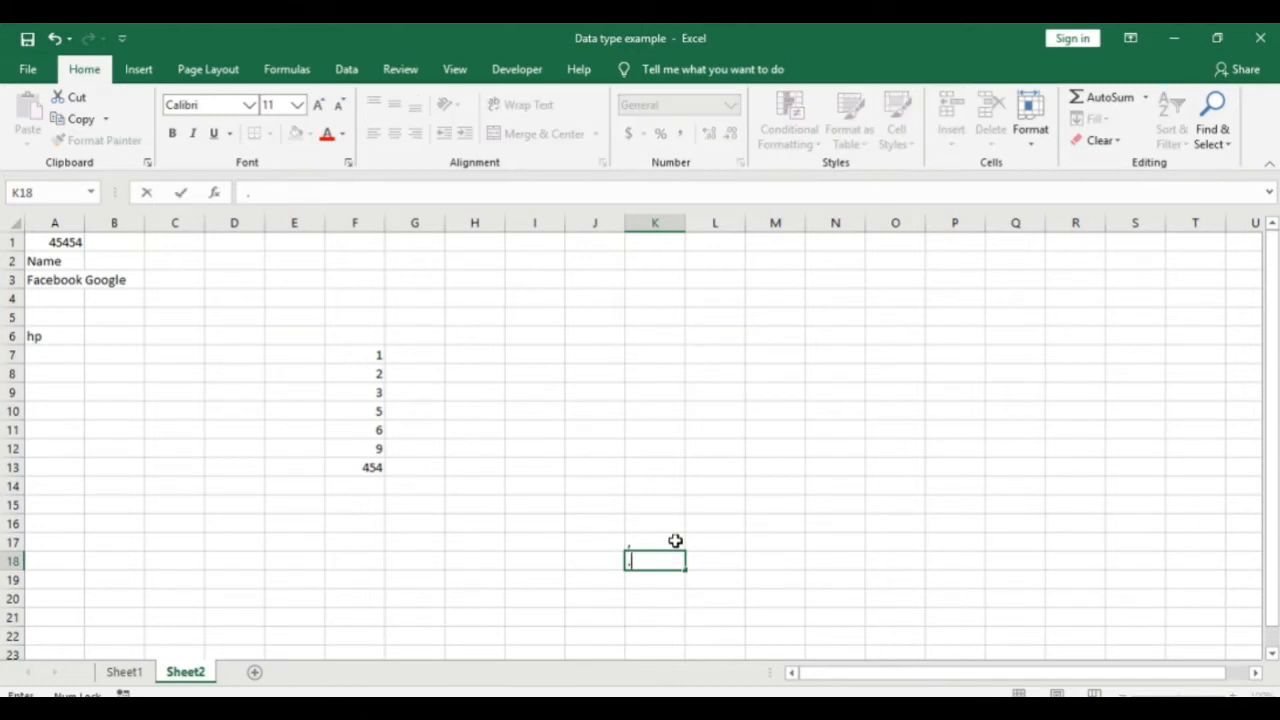
key(Return)
text(+)
key(Return)
text(-)
key(Return)
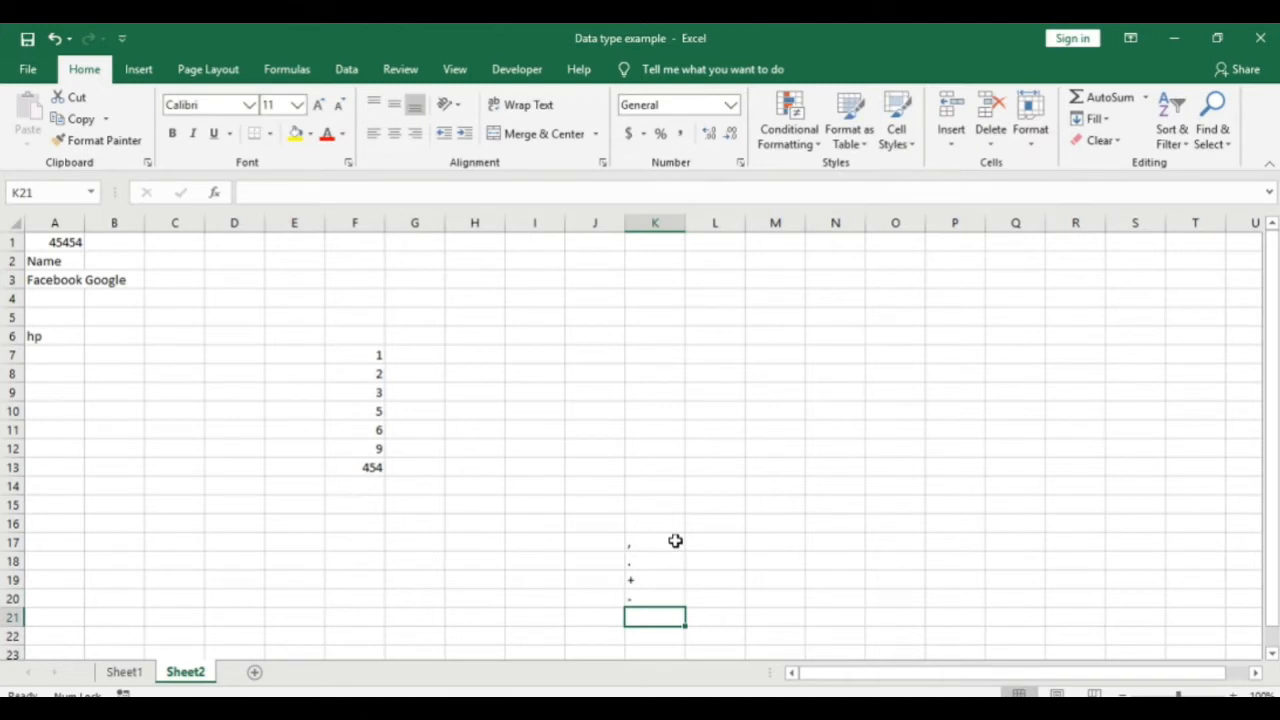
Step: Add (), %, E and e to the symbol list
text(()
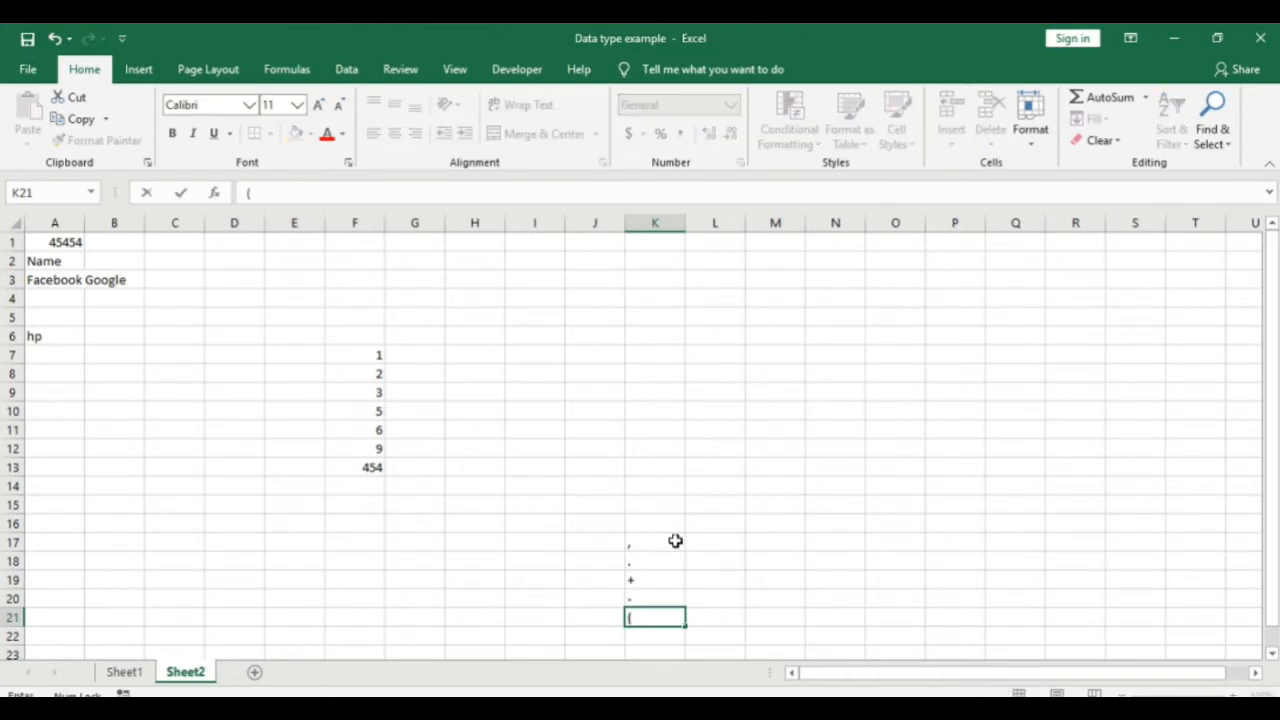
text())
key(Return)
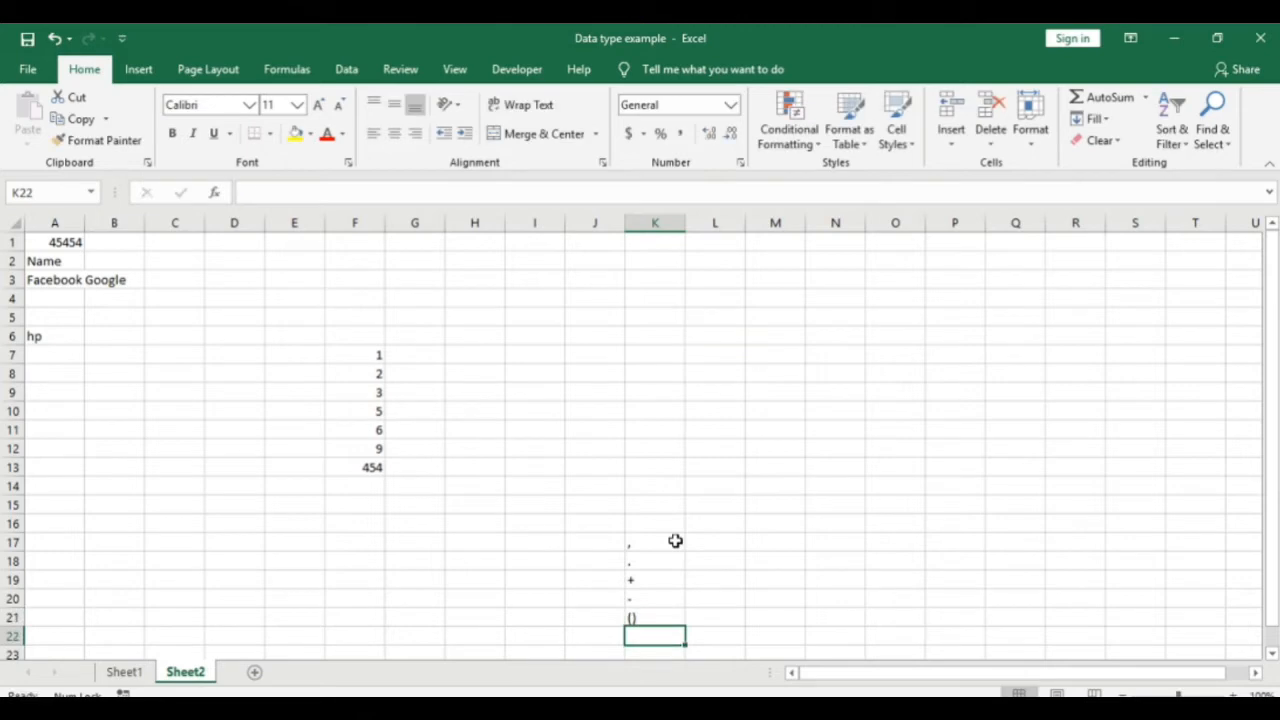
text(%)
key(Return)
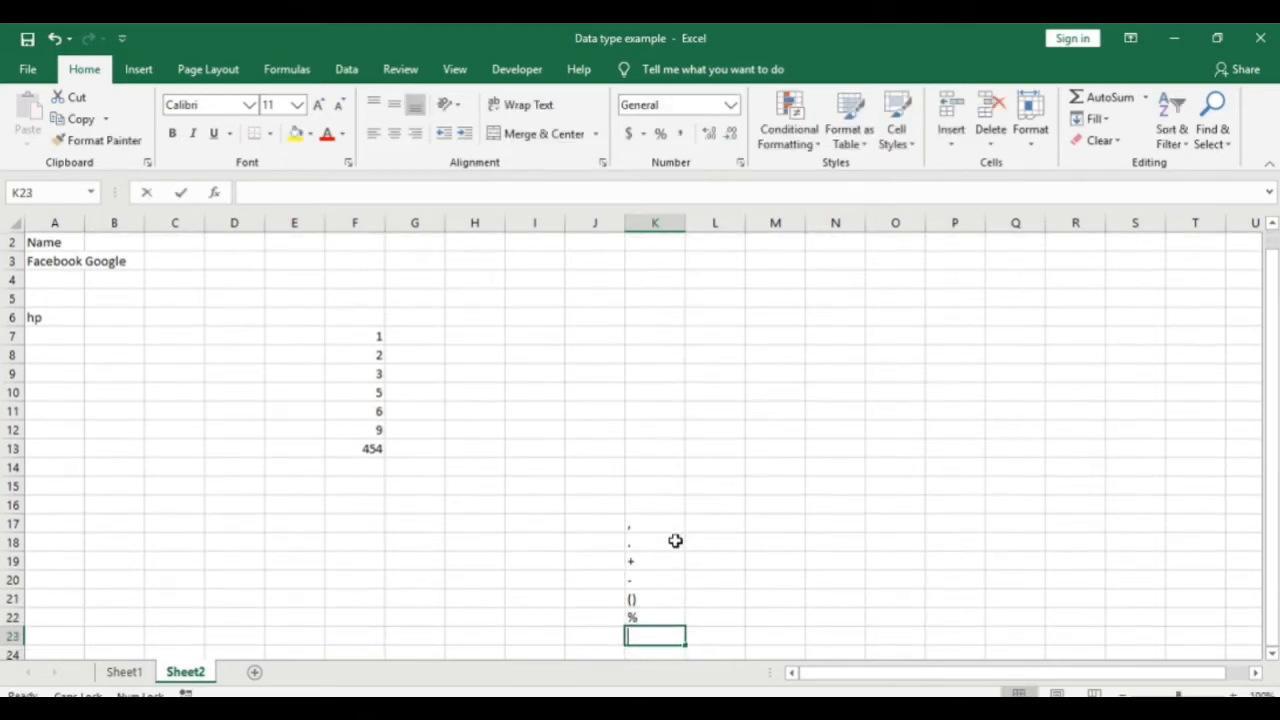
text(E)
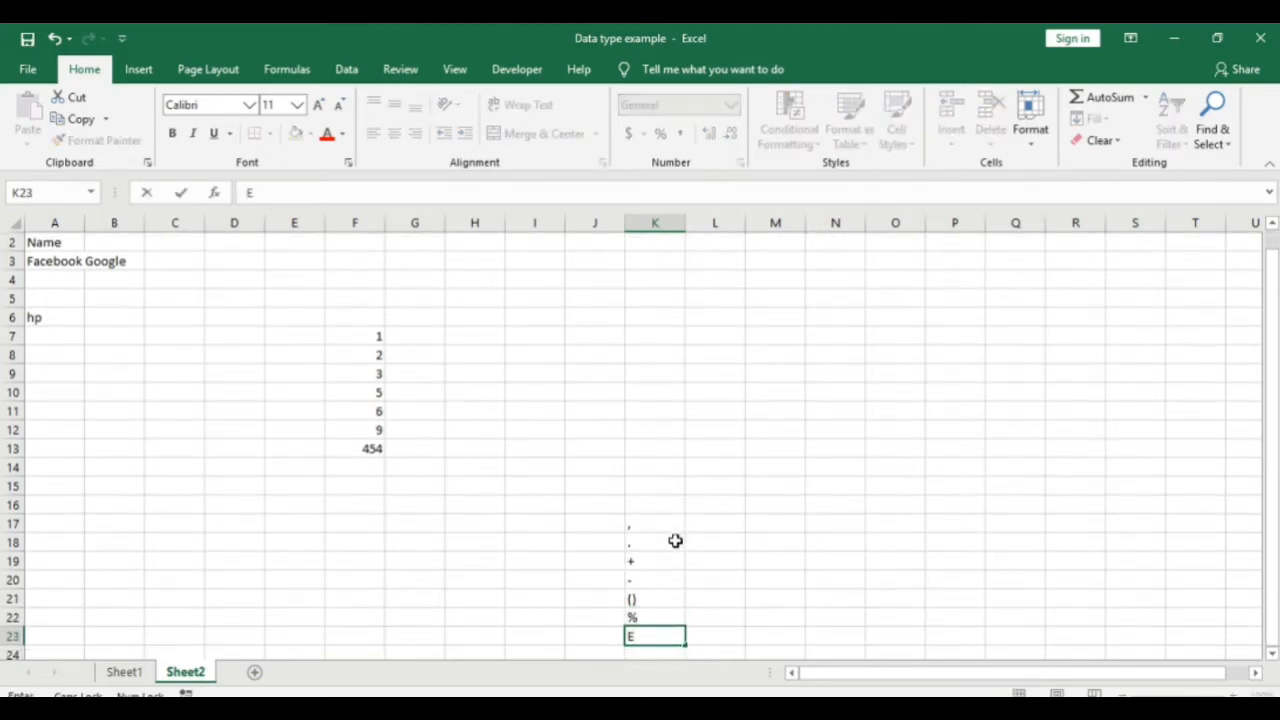
key(Return)
text(e)
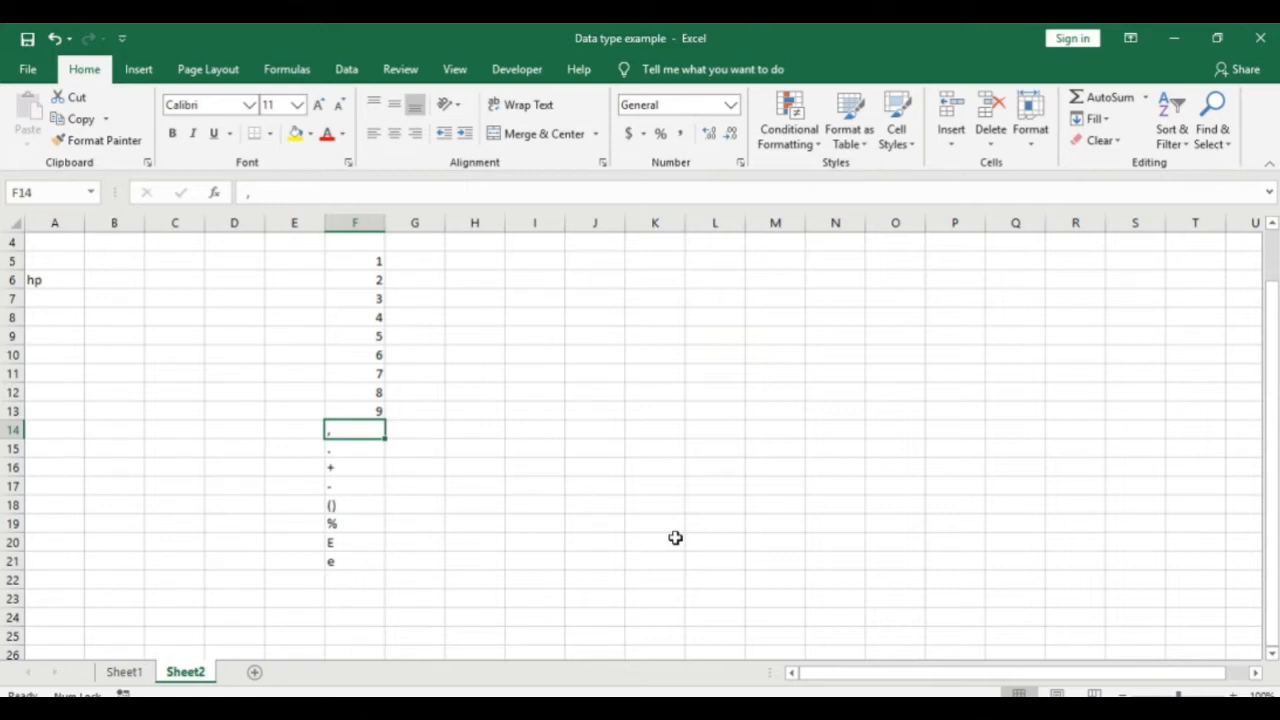
key(Down)
key(Down)
key(Down)
key(Down)
key(Down)
key(Down)
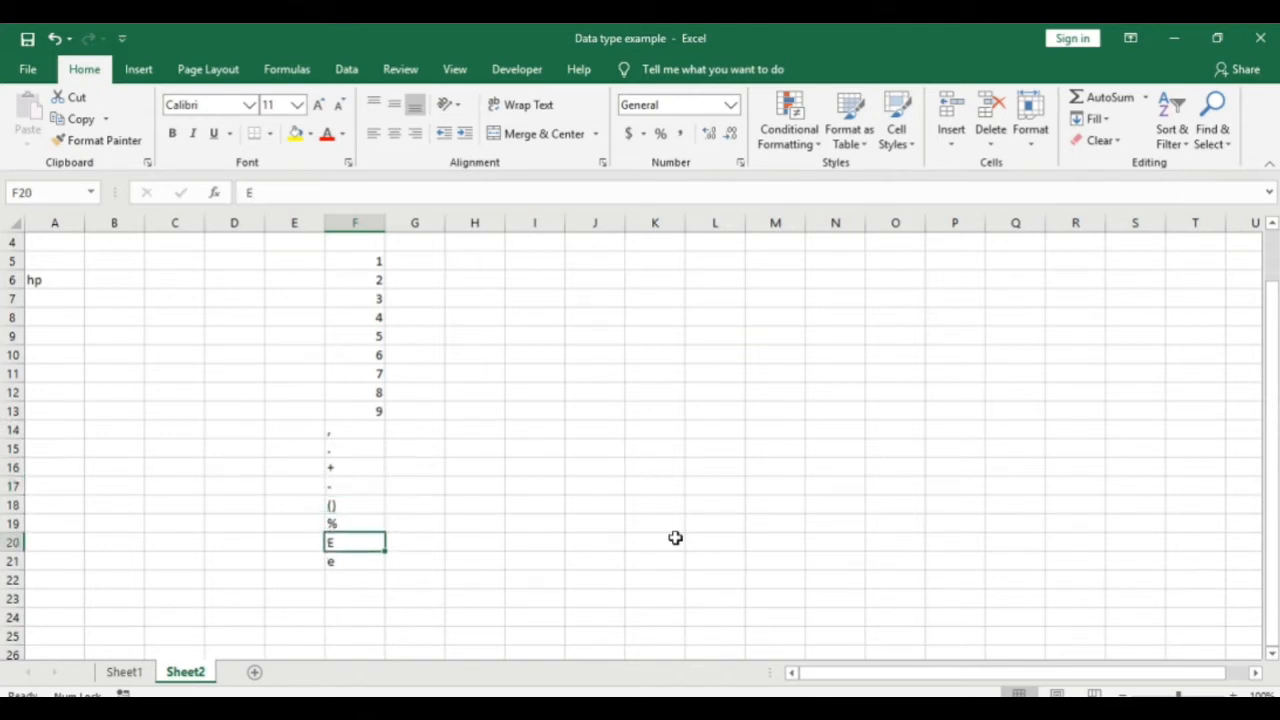
key(ctrl+Up)
key(ctrl+shift+Down)
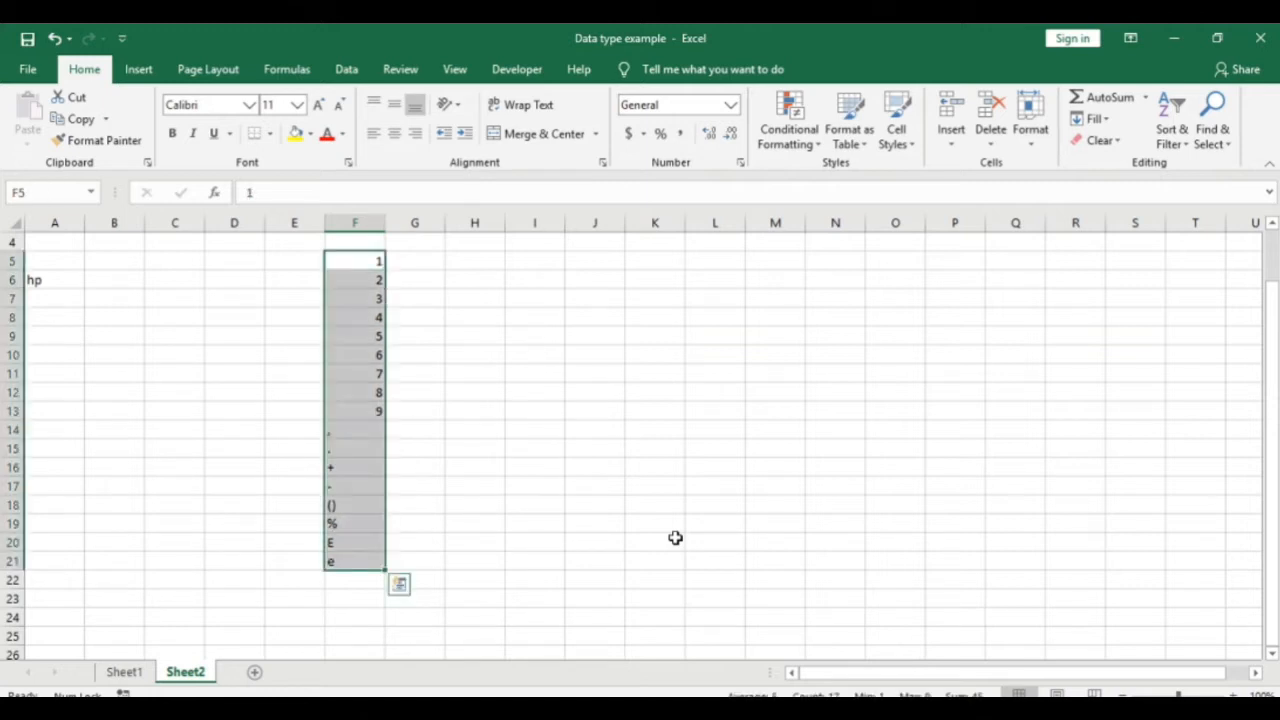
click(334, 259)
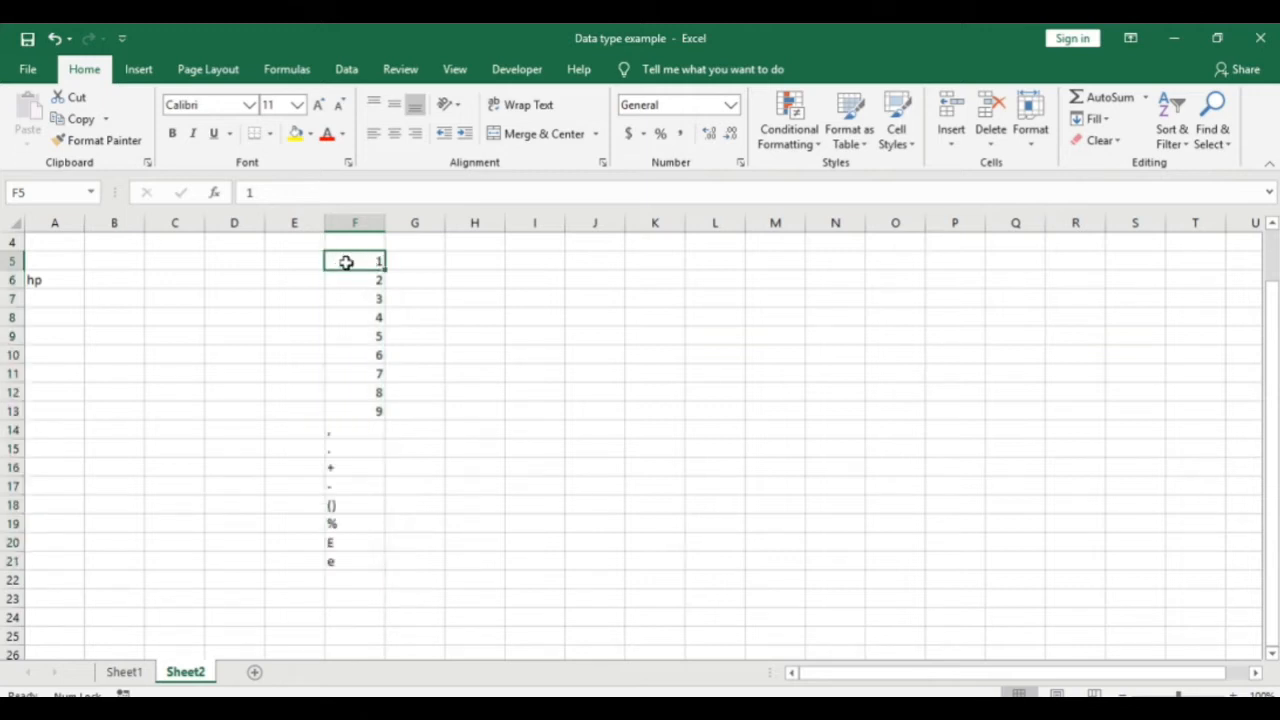
key(Right)
key(Right)
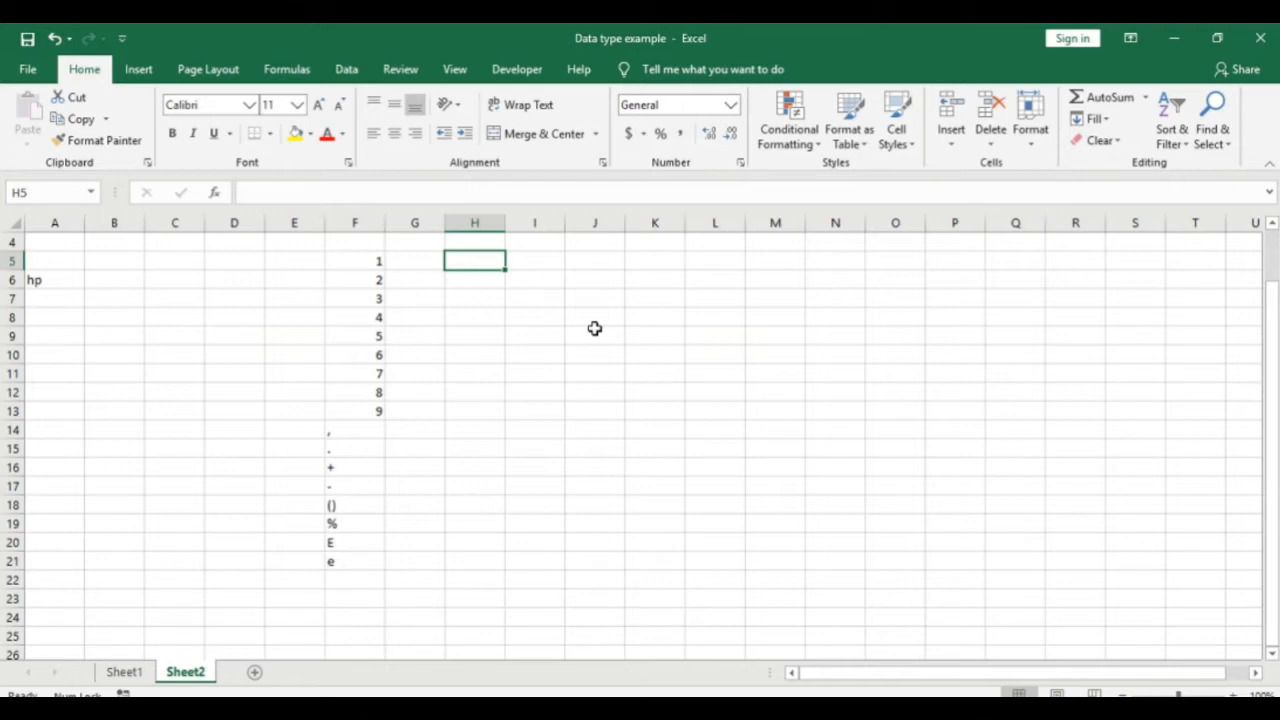
text(15 digits)
key(Return)
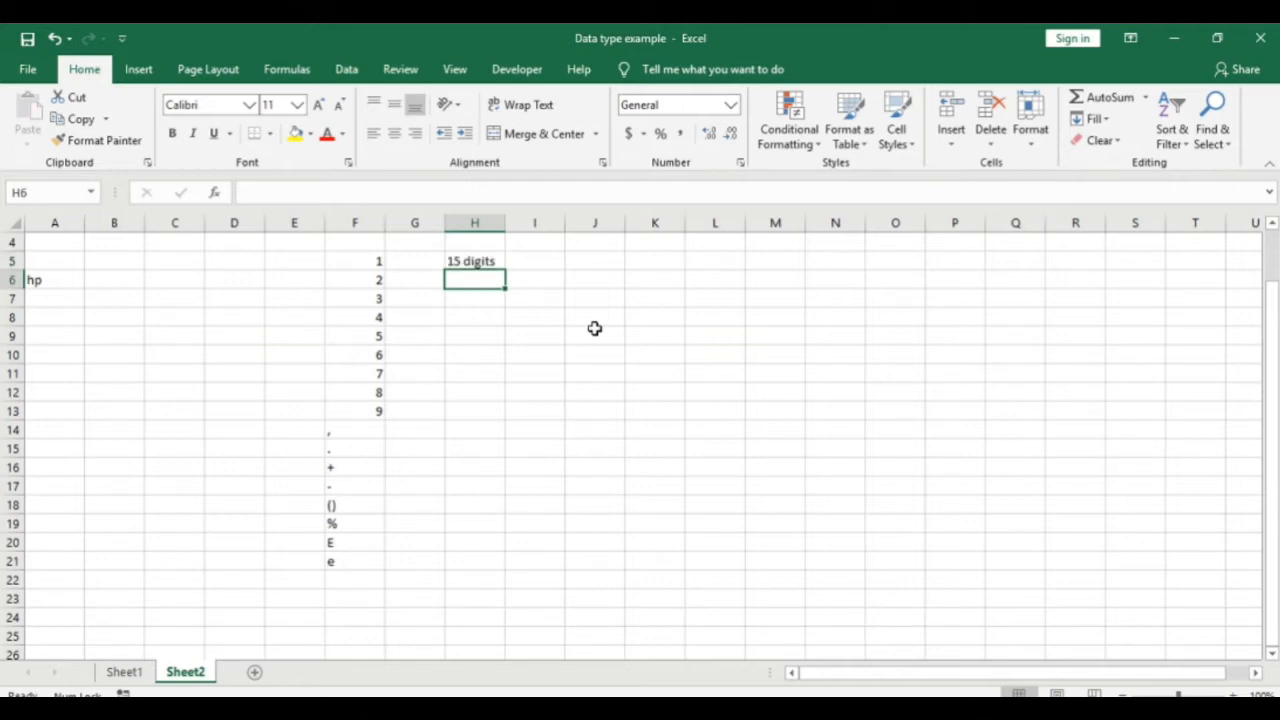
text(321654987321654987)
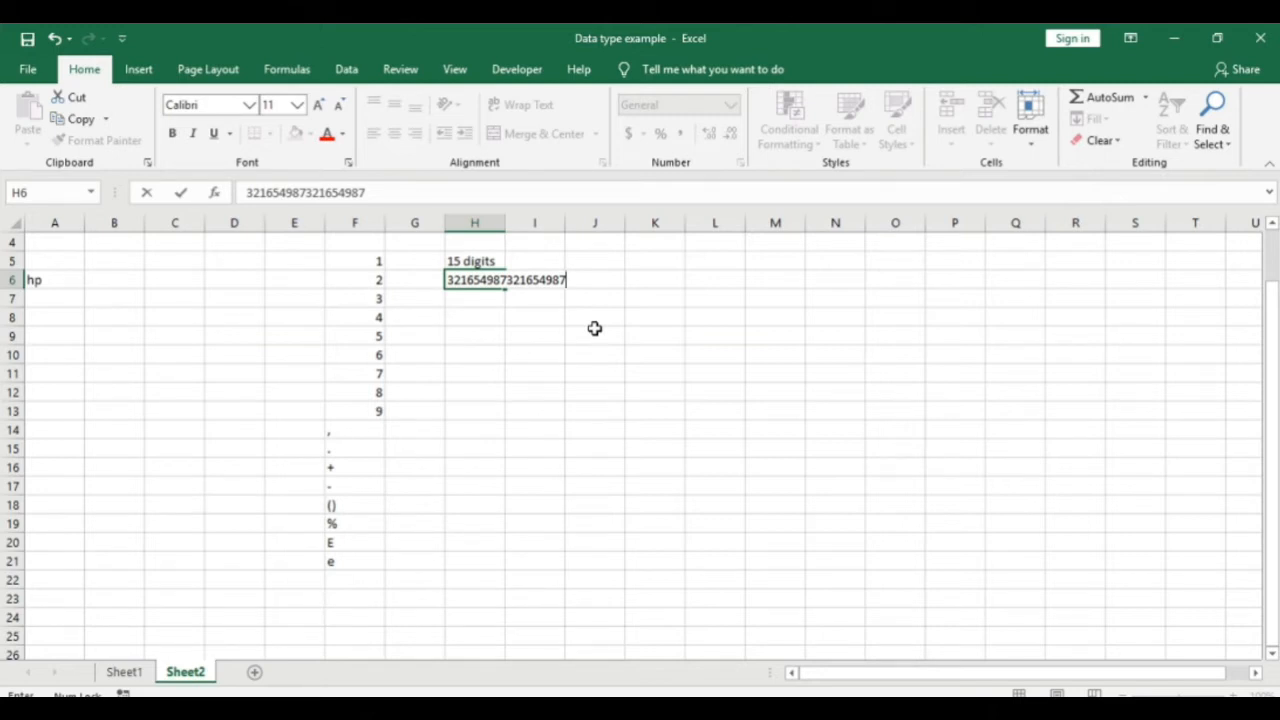
key(Return)
key(Up)
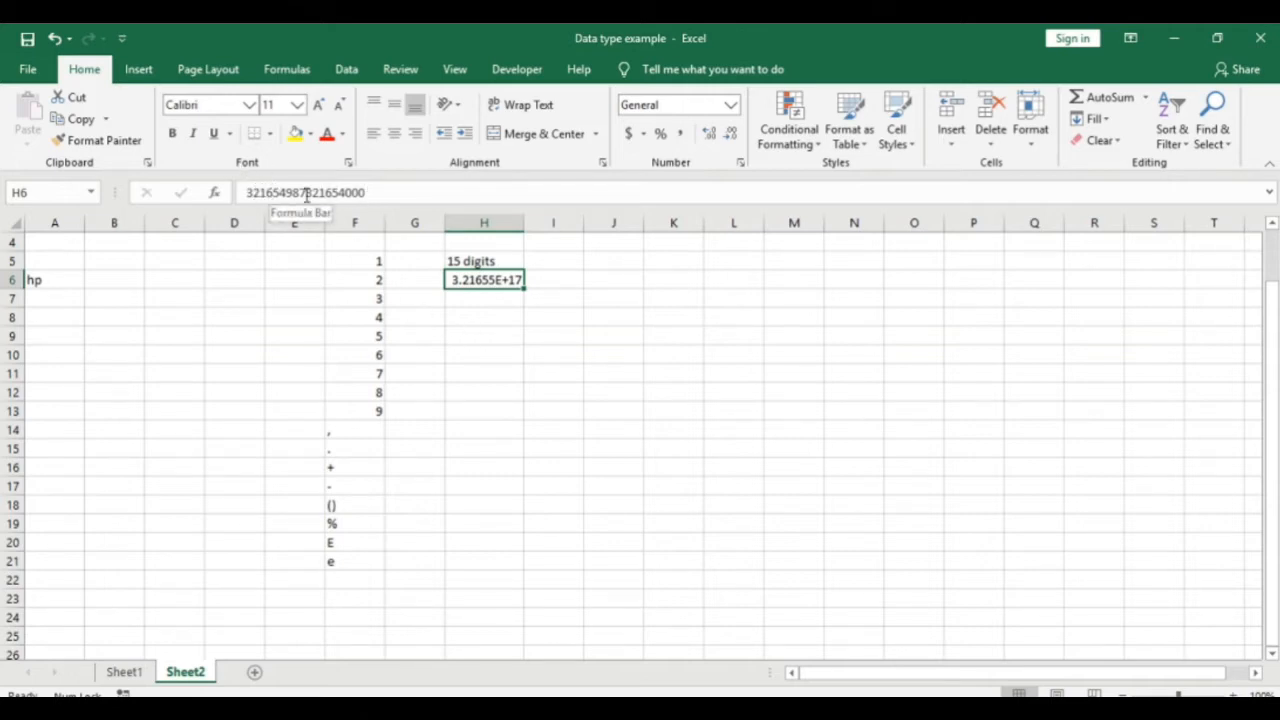
drag(344, 192, 368, 192)
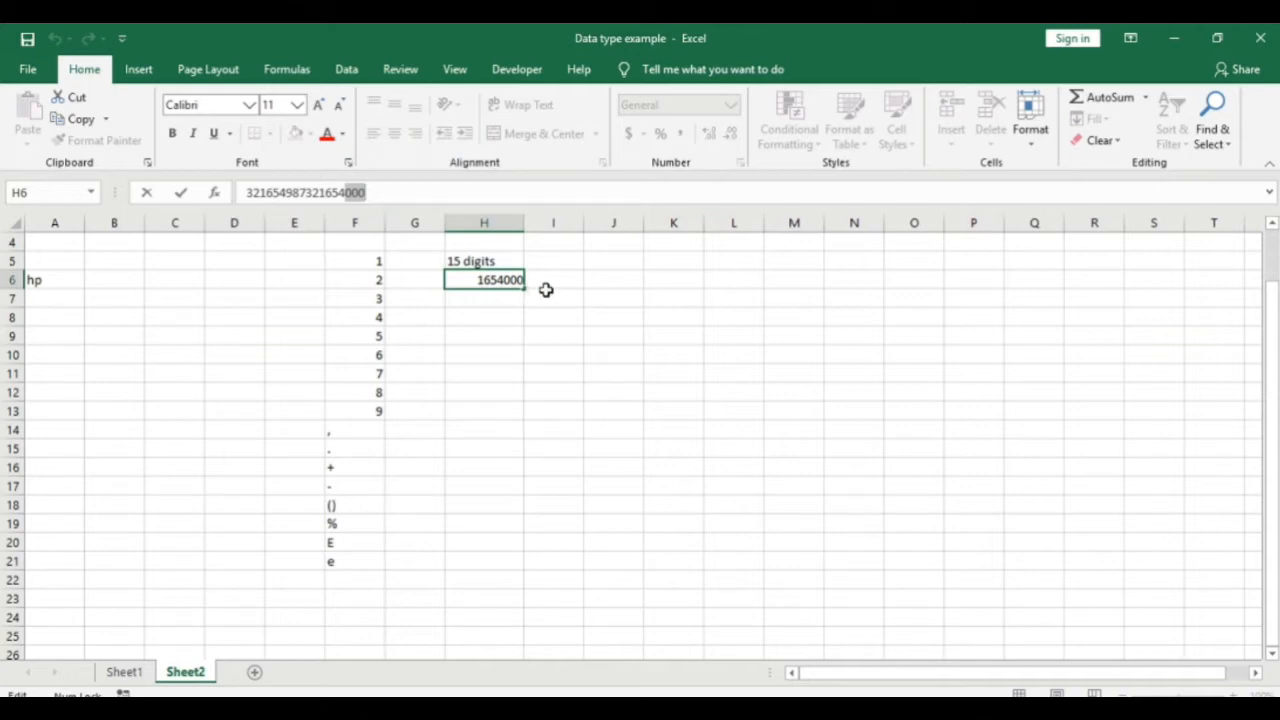
click(550, 283)
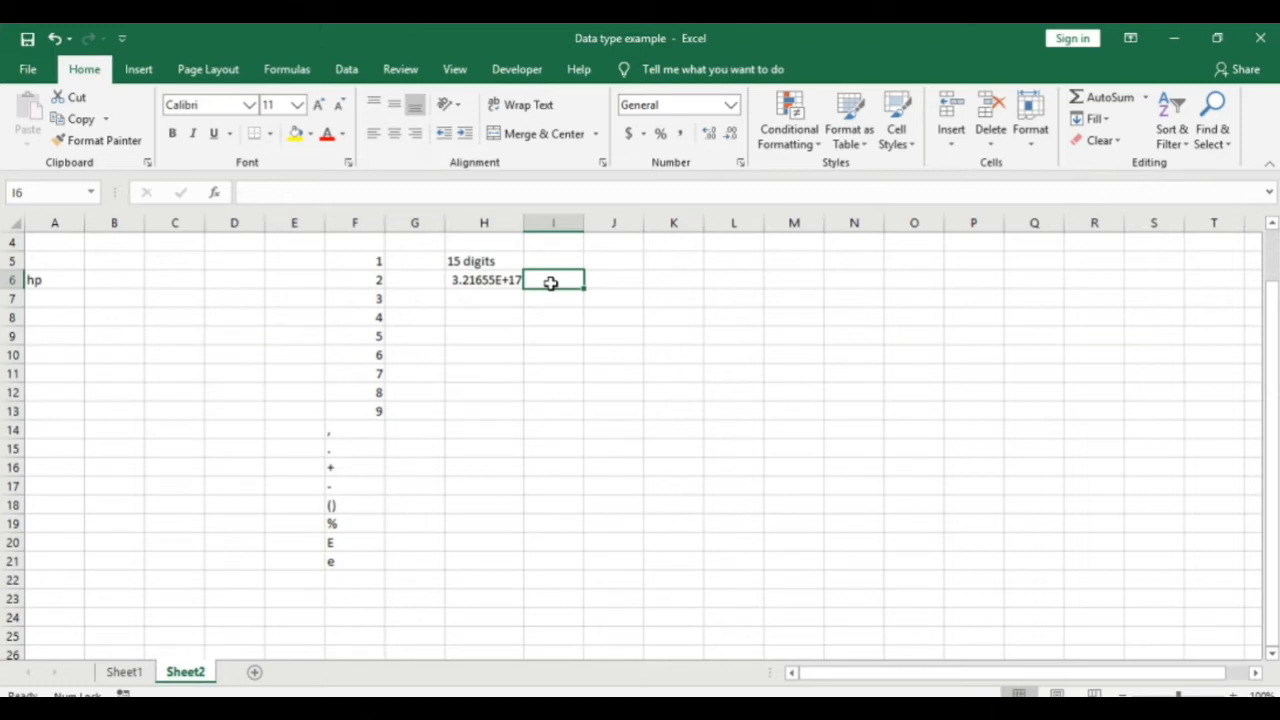
key(Left)
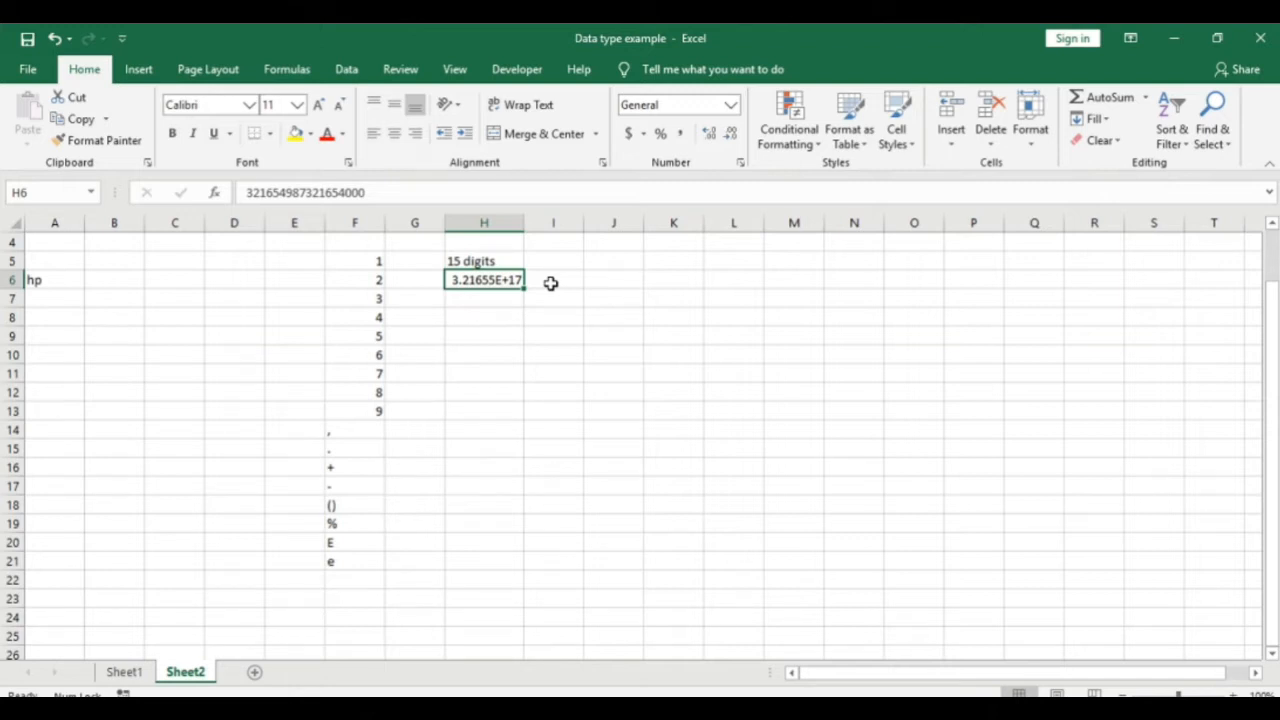
key(Return)
key(Down)
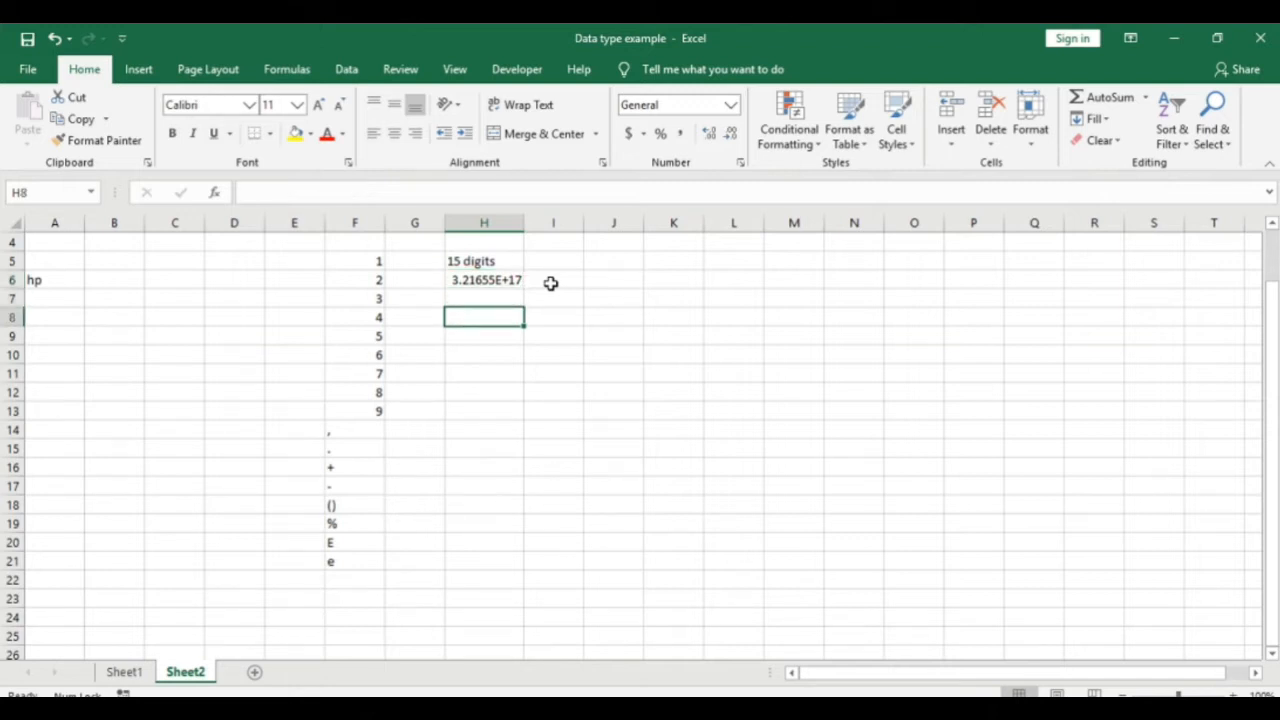
text(12)
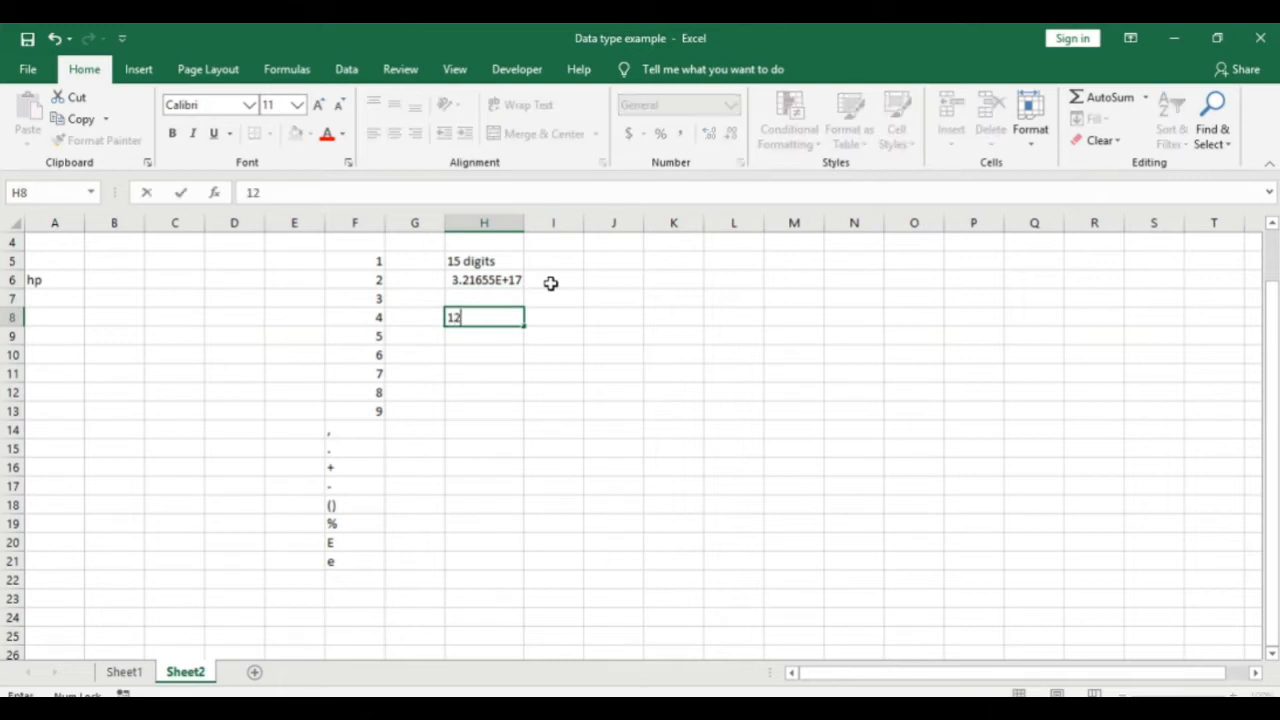
text(34567891)
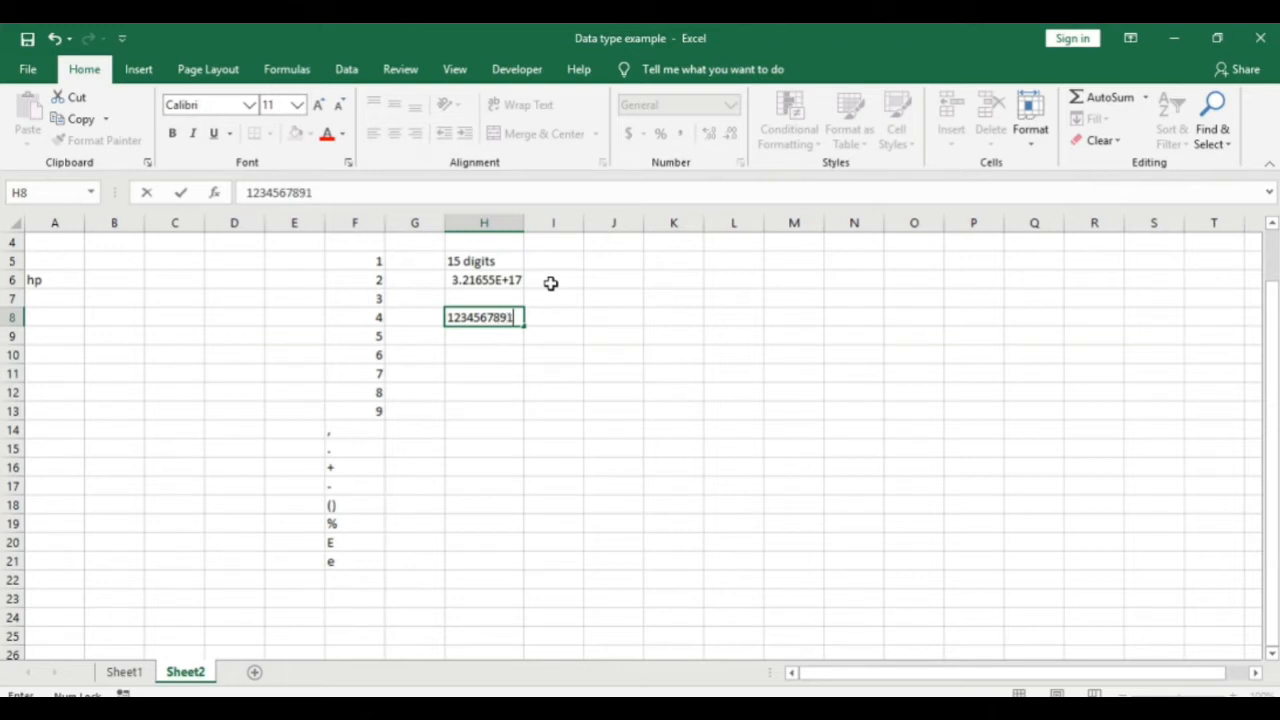
text(01234)
key(Return)
key(Up)
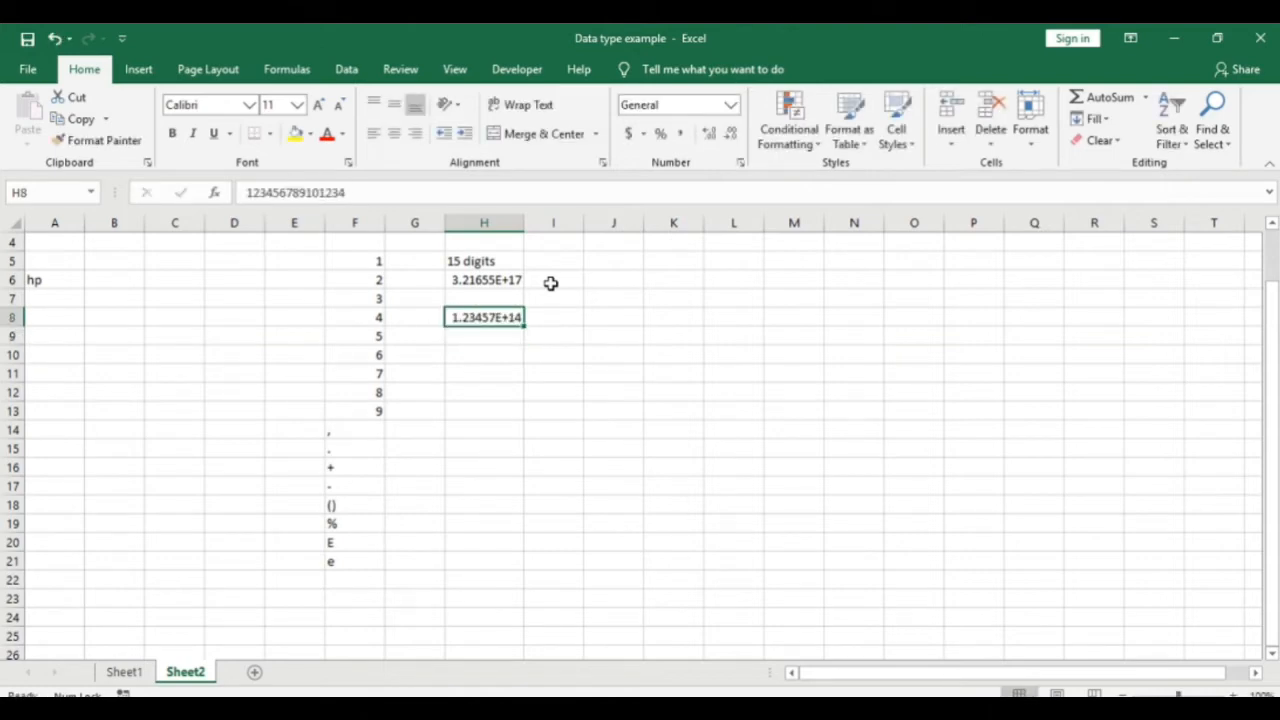
key(Right)
Step: Add =LEN(H8) in I8 to count H8's digits
text(=)
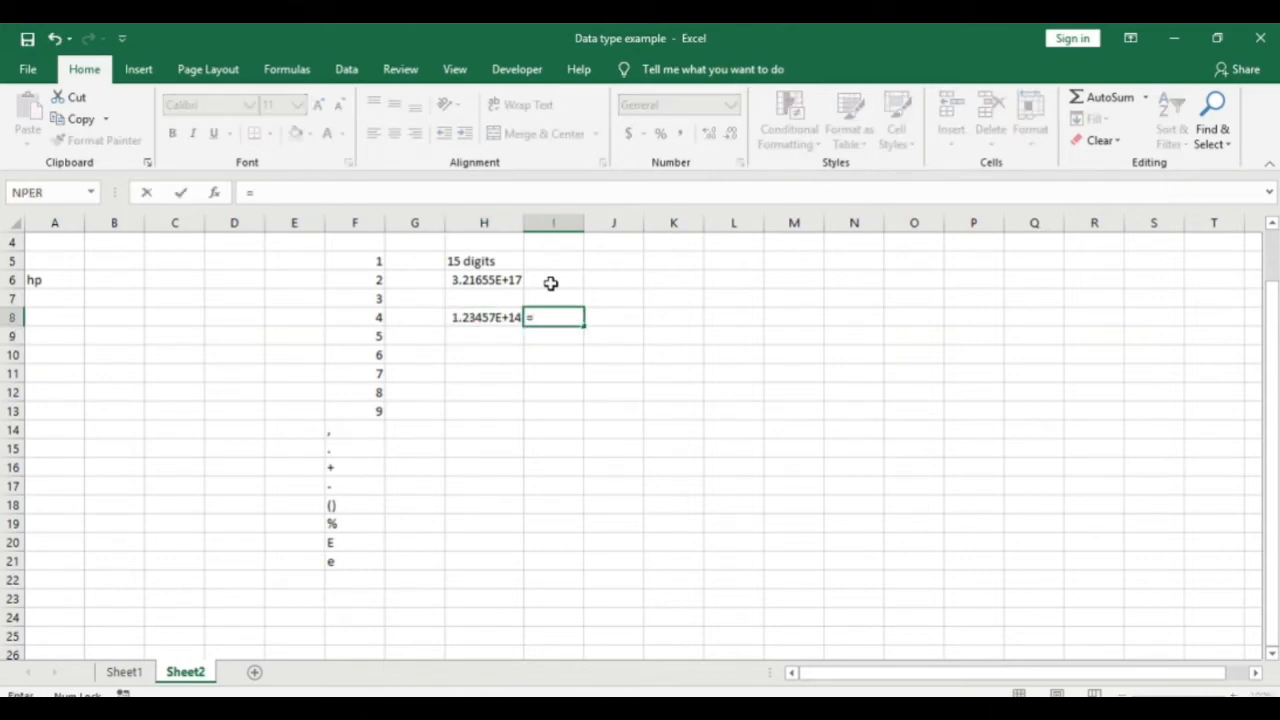
text(len()
key(Left)
text())
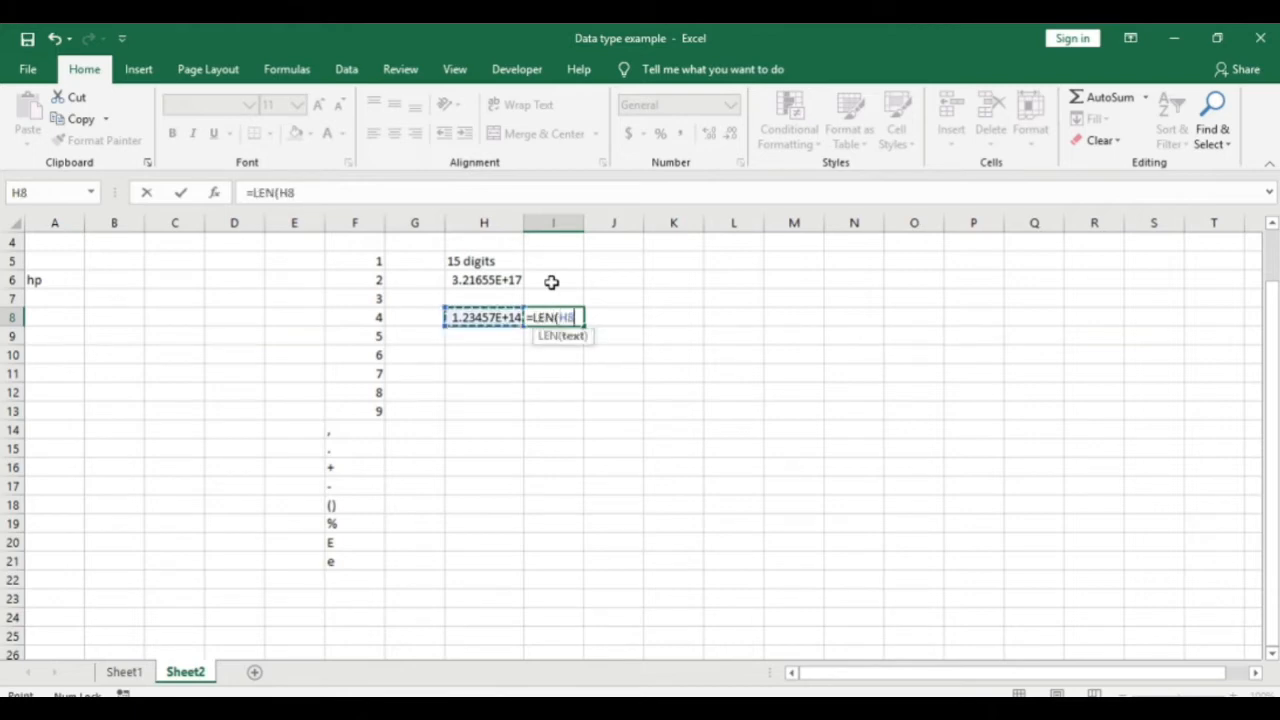
key(Return)
key(Up)
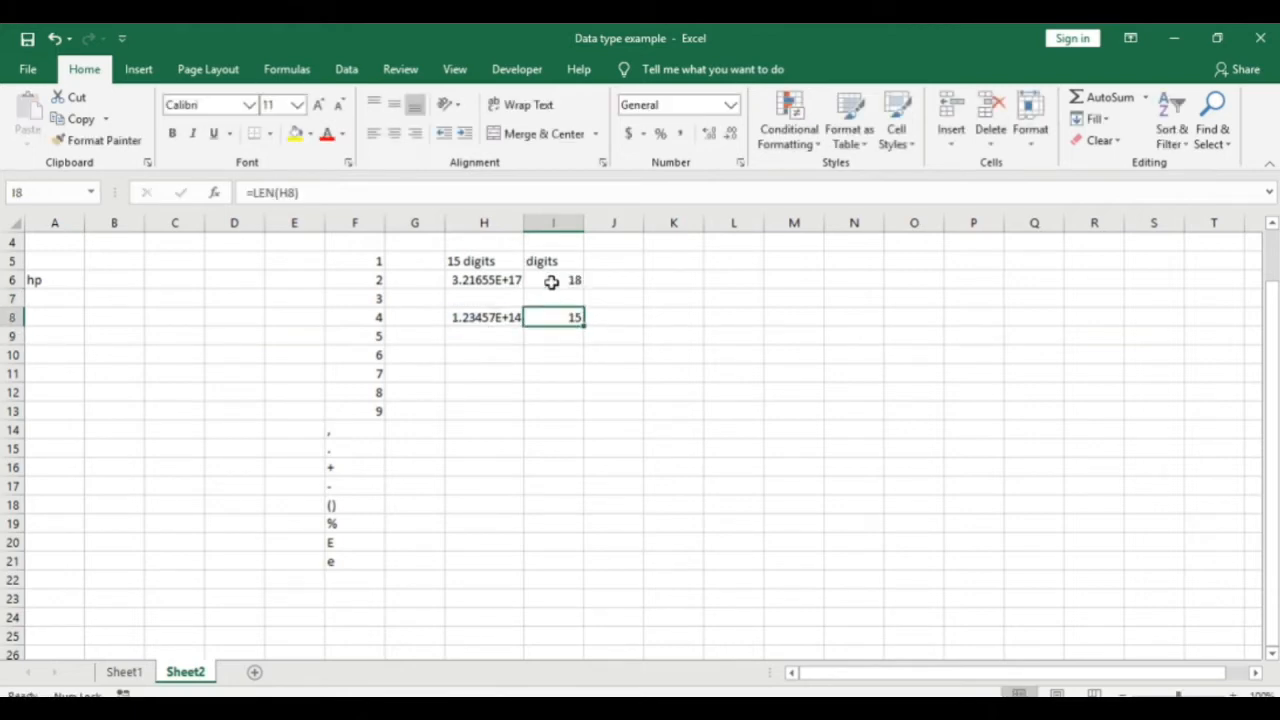
key(Left)
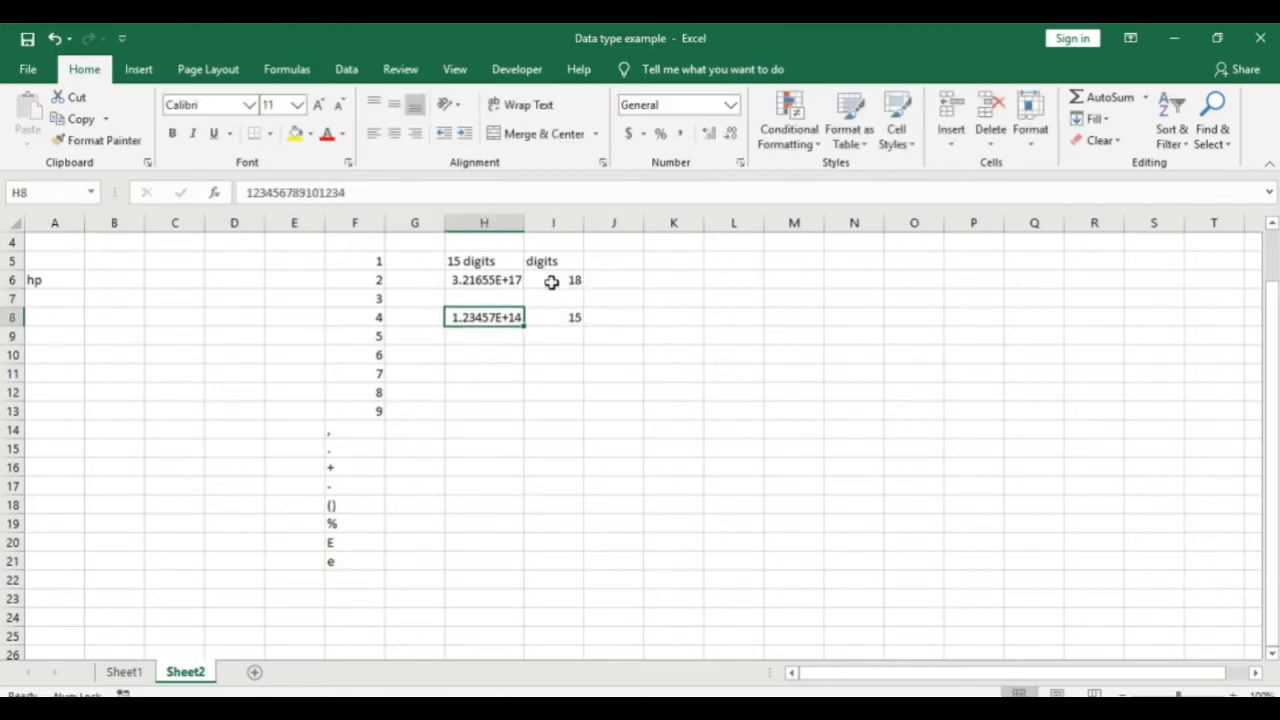
Step: Append the digit 5 to H8's number, making it 16 digits
key(F2)
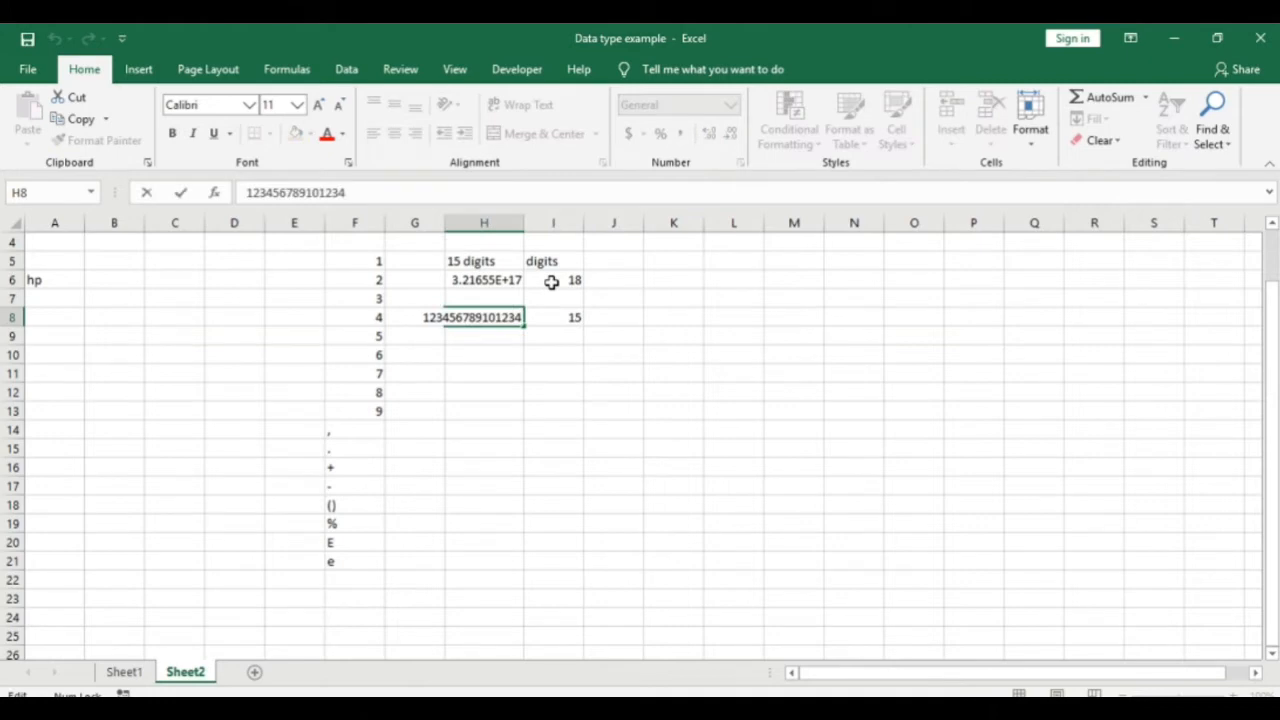
text(5)
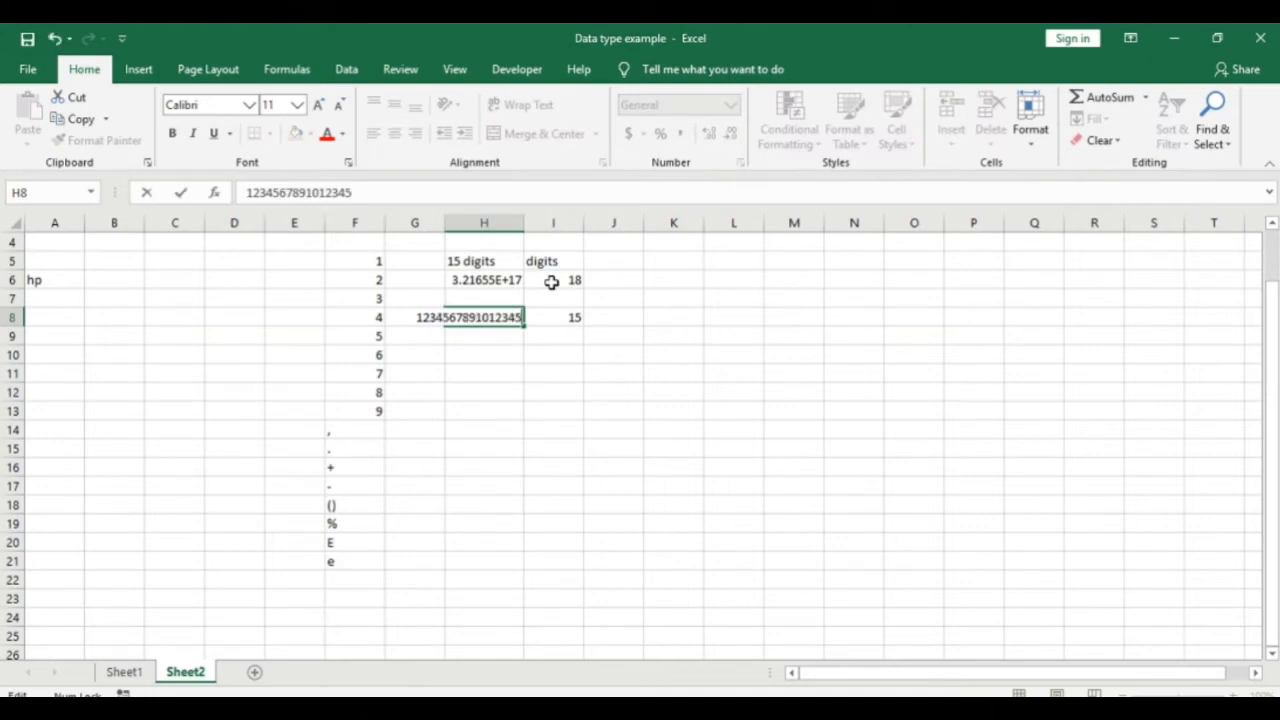
key(Return)
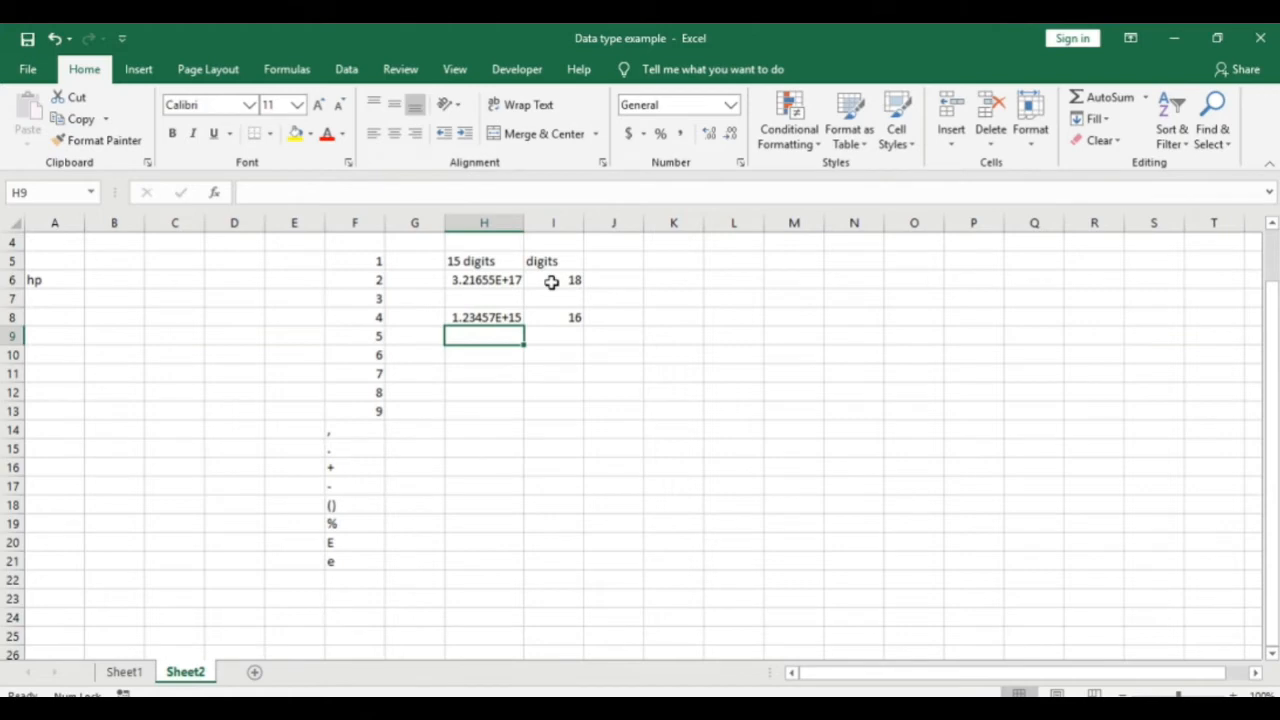
key(Up)
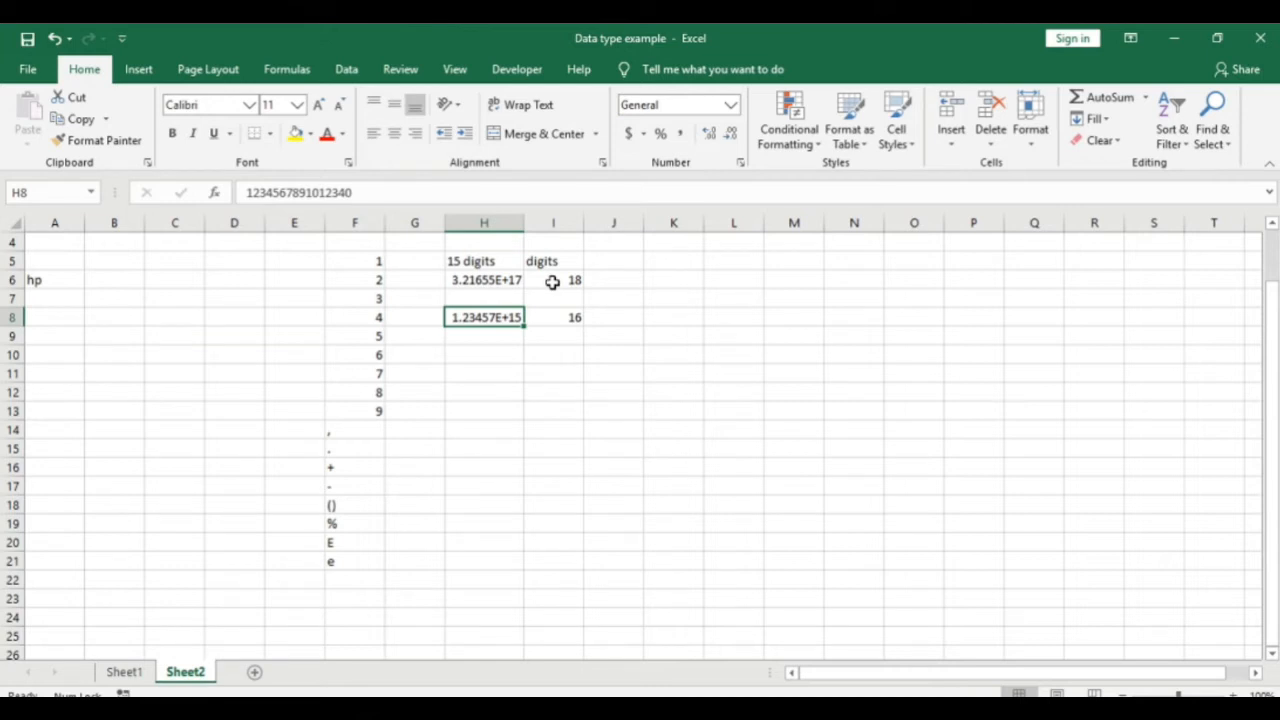
key(Down)
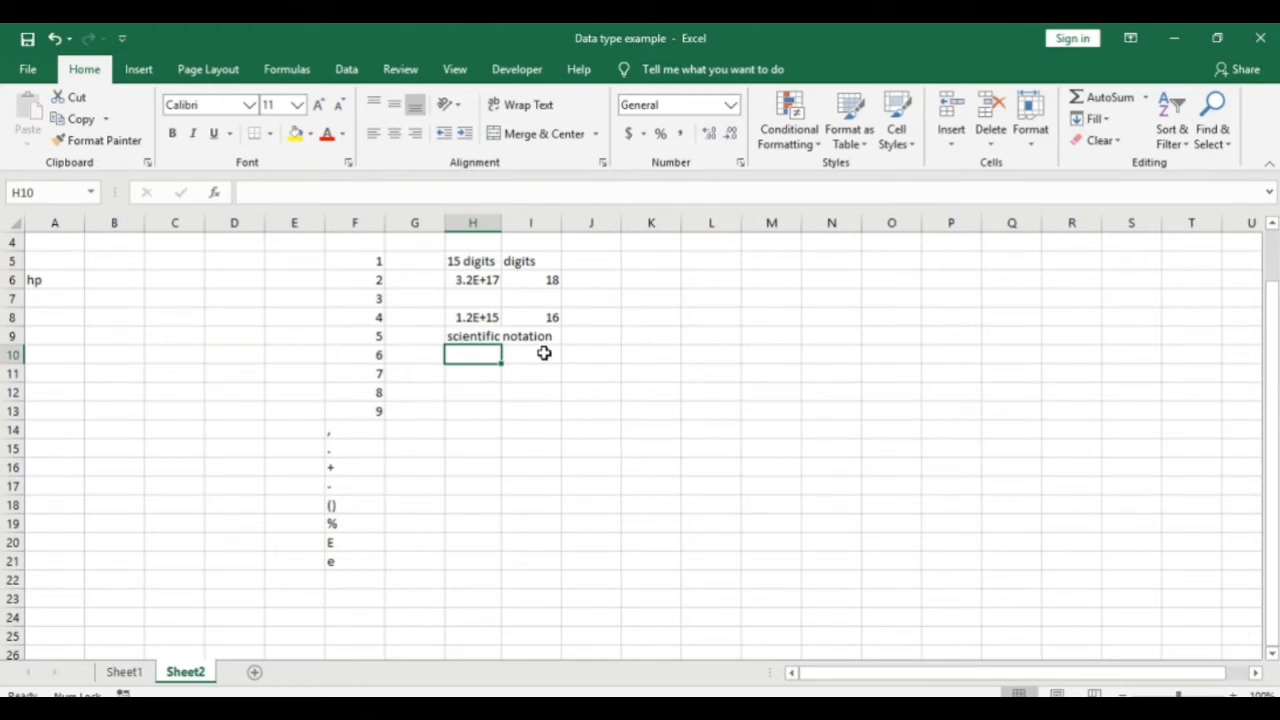
Step: Write '1.2 time * 10 to the power of 15' and '1.2 followed by 14 zeros' below the heading
key(Up)
key(Up)
key(Up)
key(Up)
key(Down)
key(Down)
key(Down)
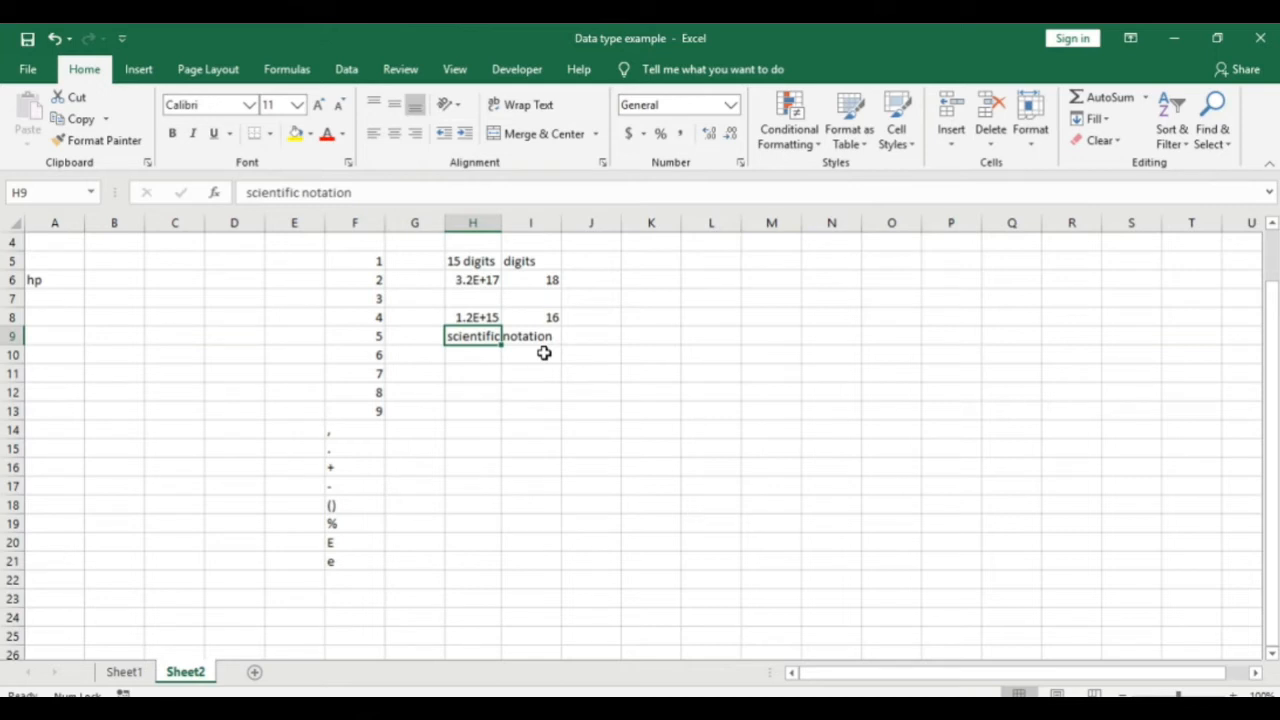
key(Return)
text(1.2)
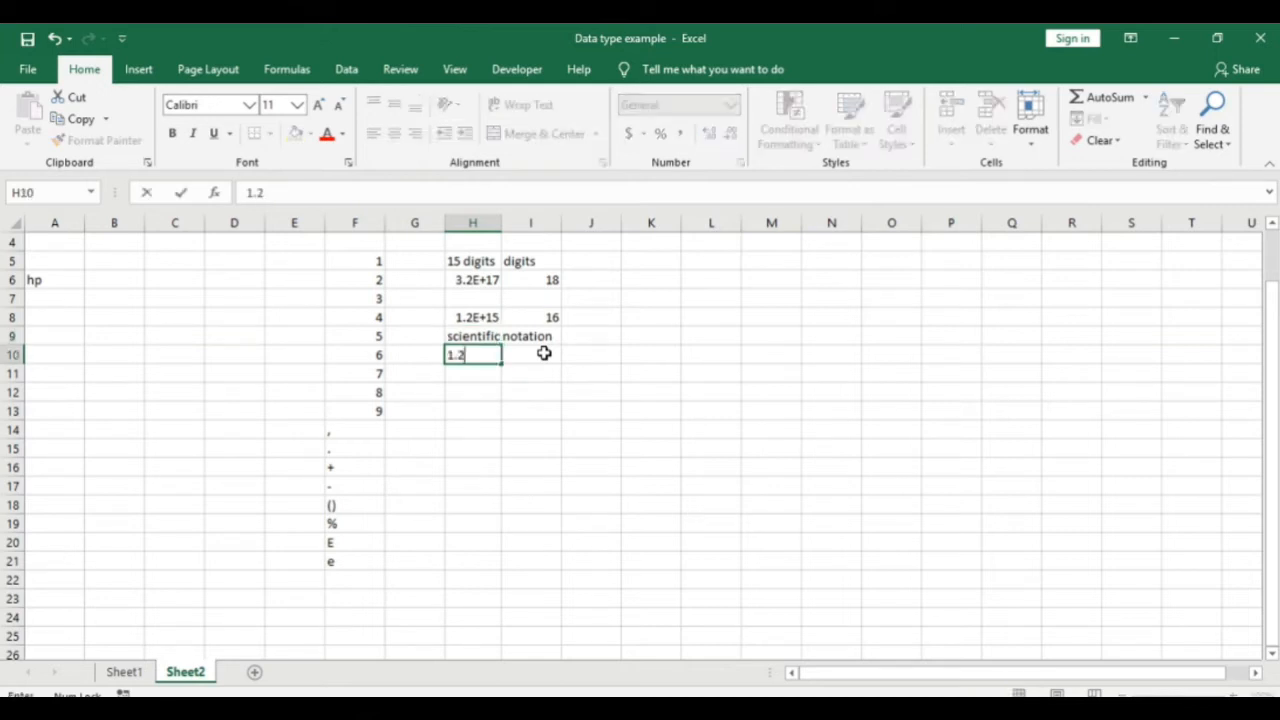
text( time * 10)
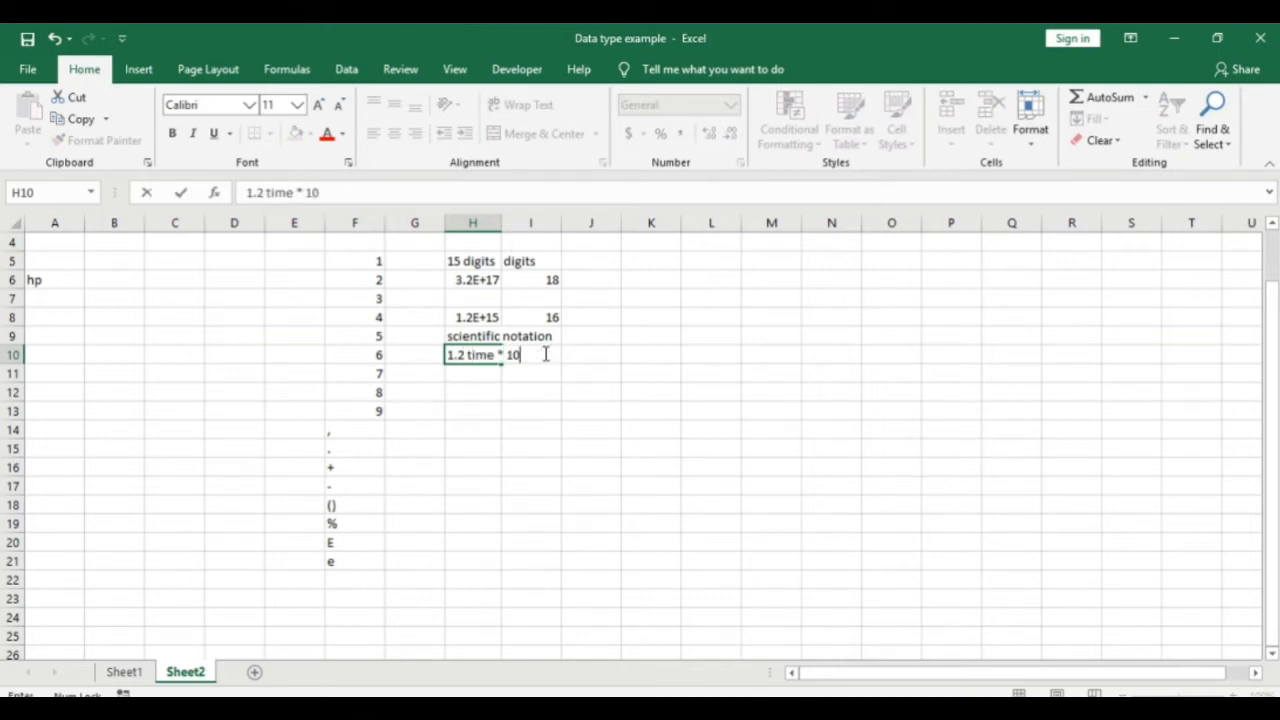
text( to the power of)
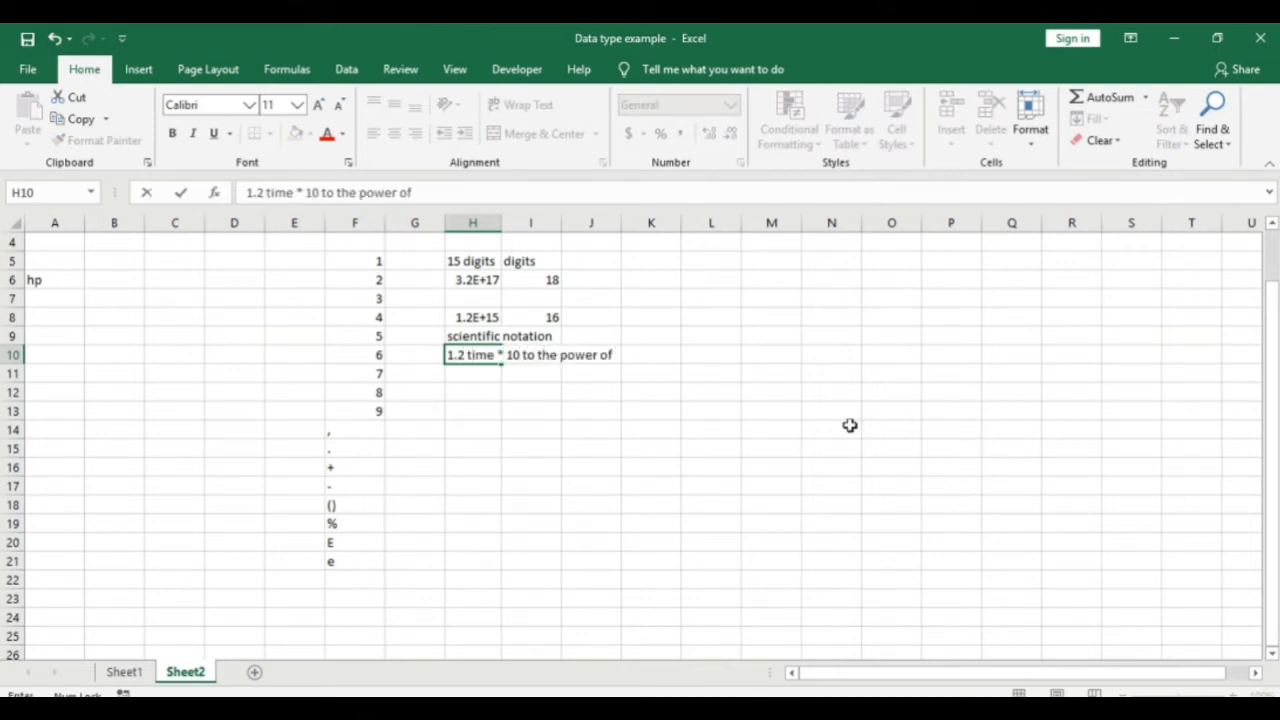
text( 15)
key(Return)
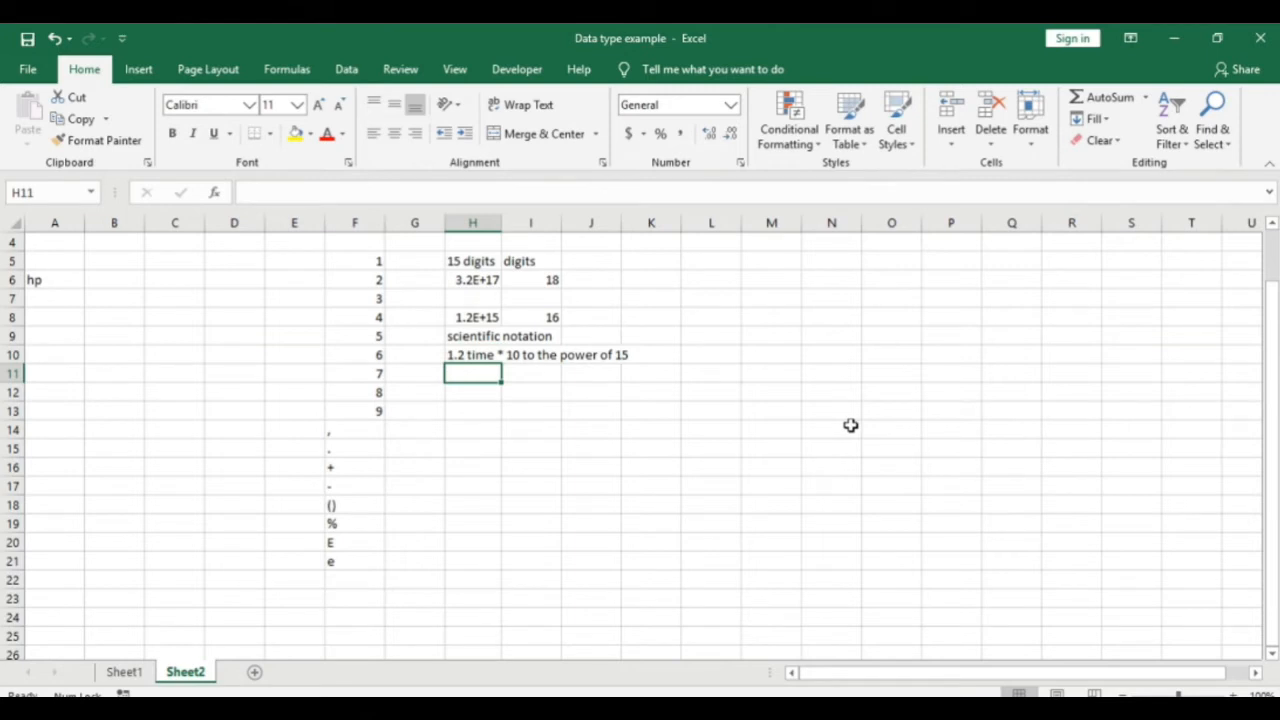
text(1.2)
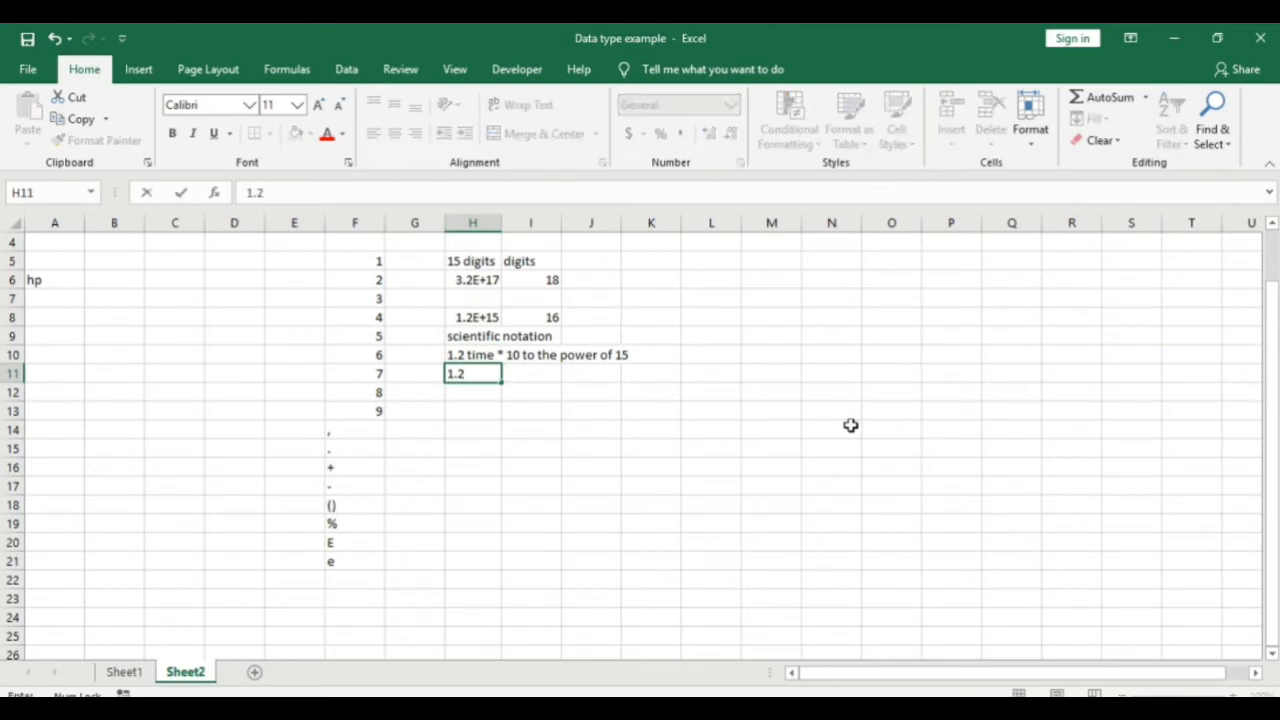
text( followe)
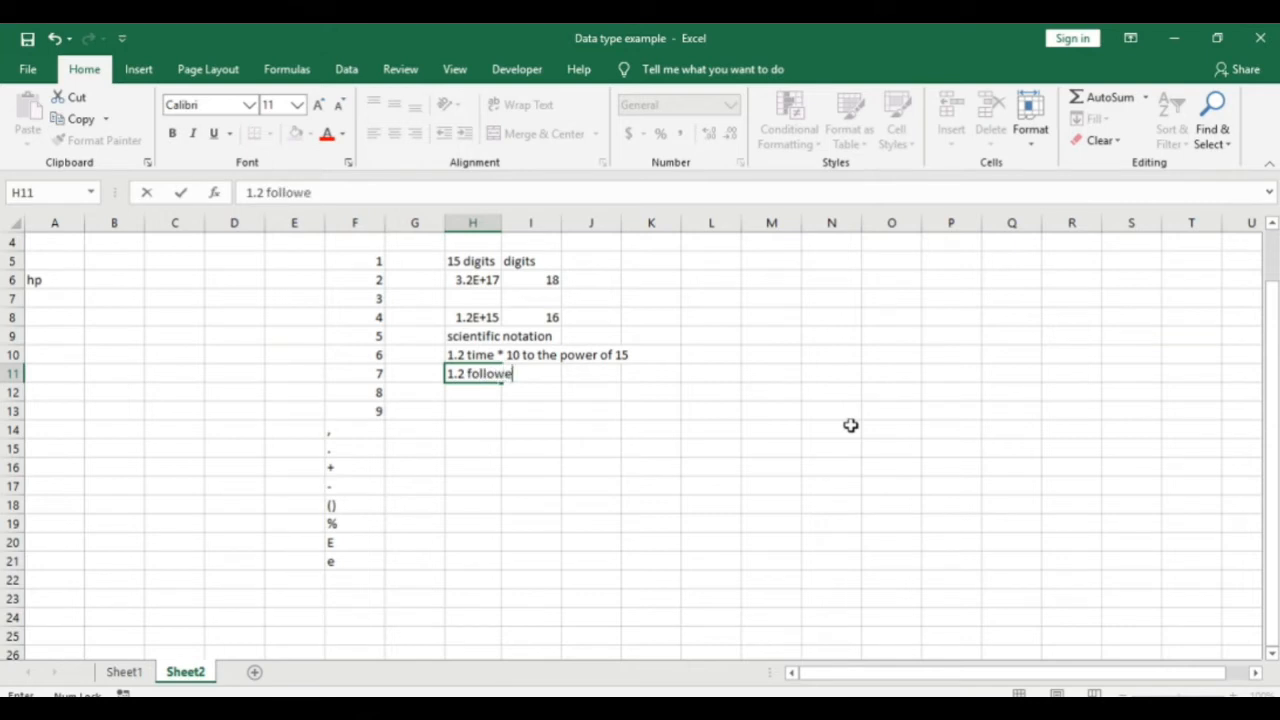
text(d by 14 zeros)
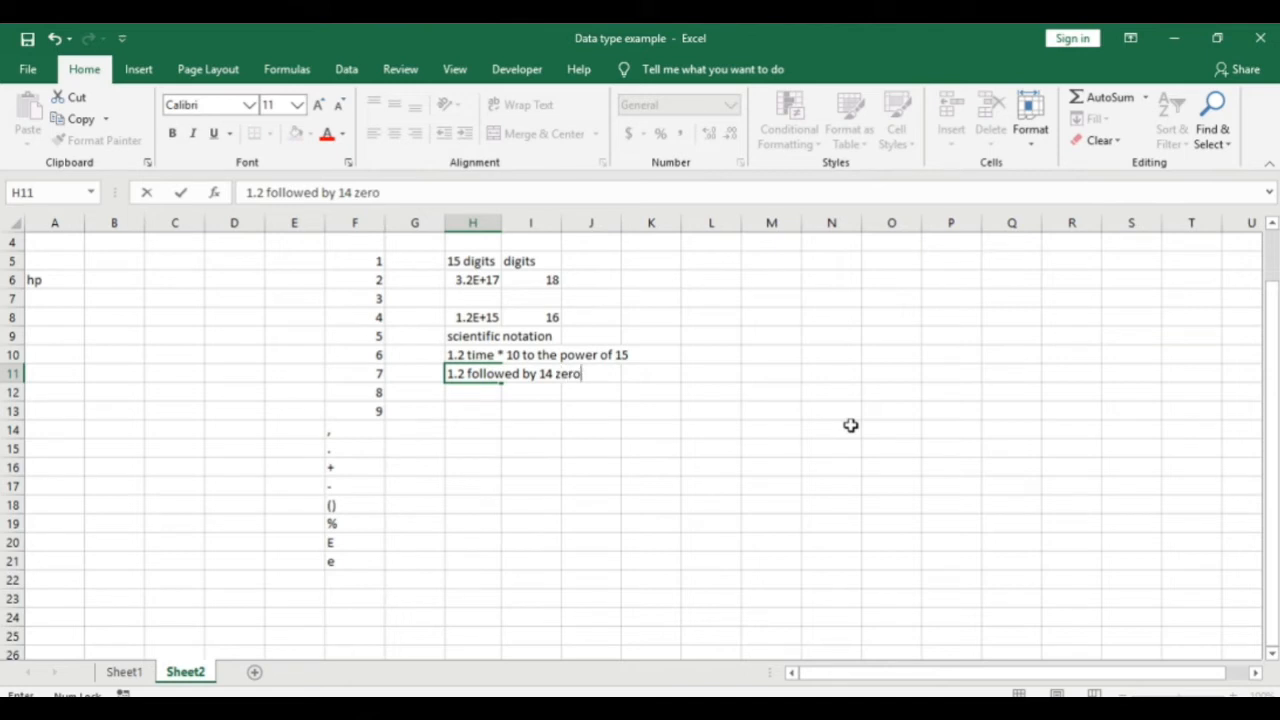
key(ctrl+Return)
key(alt+Tab)
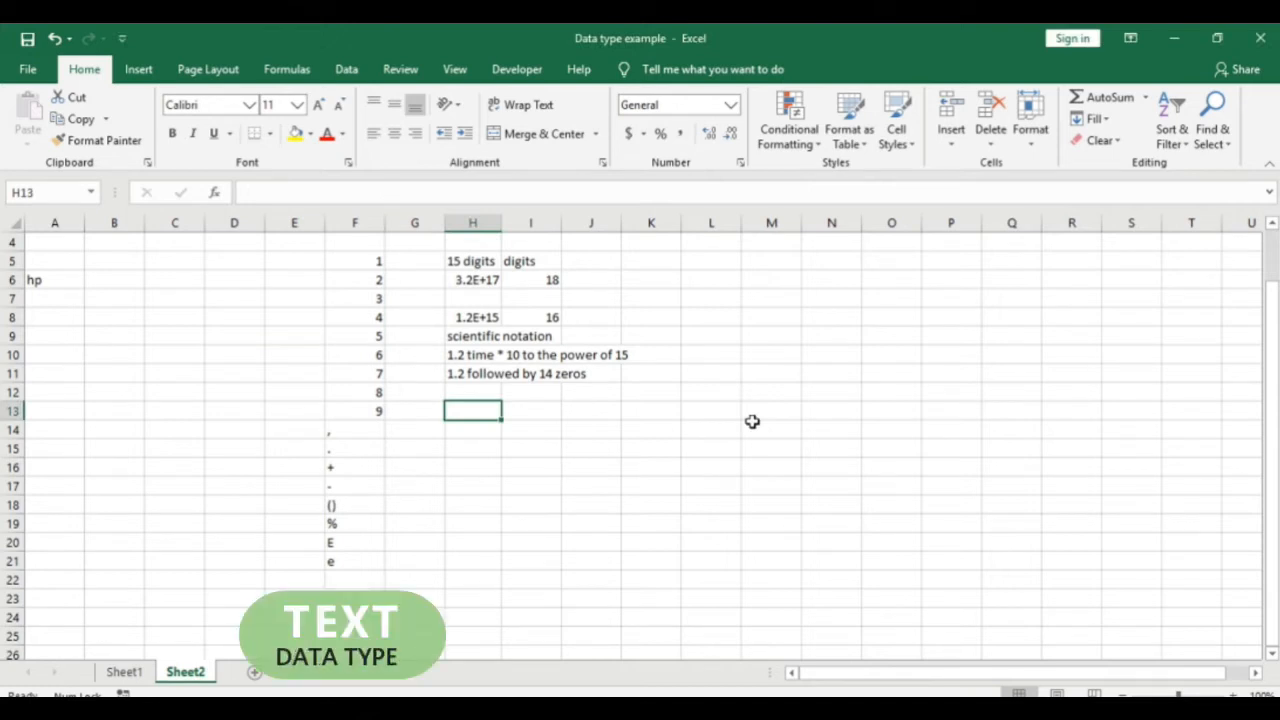
Step: Enter the note 'text =string data' in H13
text(txt)
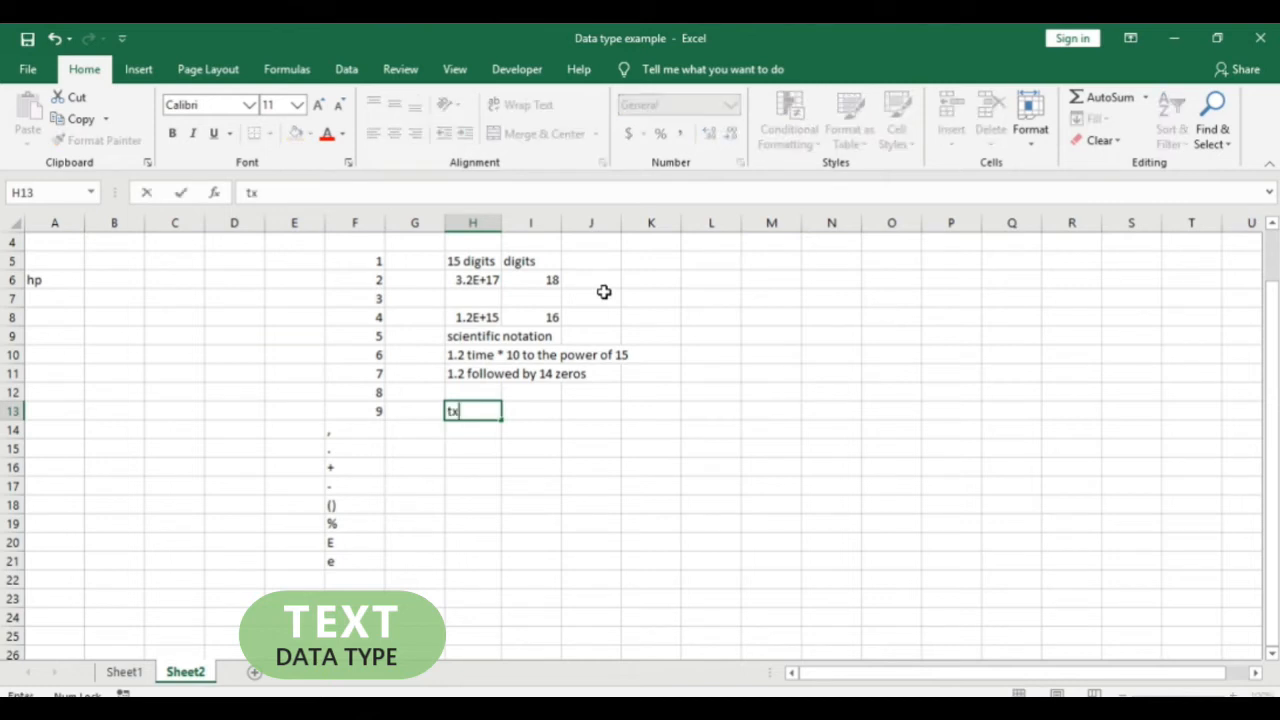
key(BackSpace)
key(BackSpace)
key(BackSpace)
text(text =string data)
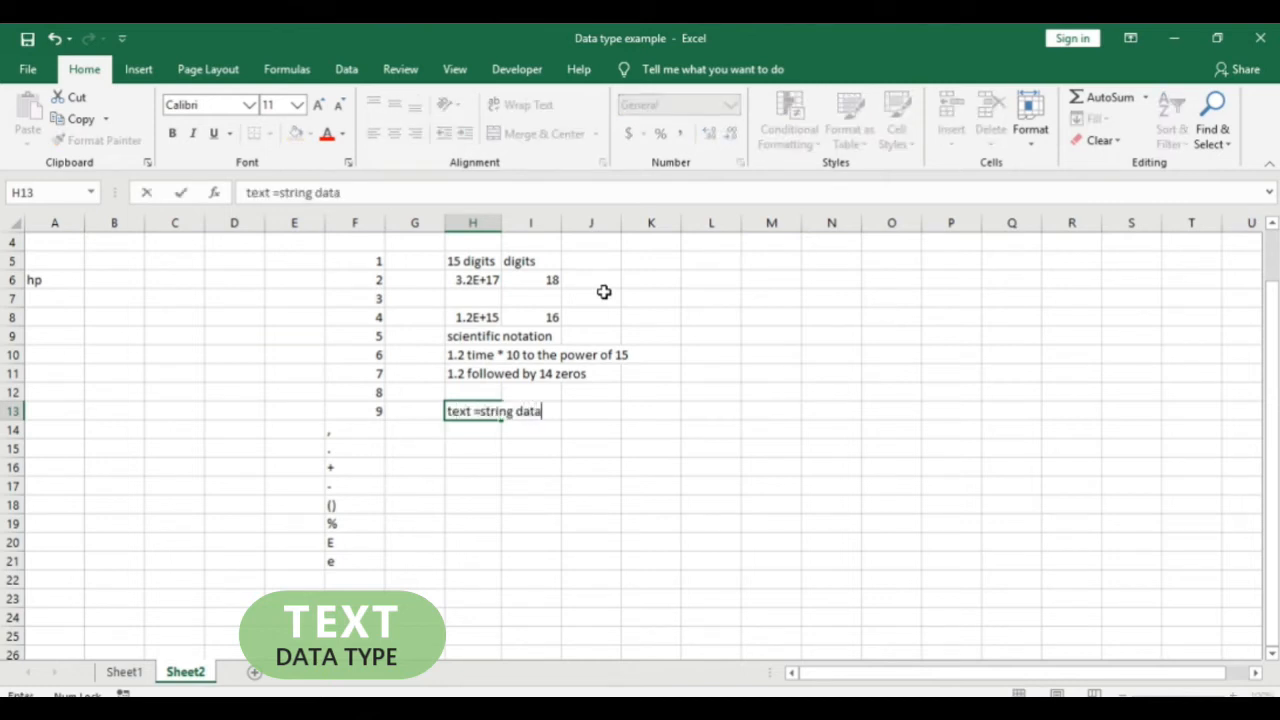
key(Return)
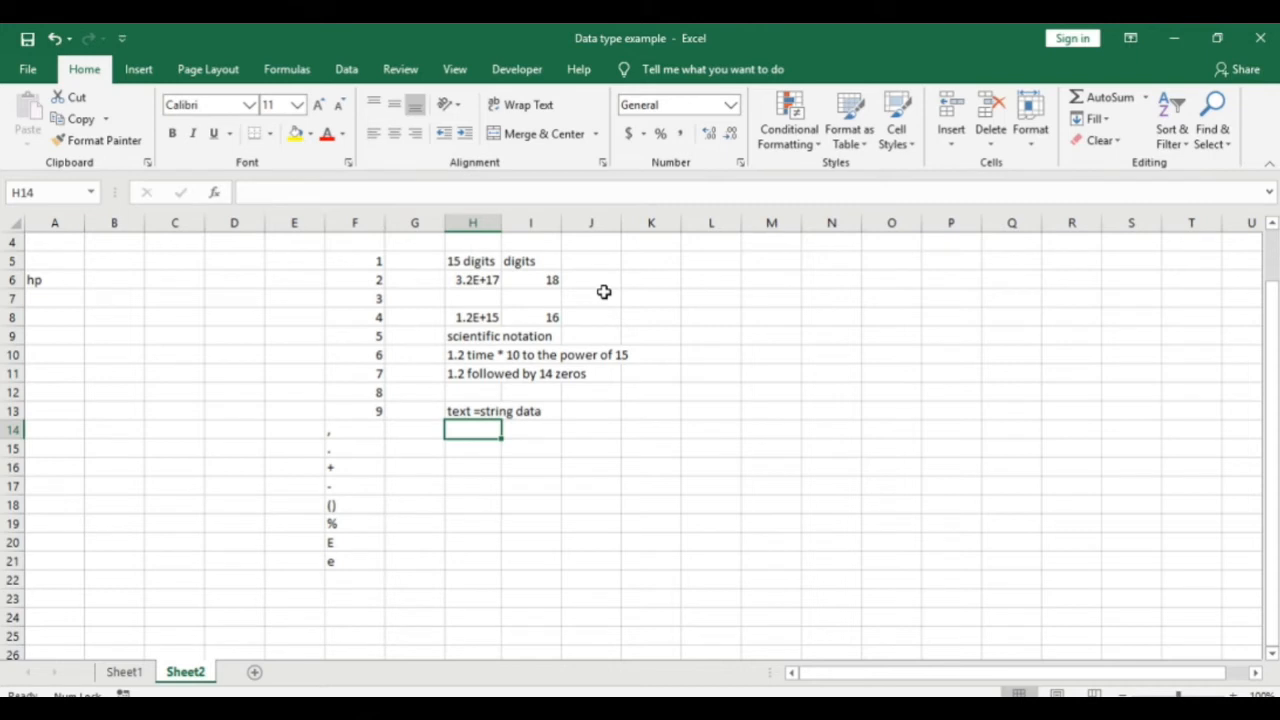
Step: Enter the letters a, c and d in successive cells below the note
key(Down)
text(a)
key(Return)
text(c)
key(Return)
text(d)
key(Return)
text(d)
key(Return)
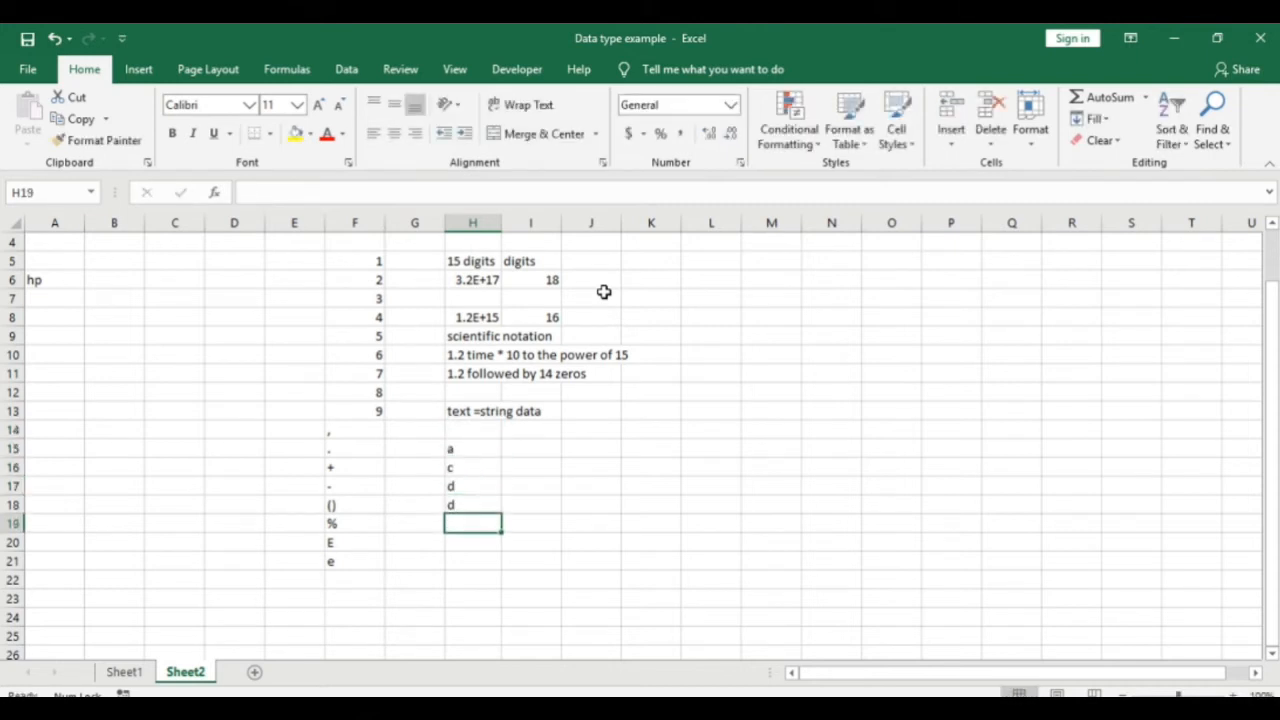
key(Up)
key(Up)
key(Up)
key(Up)
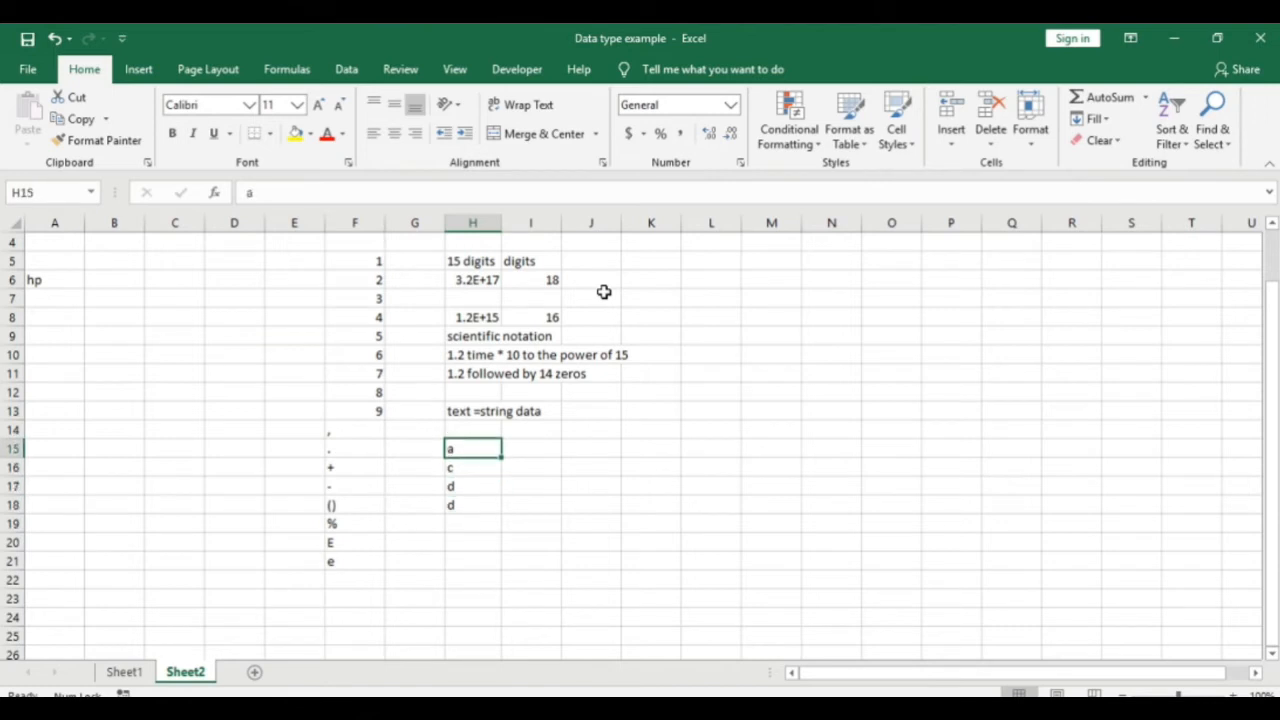
key(Left)
key(Left)
key(Up)
key(Up)
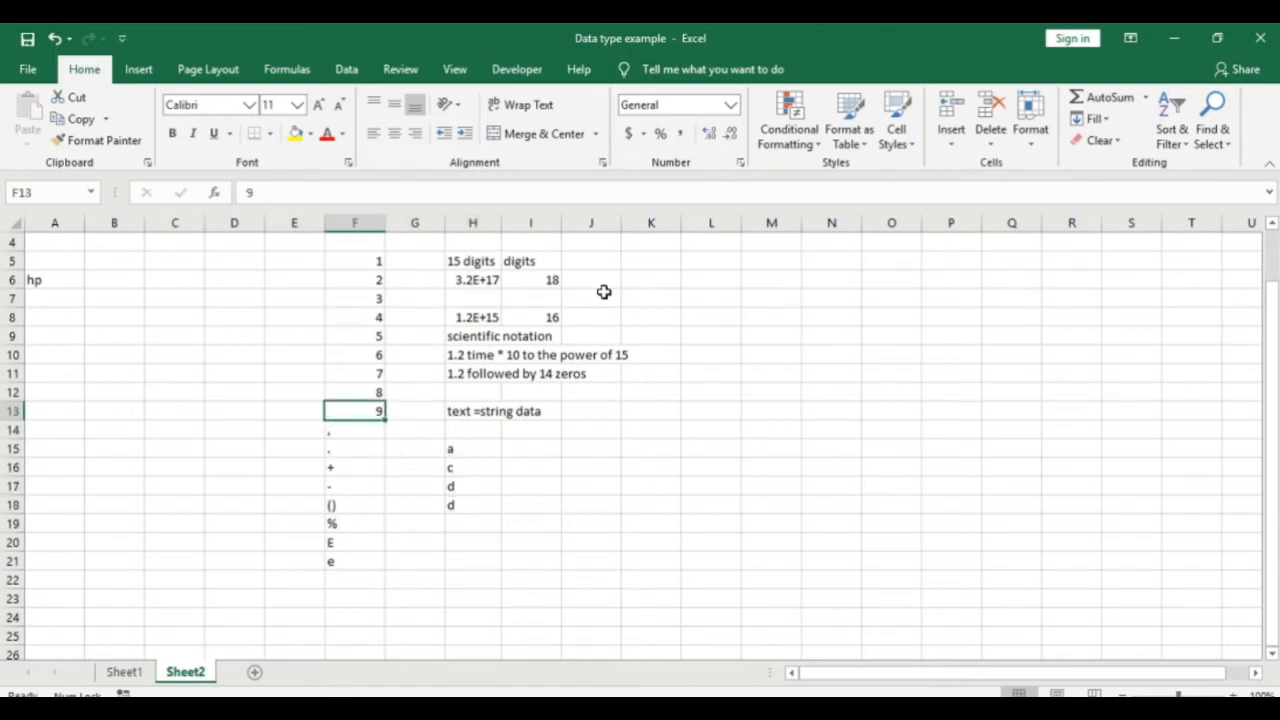
key(Right)
key(Right)
key(Right)
key(Down)
key(Down)
key(Down)
key(Down)
key(Down)
key(Down)
key(Down)
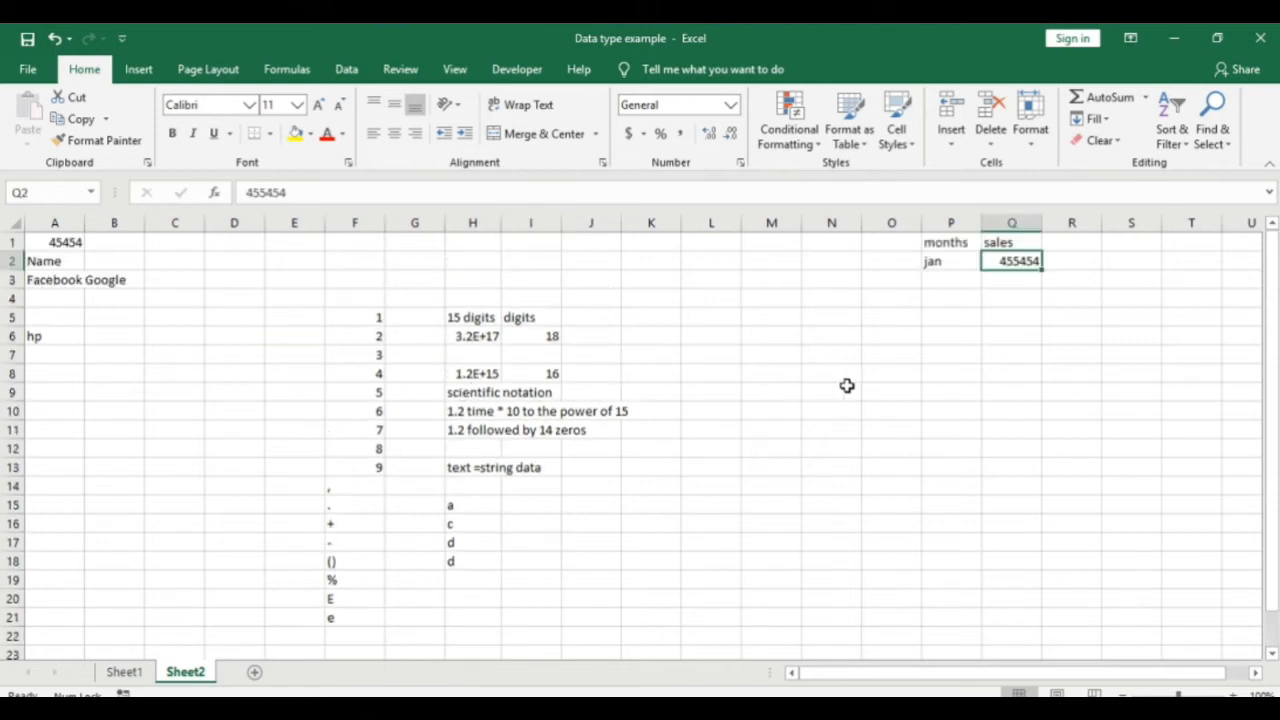
Step: Enter '15 employeess' in P4 and widen column P to fit it
click(958, 300)
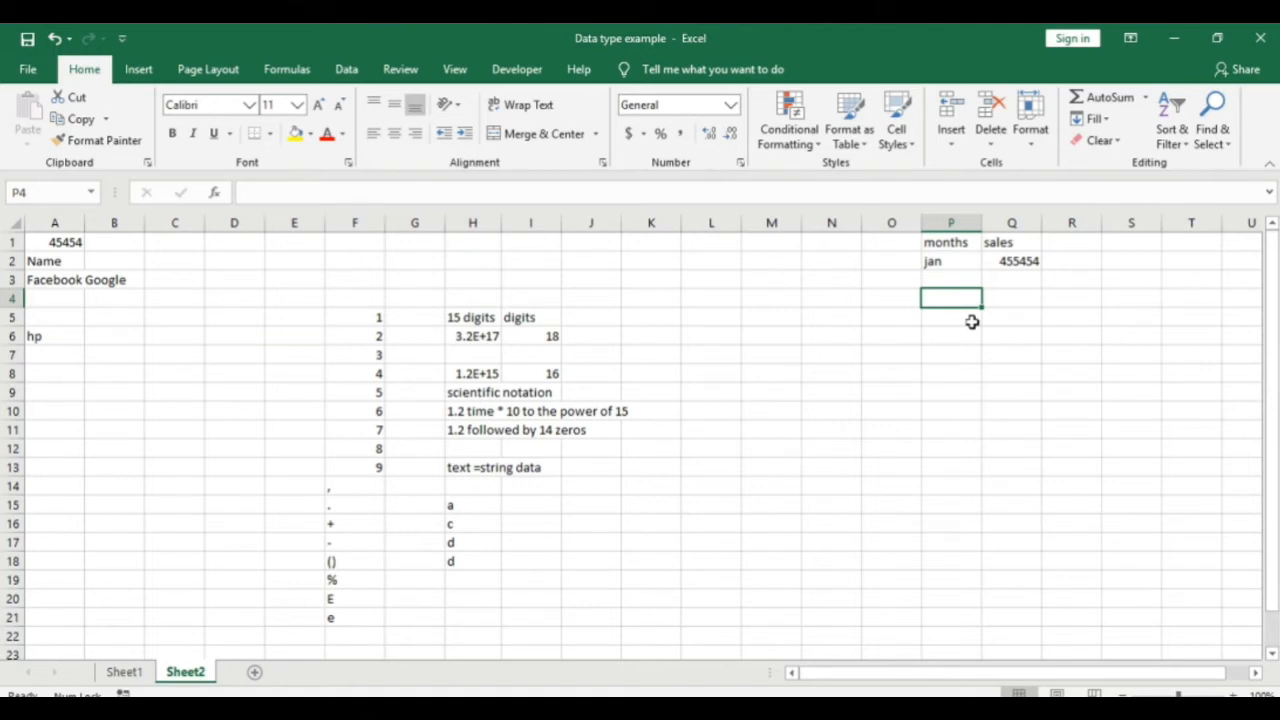
text(15 r)
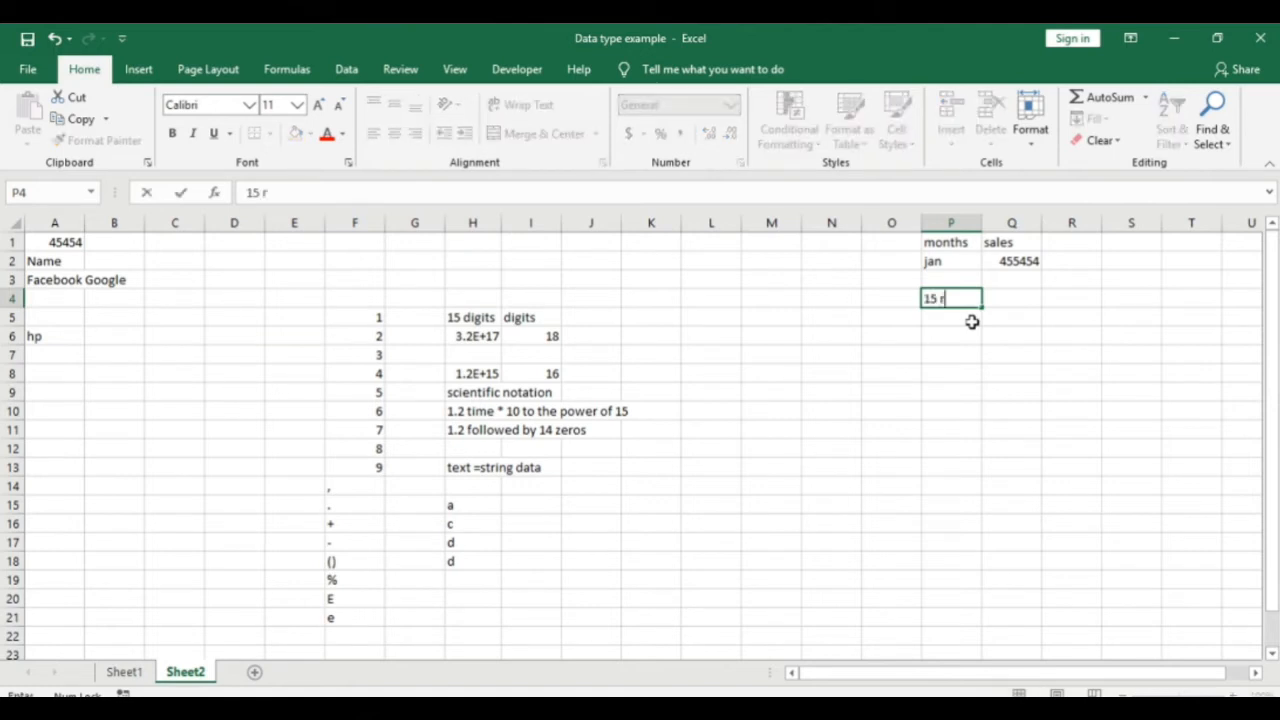
key(BackSpace)
text(employeess)
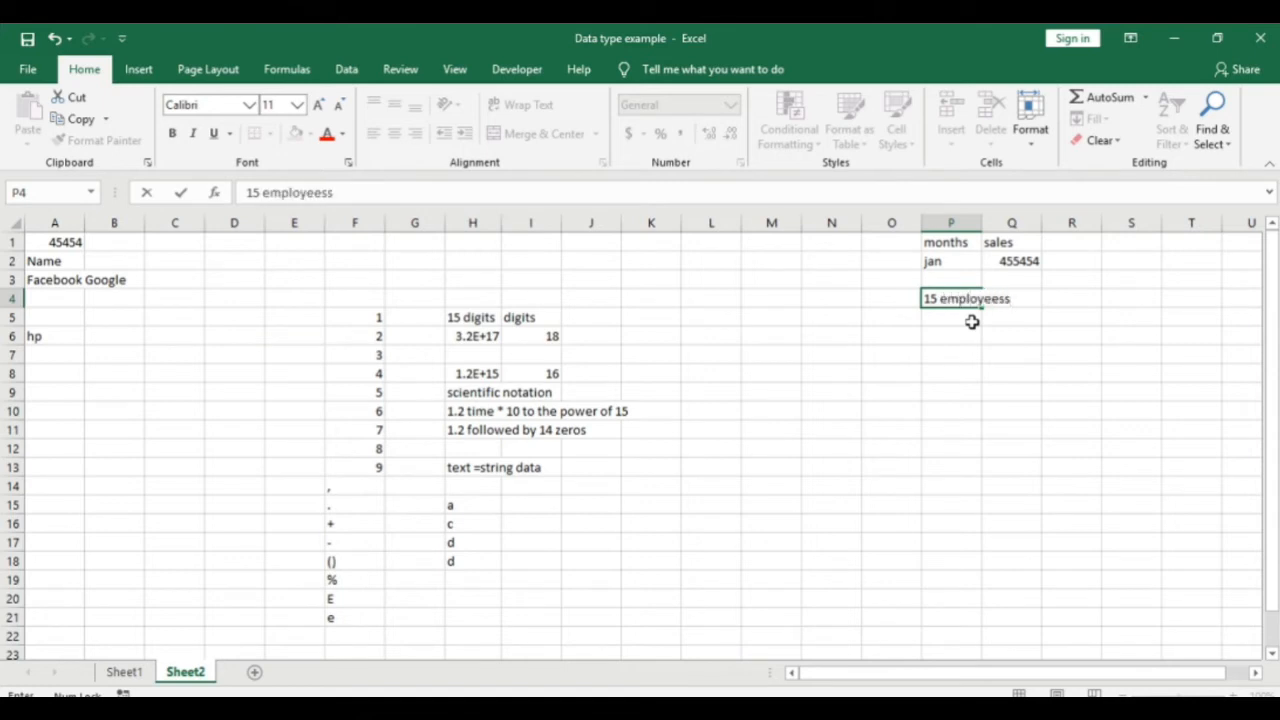
key(Return)
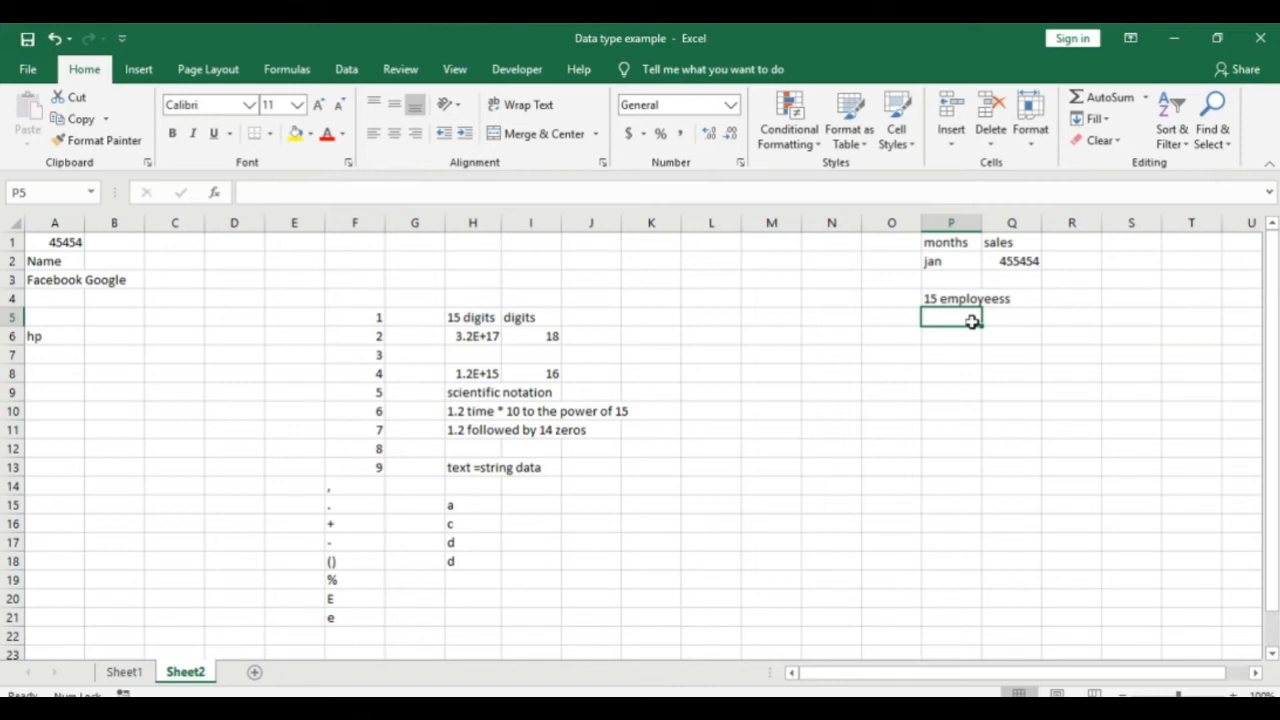
drag(982, 222, 1056, 222)
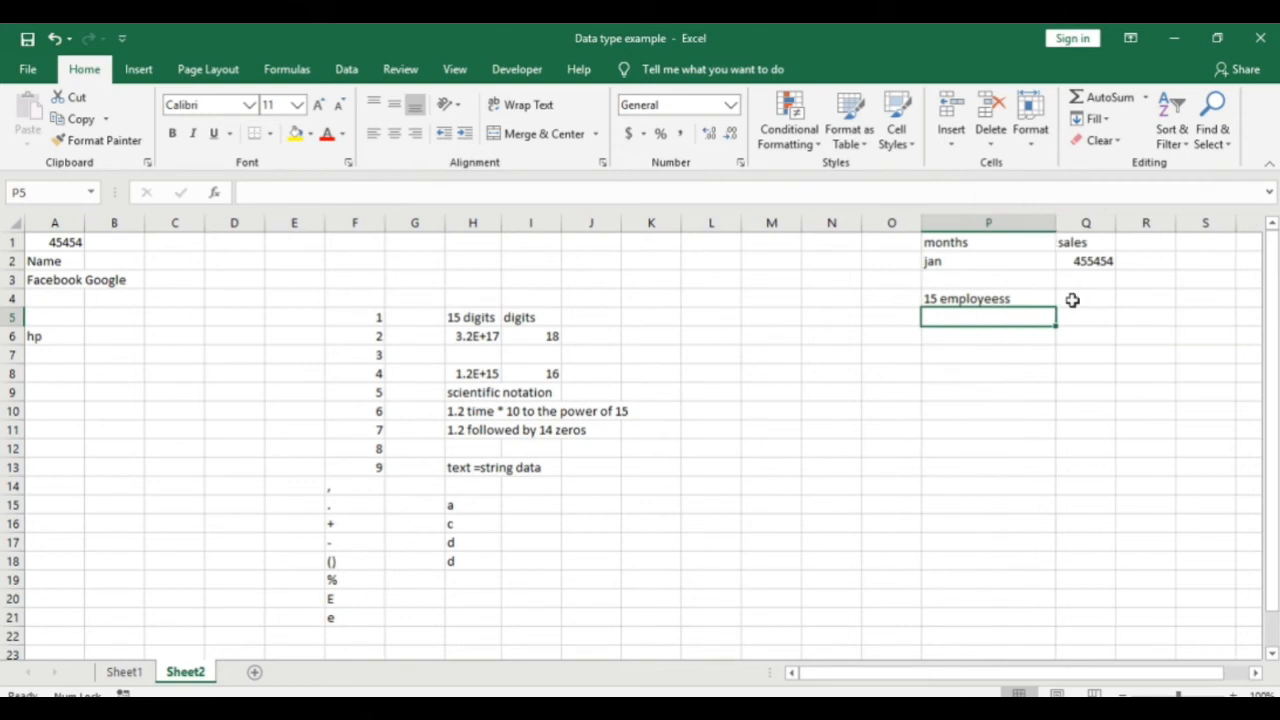
click(984, 298)
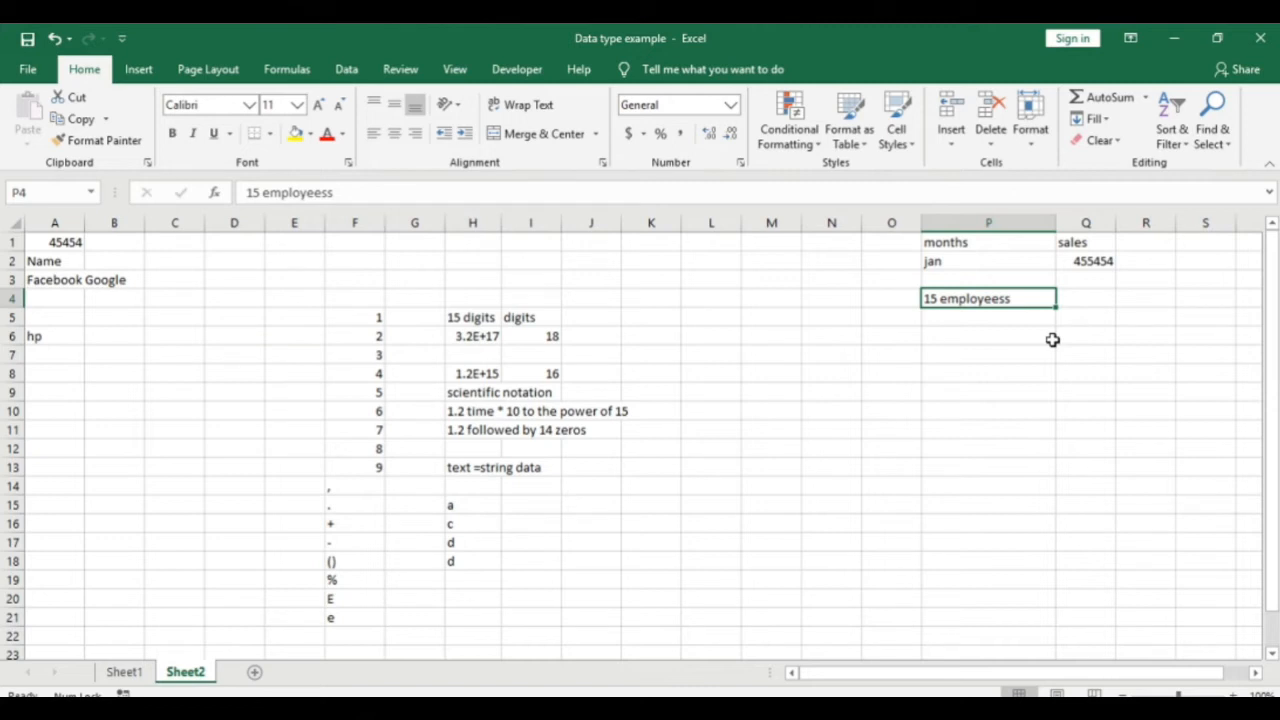
Step: Enter the number 15 in O4 and 'employee' in N4
key(Left)
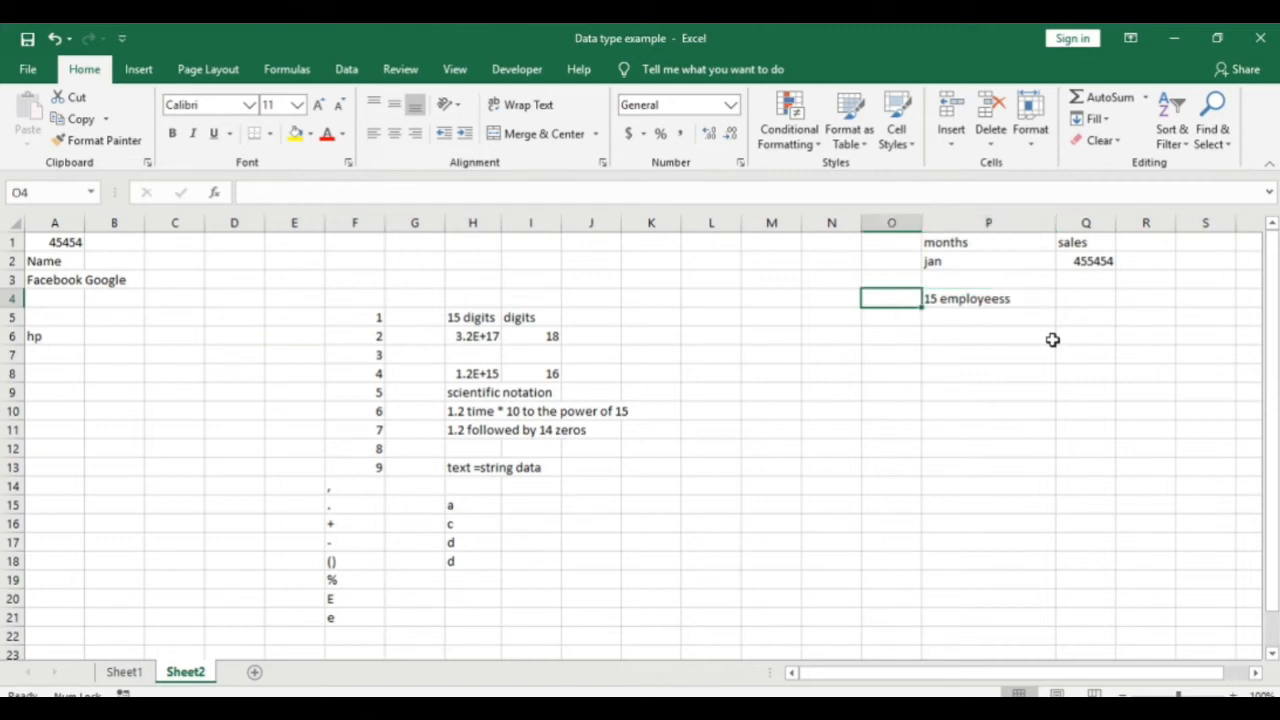
text(15)
key(Return)
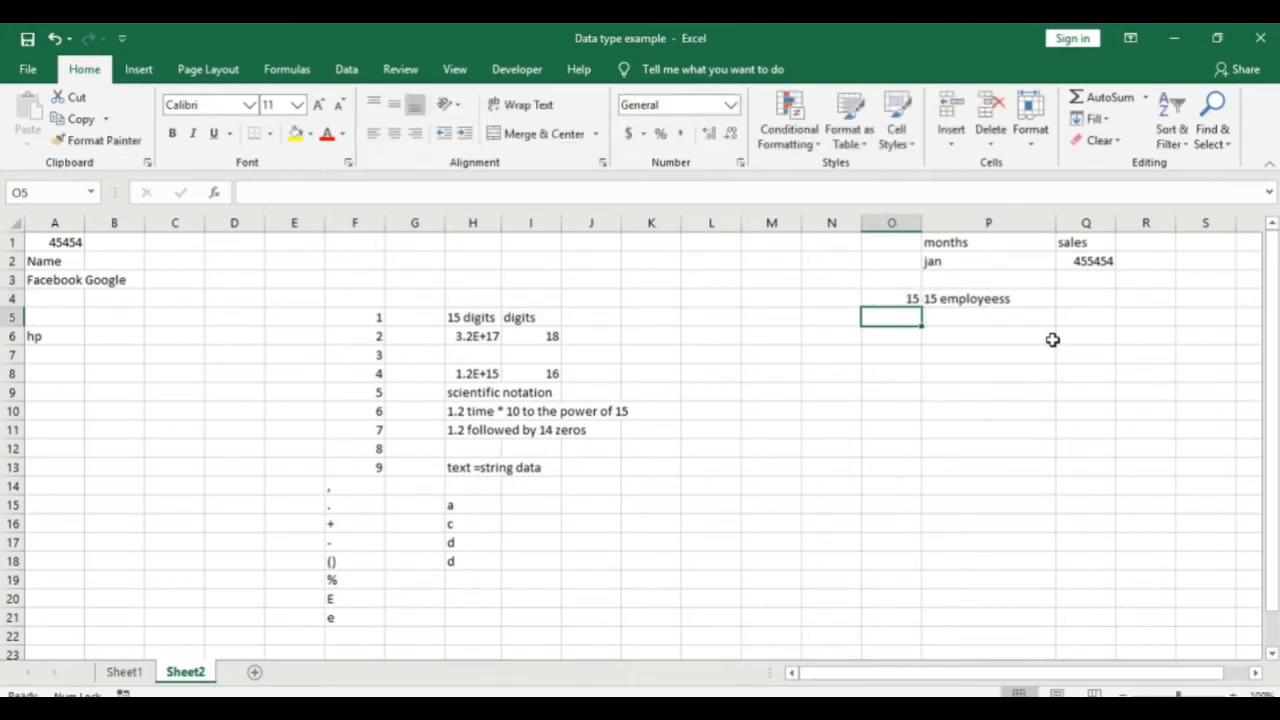
key(Up)
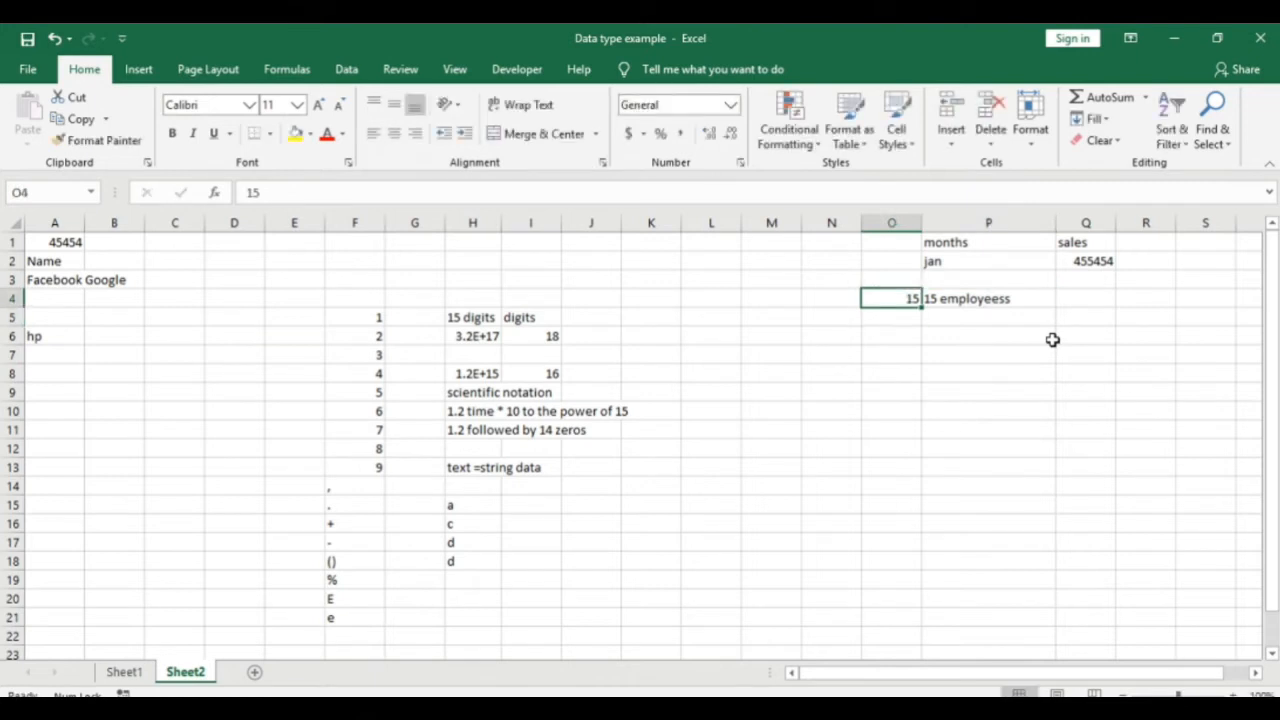
key(Left)
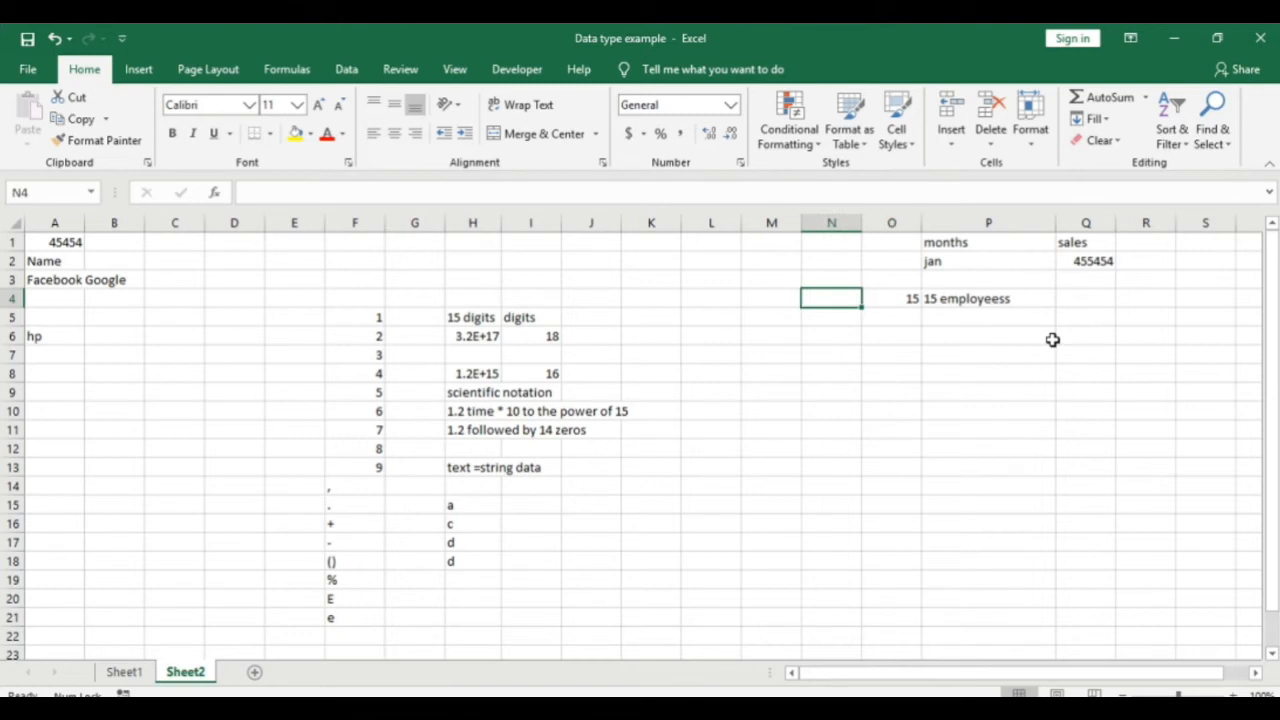
text(employee)
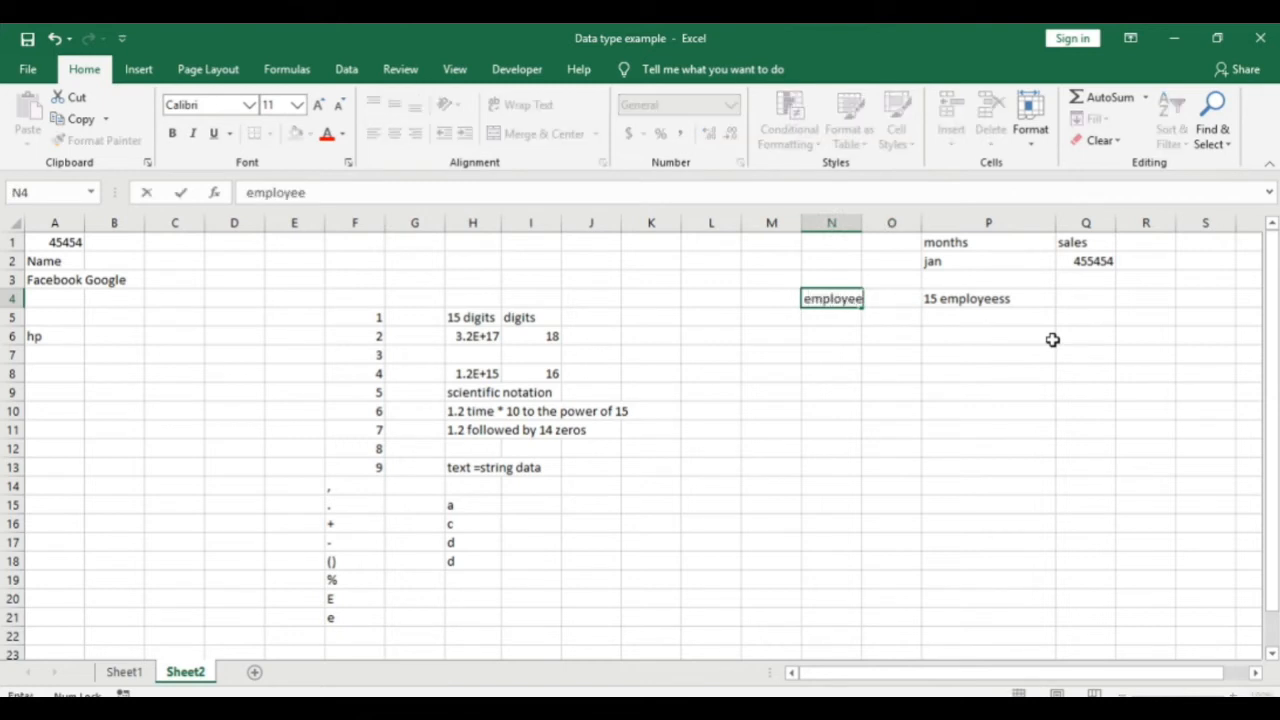
key(Return)
click(788, 390)
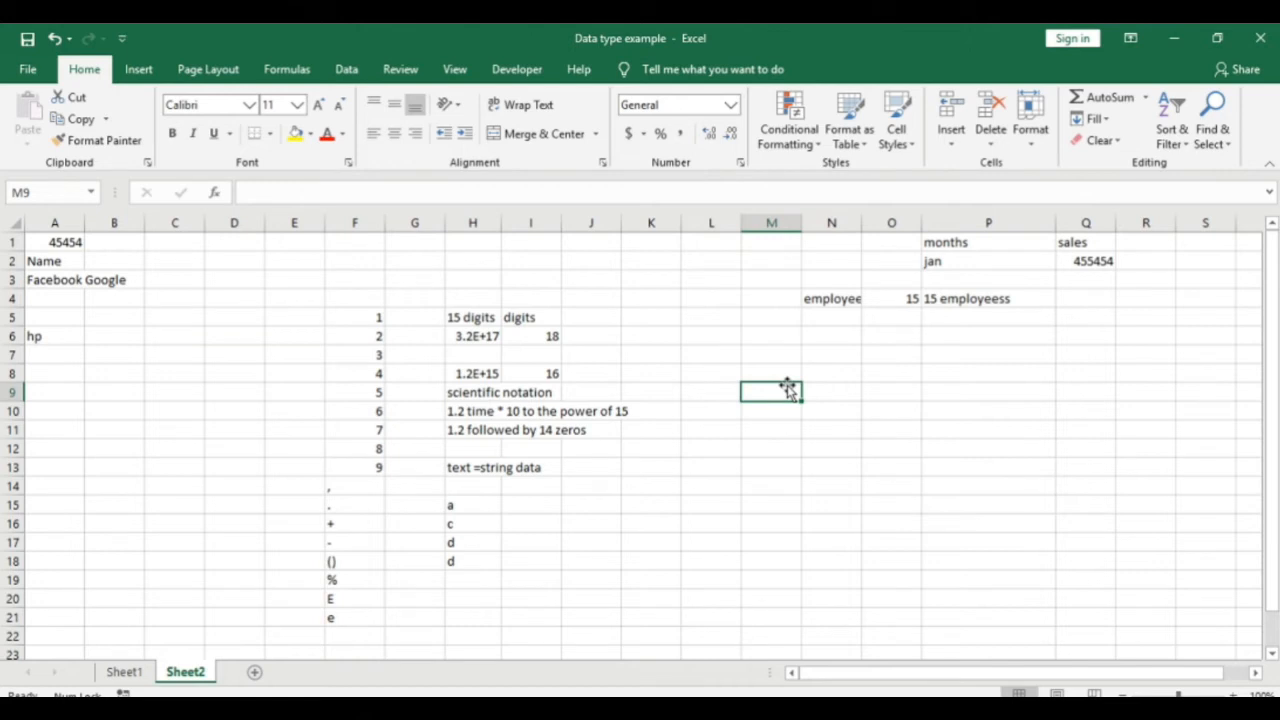
key(Return)
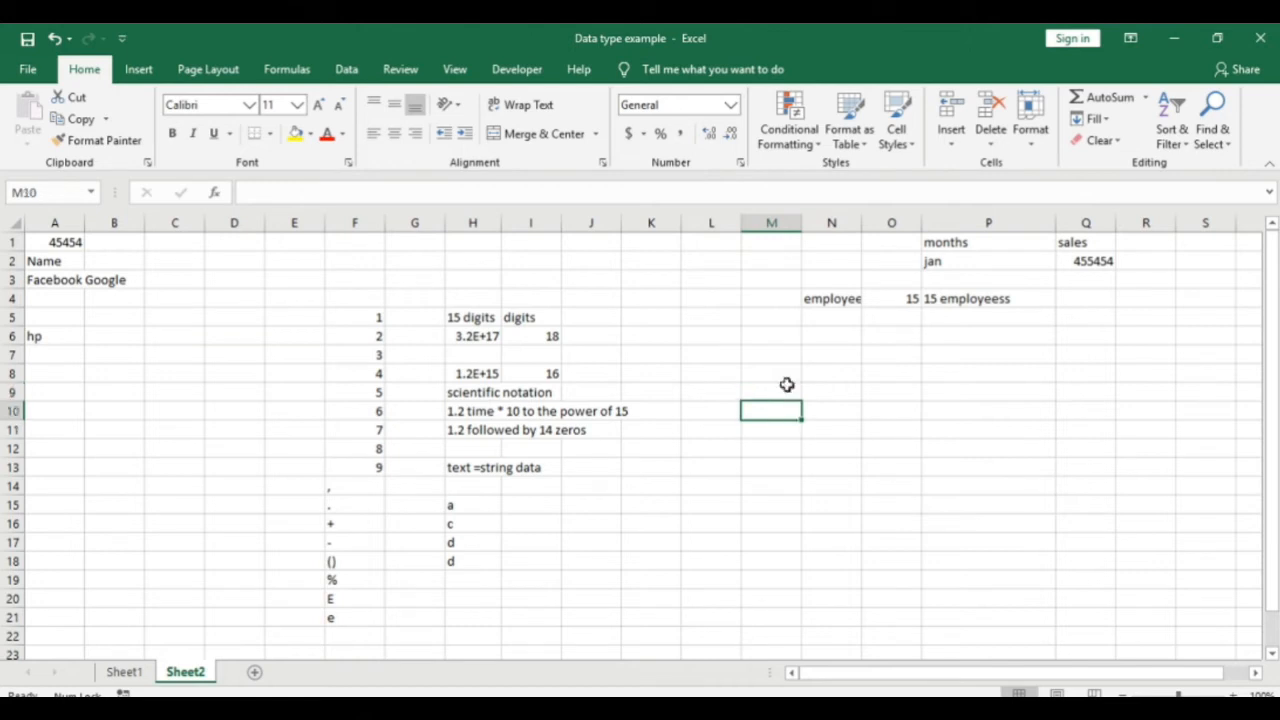
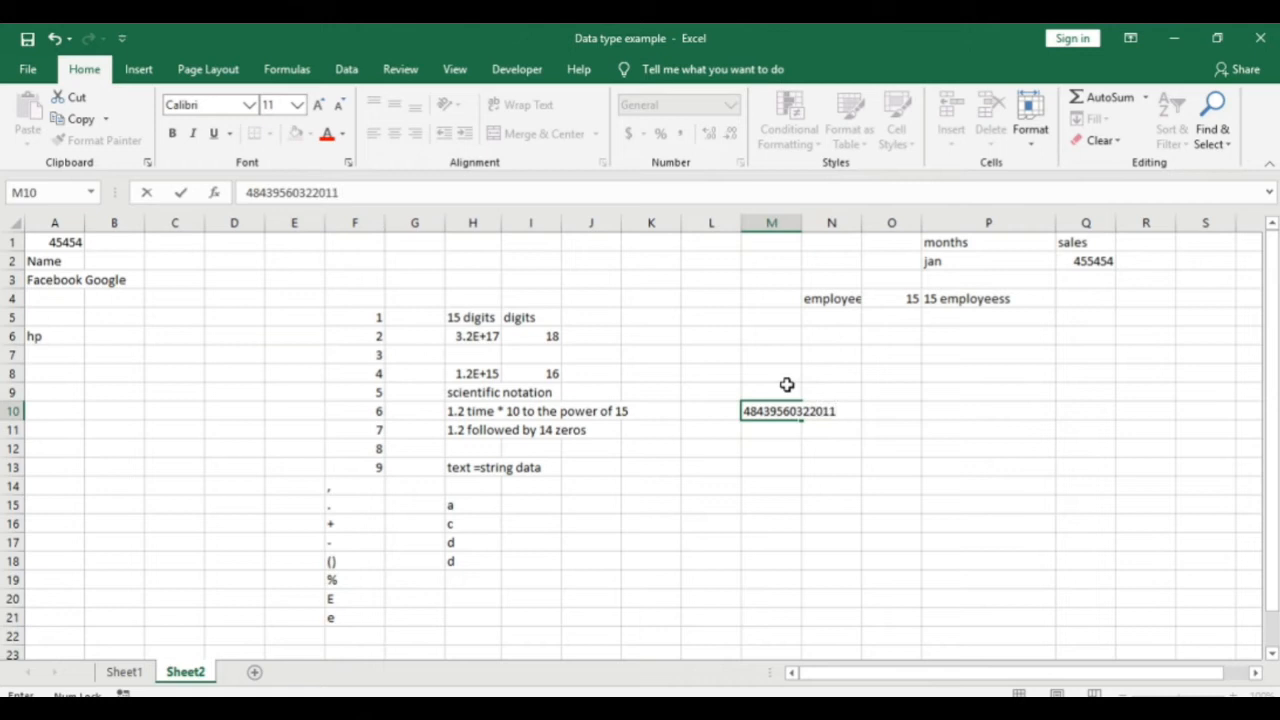
key(Return)
key(Up)
key(F2)
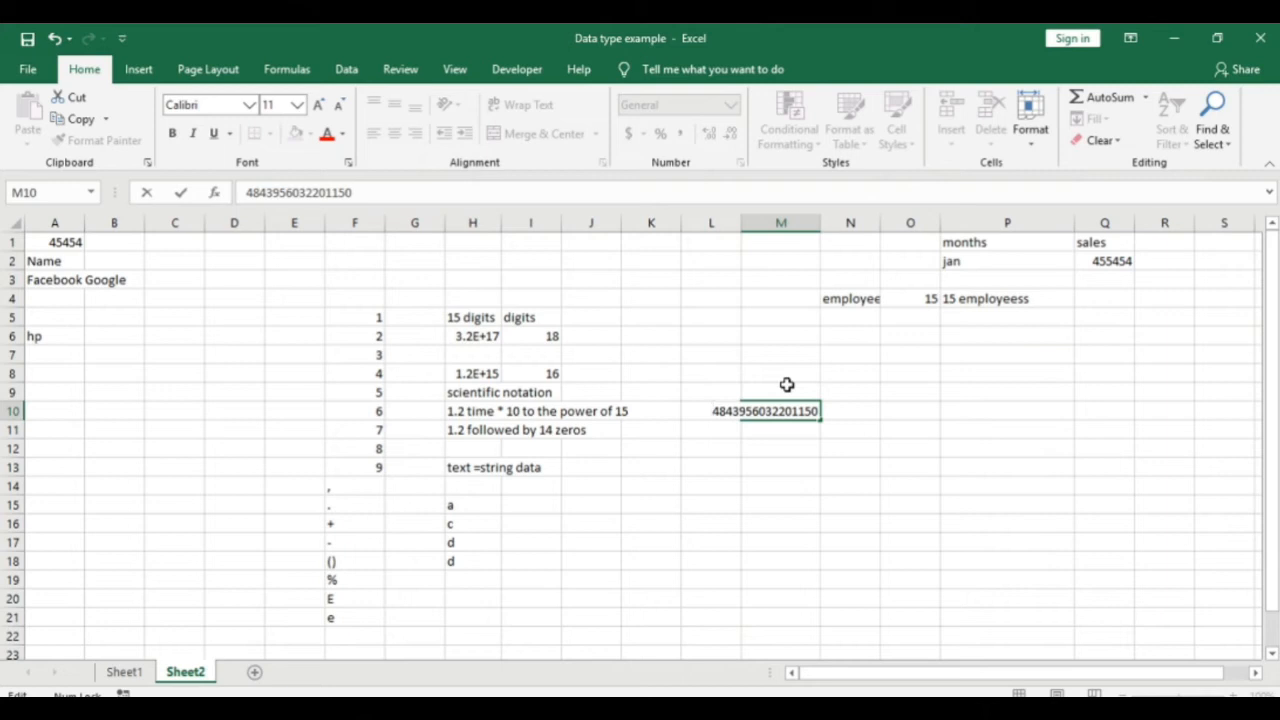
text(')
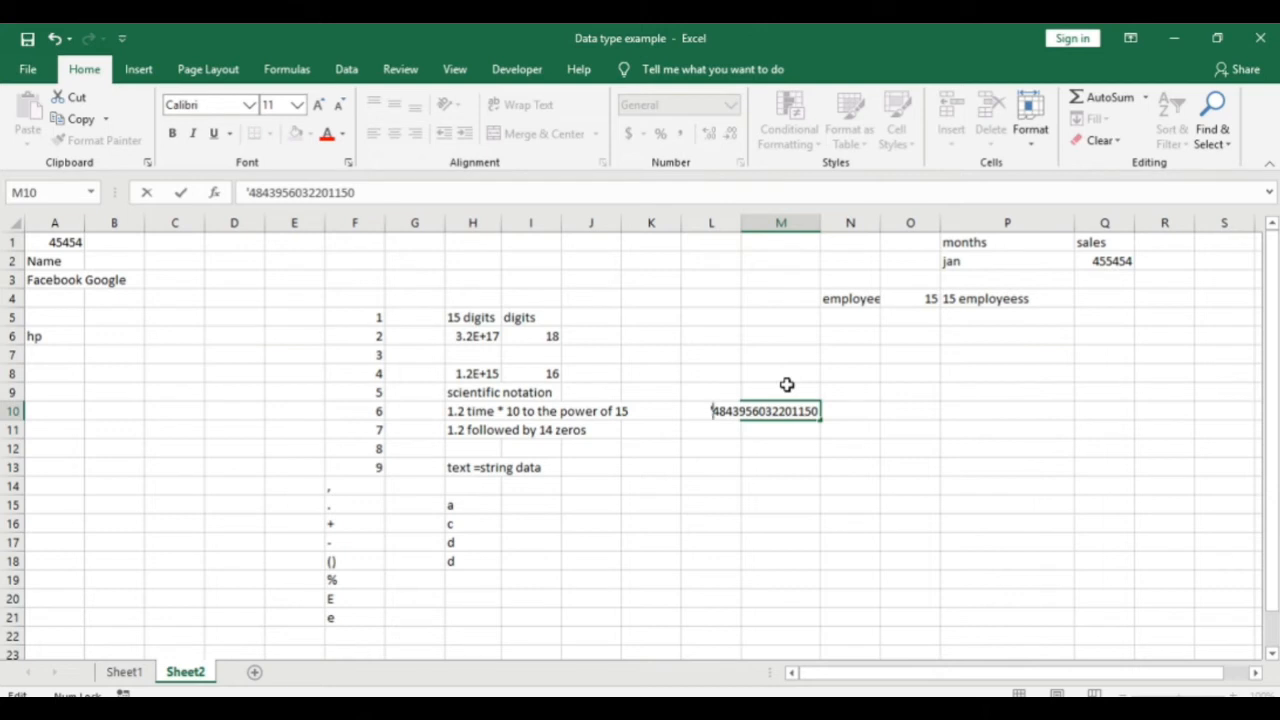
key(BackSpace)
text(5)
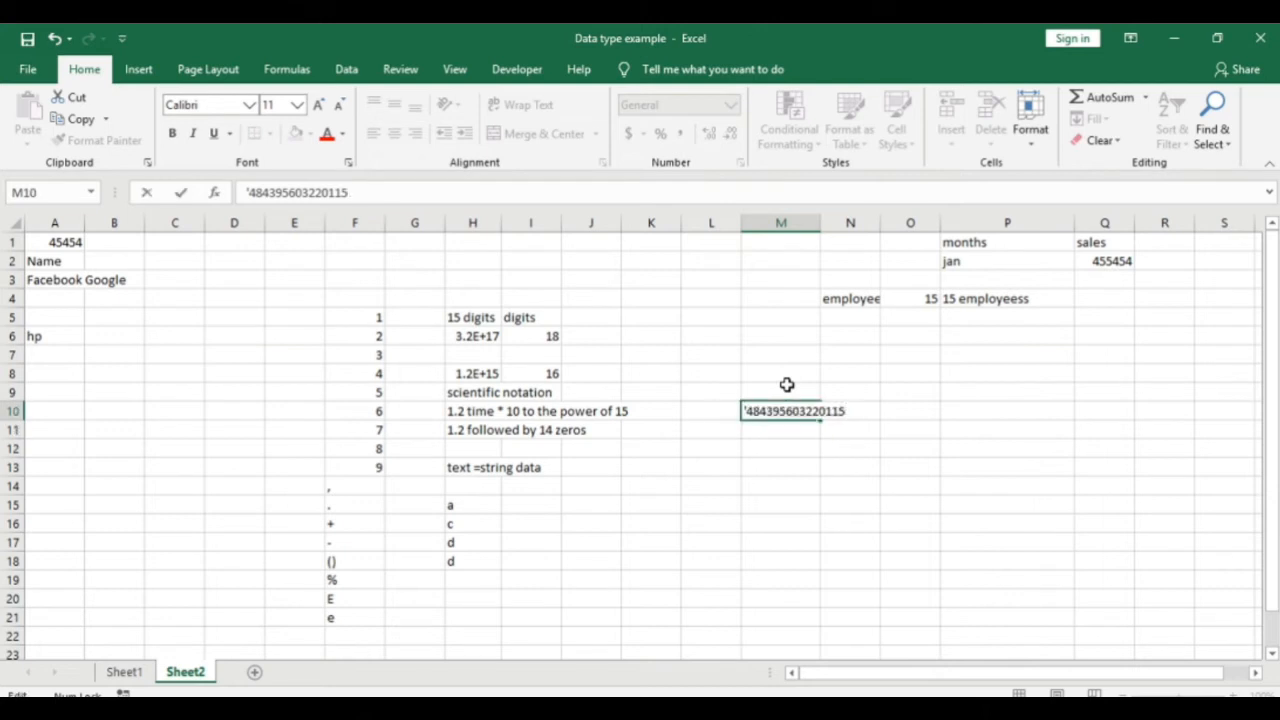
key(Return)
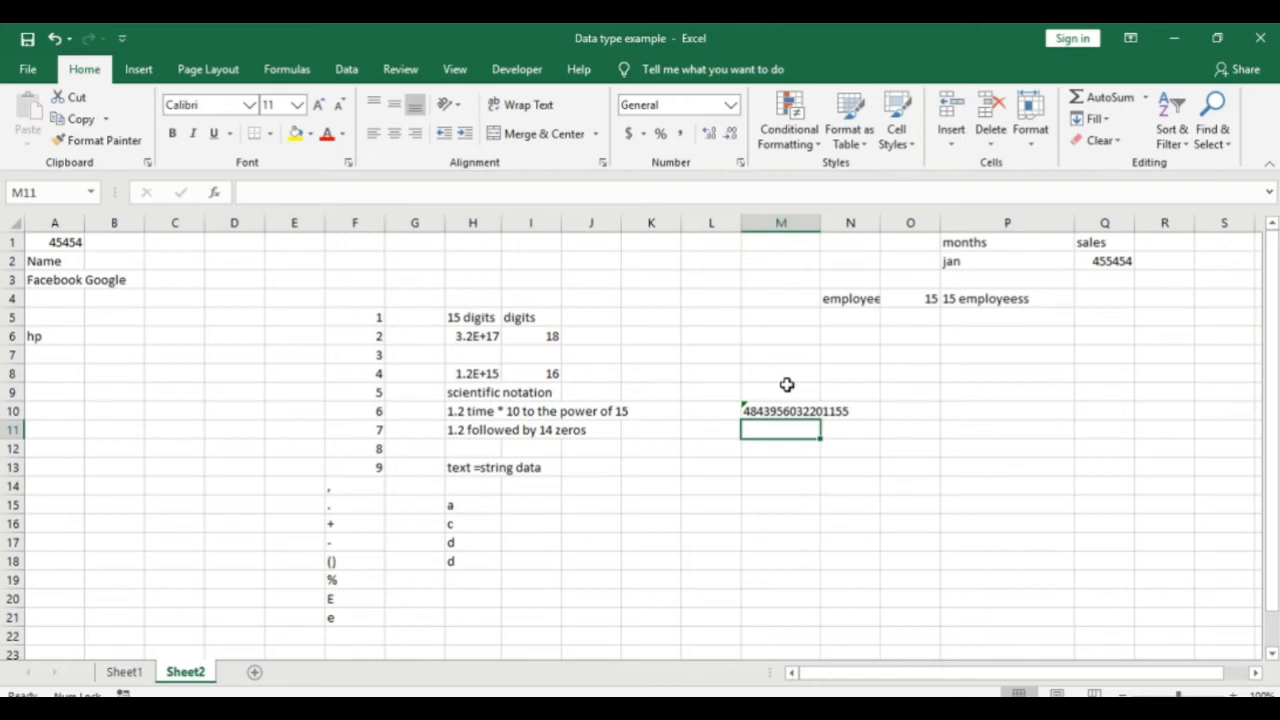
text(48)
key(BackSpace)
key(BackSpace)
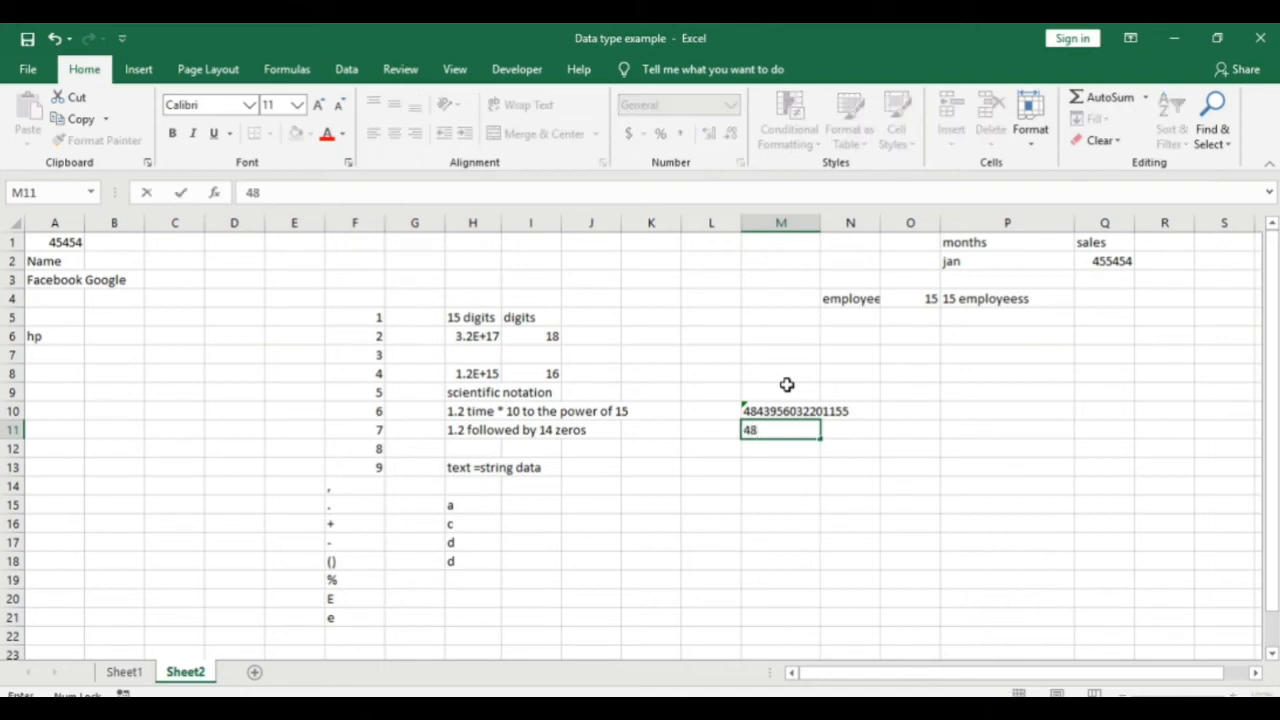
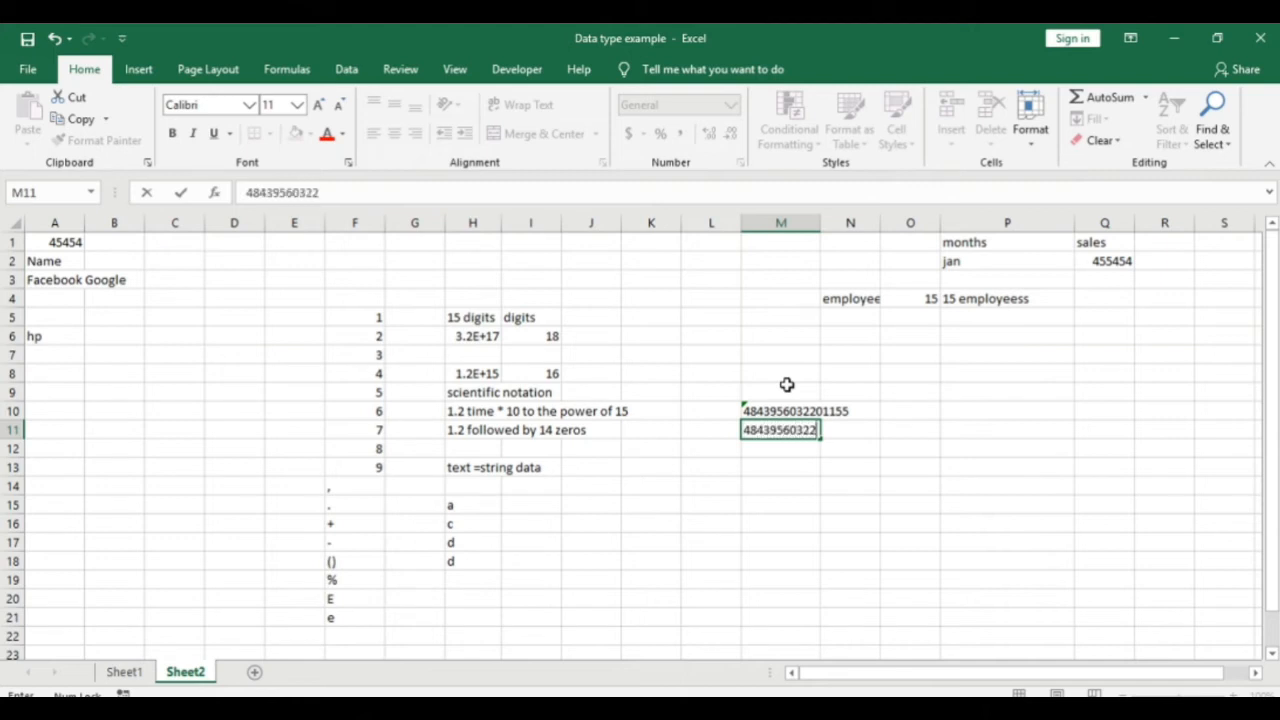
key(Return)
key(Up)
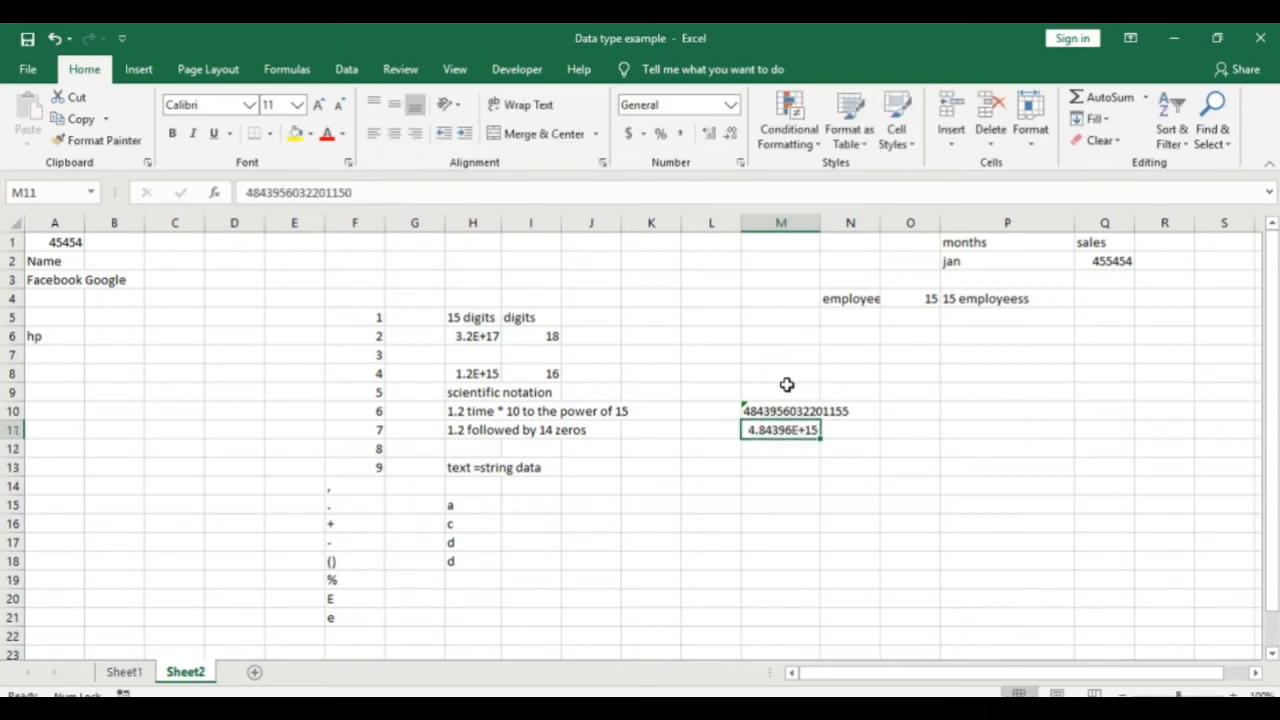
scroll(786, 422, down, 2)
key(Down)
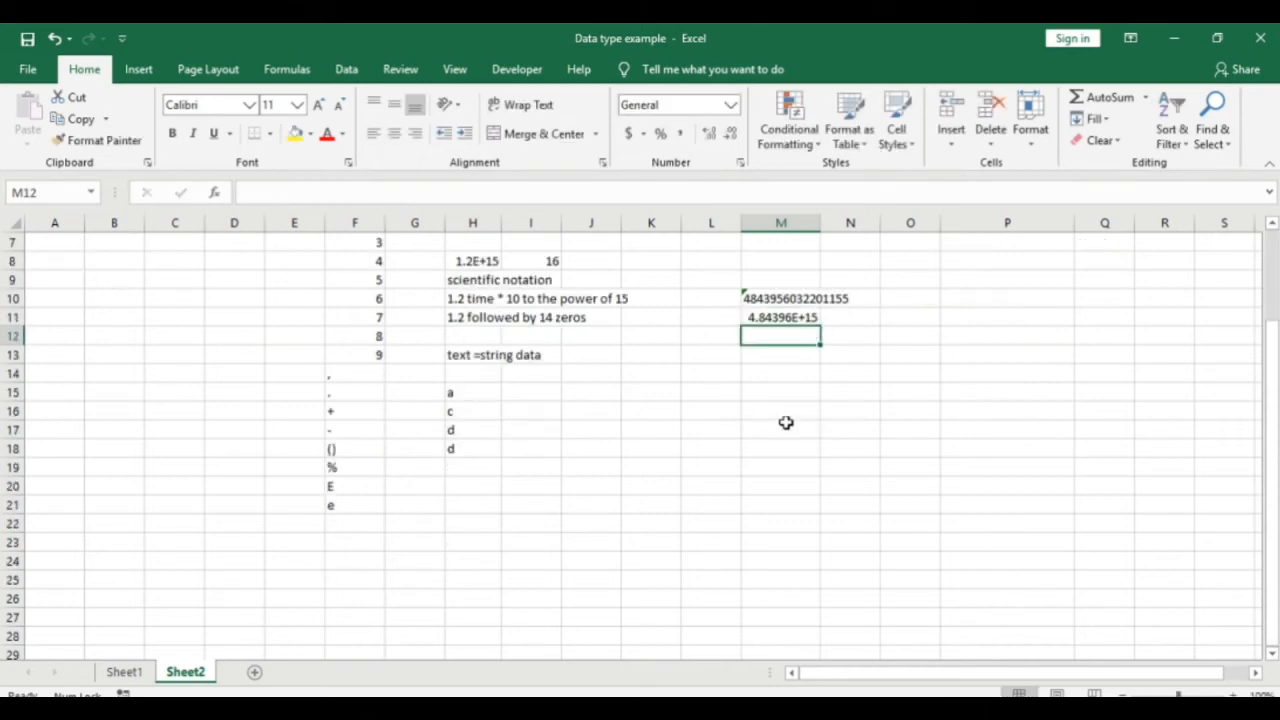
Step: Enter '9 in M14 and '25 in M15 so both are stored as text
text(')
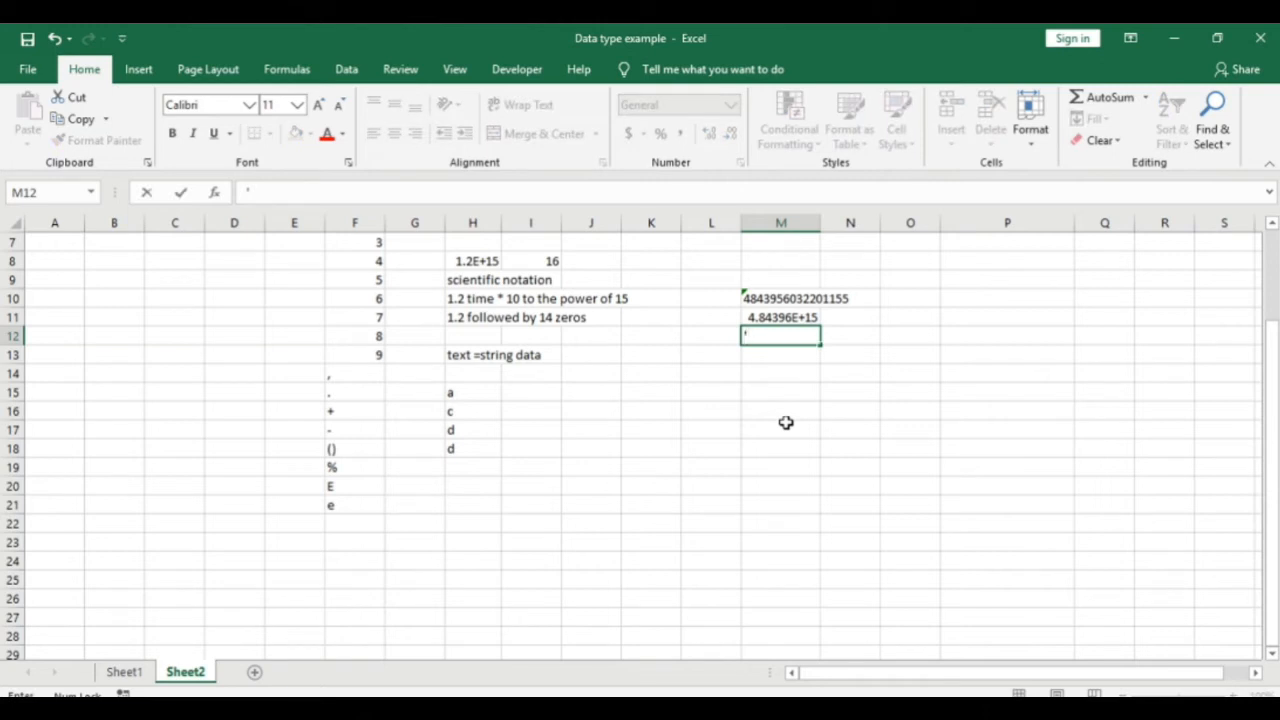
key(Return)
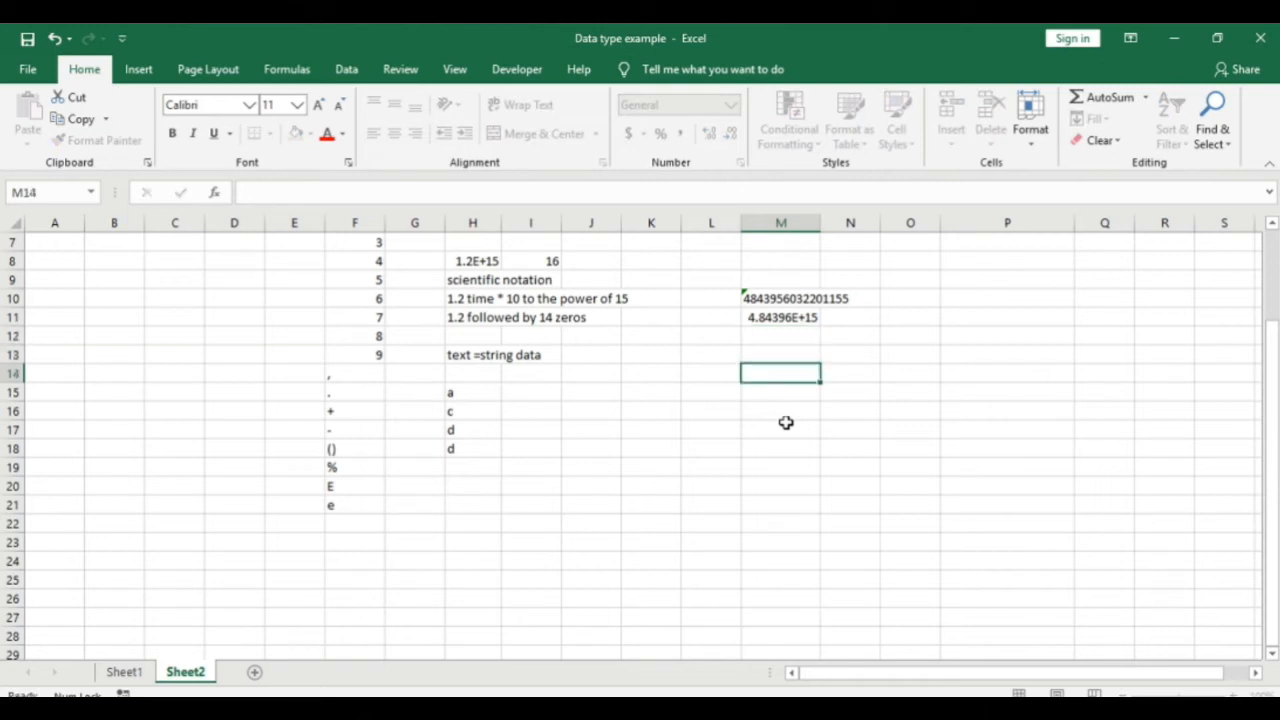
key(Return)
text(')
text(9)
key(Return)
text('25)
key(Return)
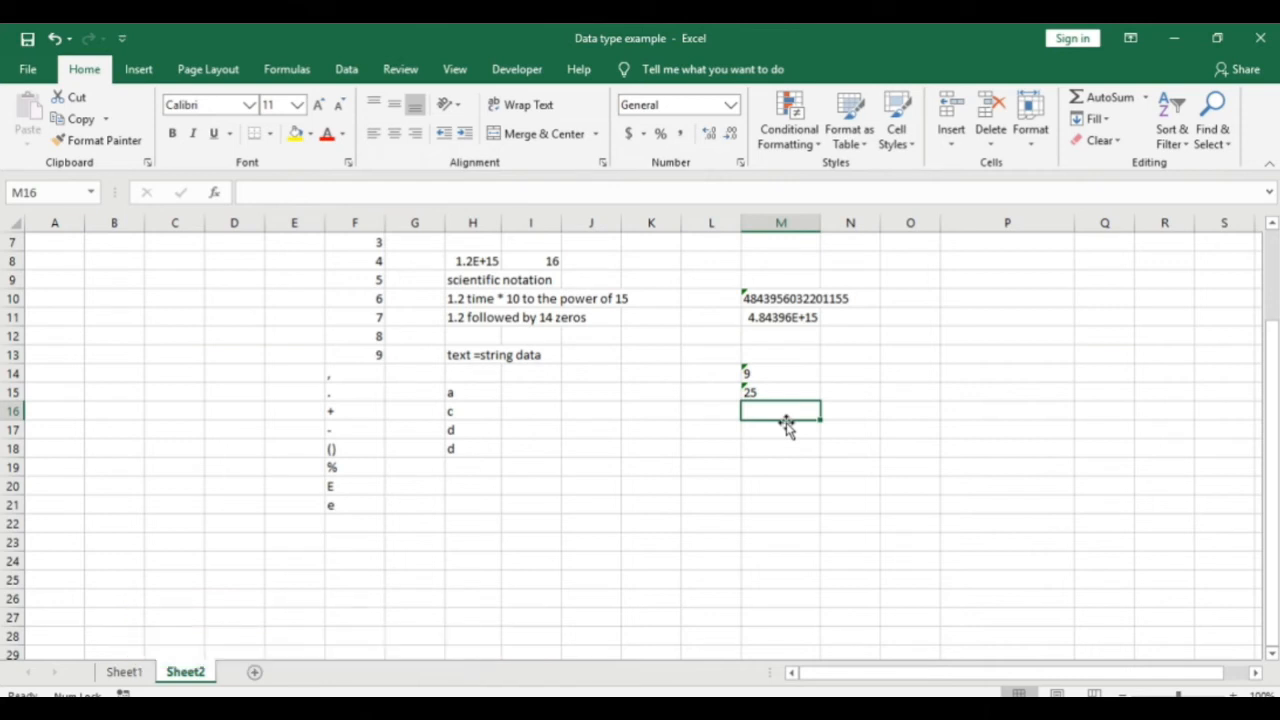
key(Down)
key(Down)
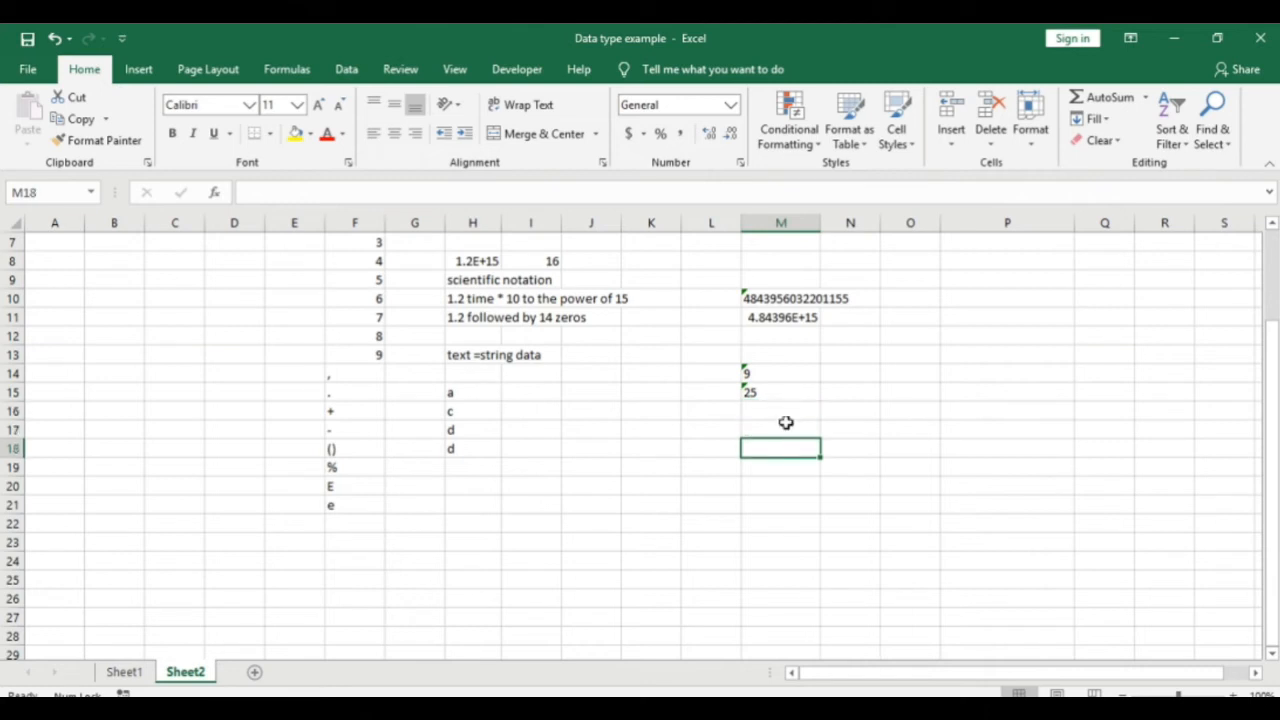
Step: Enter the date 05-08-2020 in M18 and 5aug 2020 in M19, which displays as 05-Aug-20
text(05-08-2020)
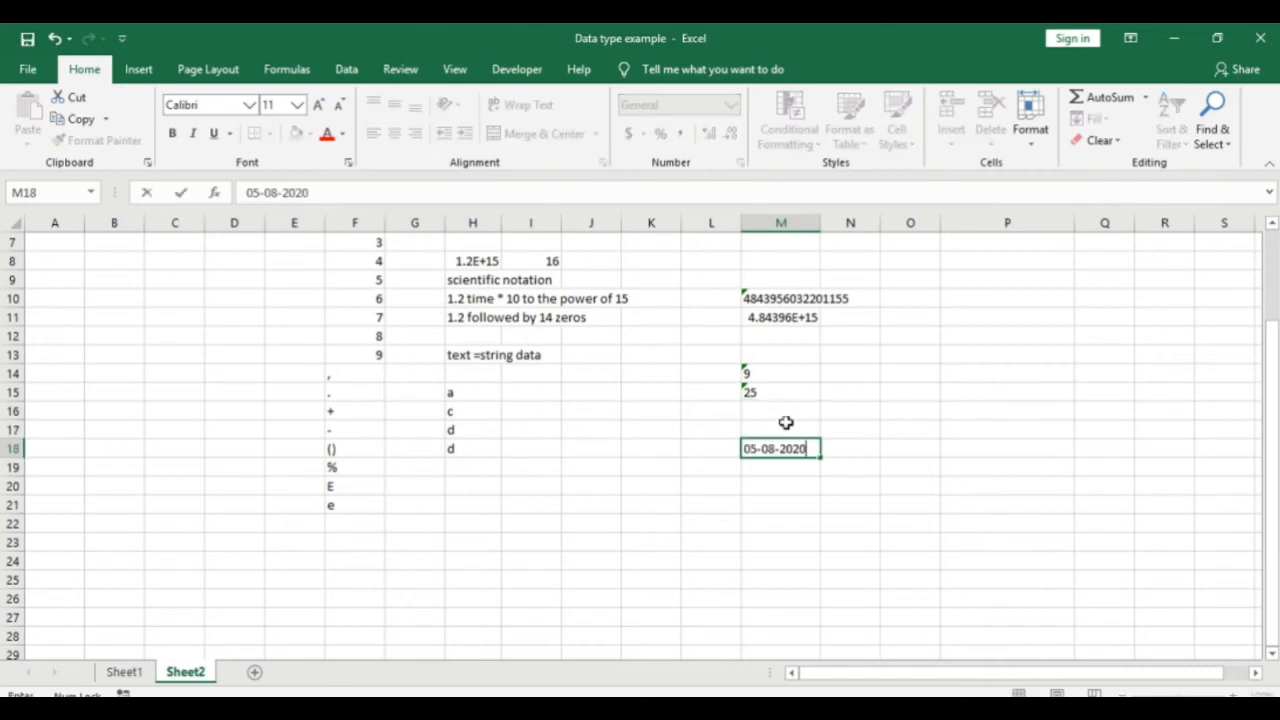
key(Return)
key(Up)
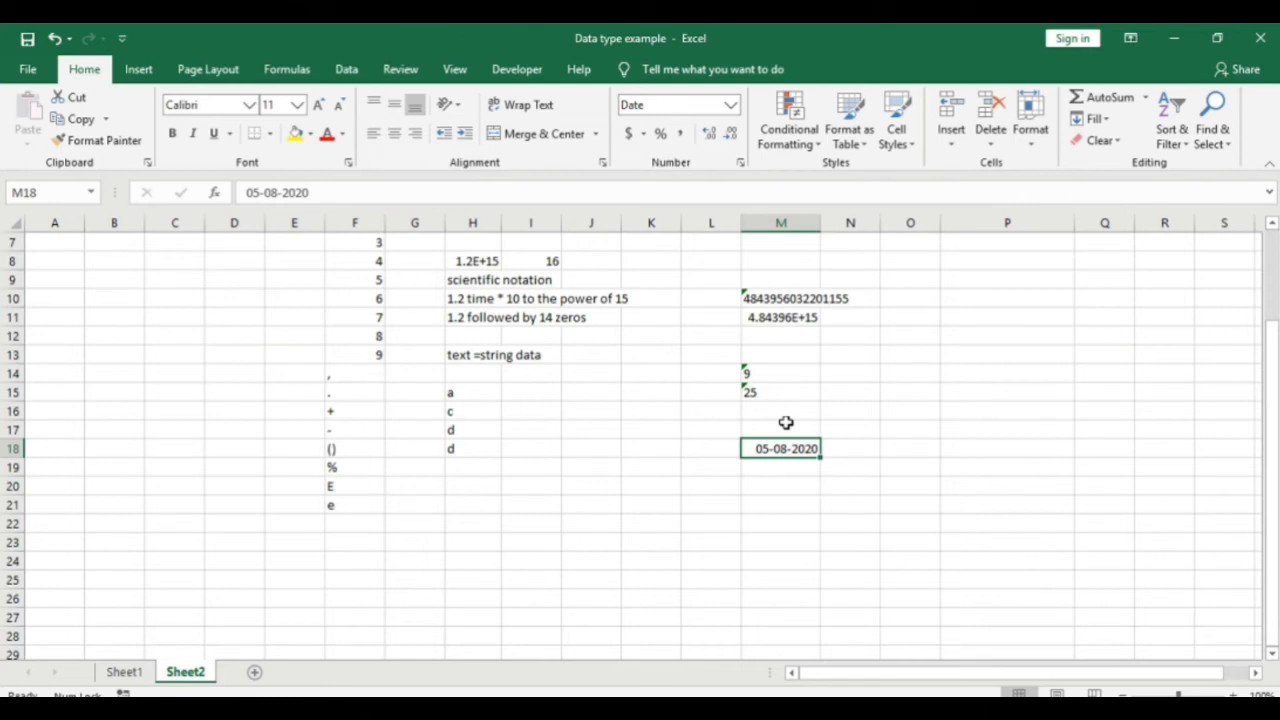
key(Return)
text(5aug)
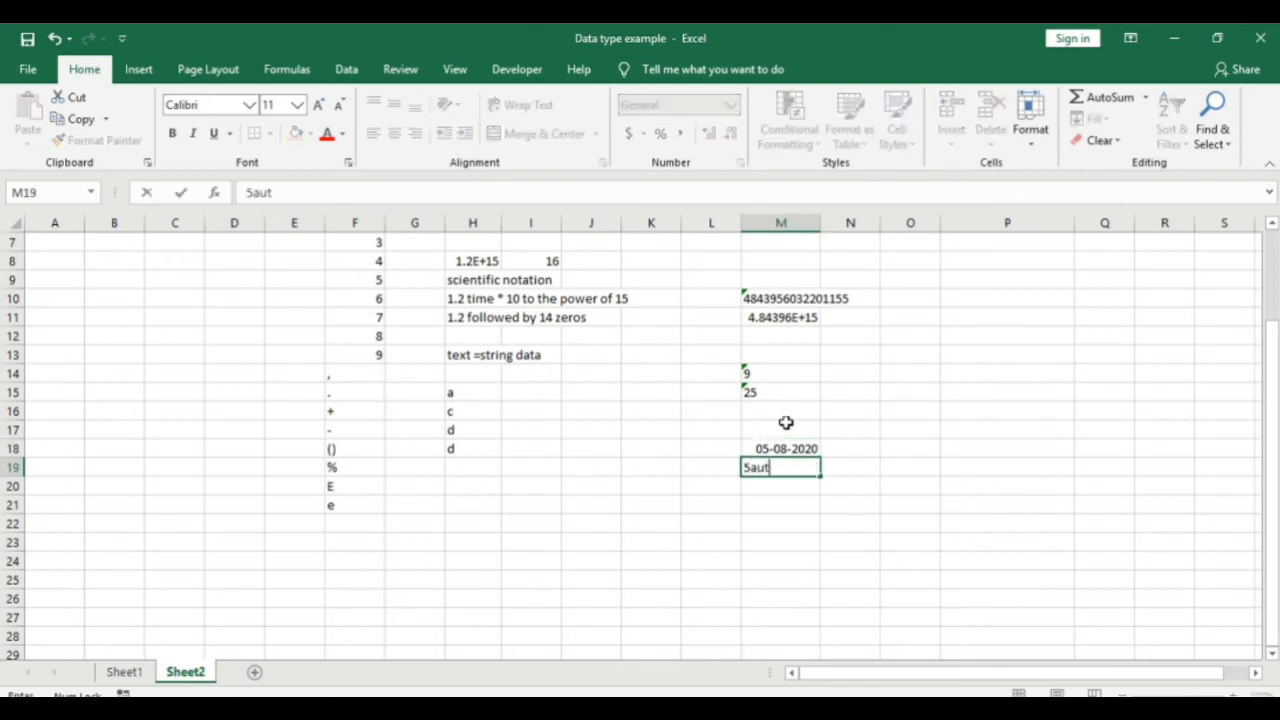
text( 2020)
key(Return)
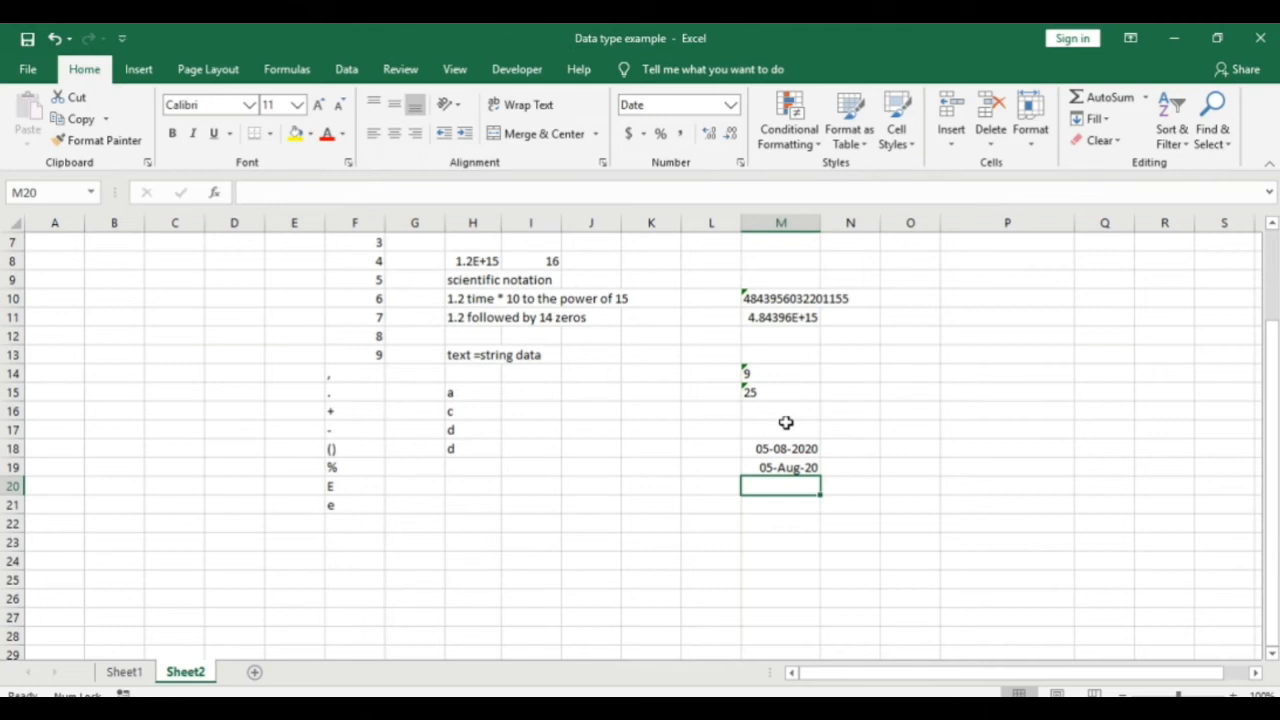
key(Up)
click(787, 508)
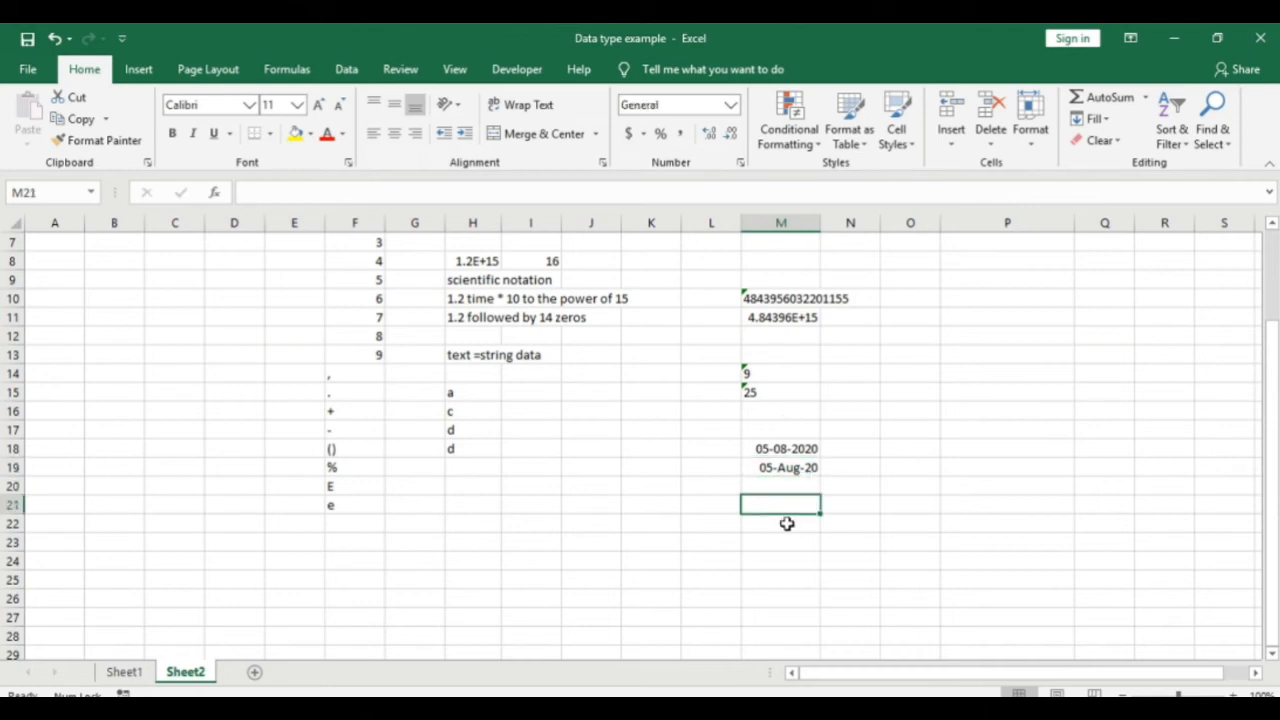
Step: Enter aug 5 2020 in M21, then add a comma after 5 so it becomes a date
text(aug)
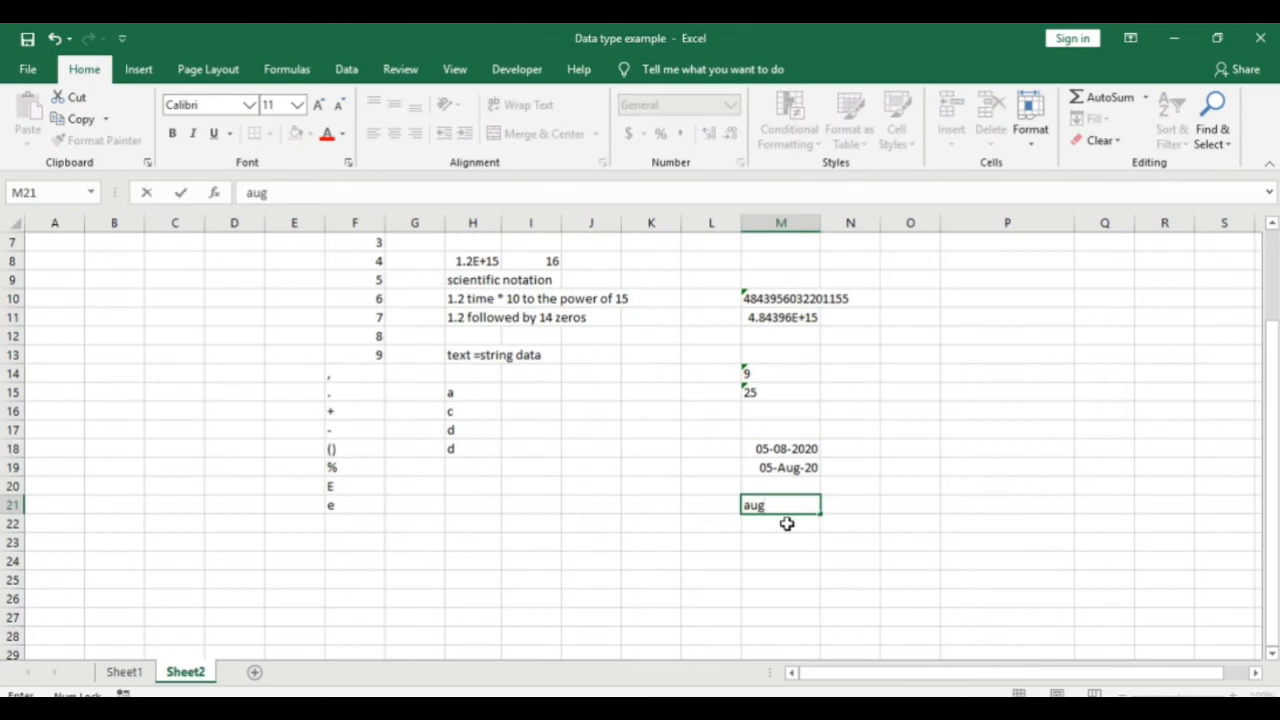
key(BackSpace)
key(BackSpace)
text(5 2020)
key(ctrl+Return)
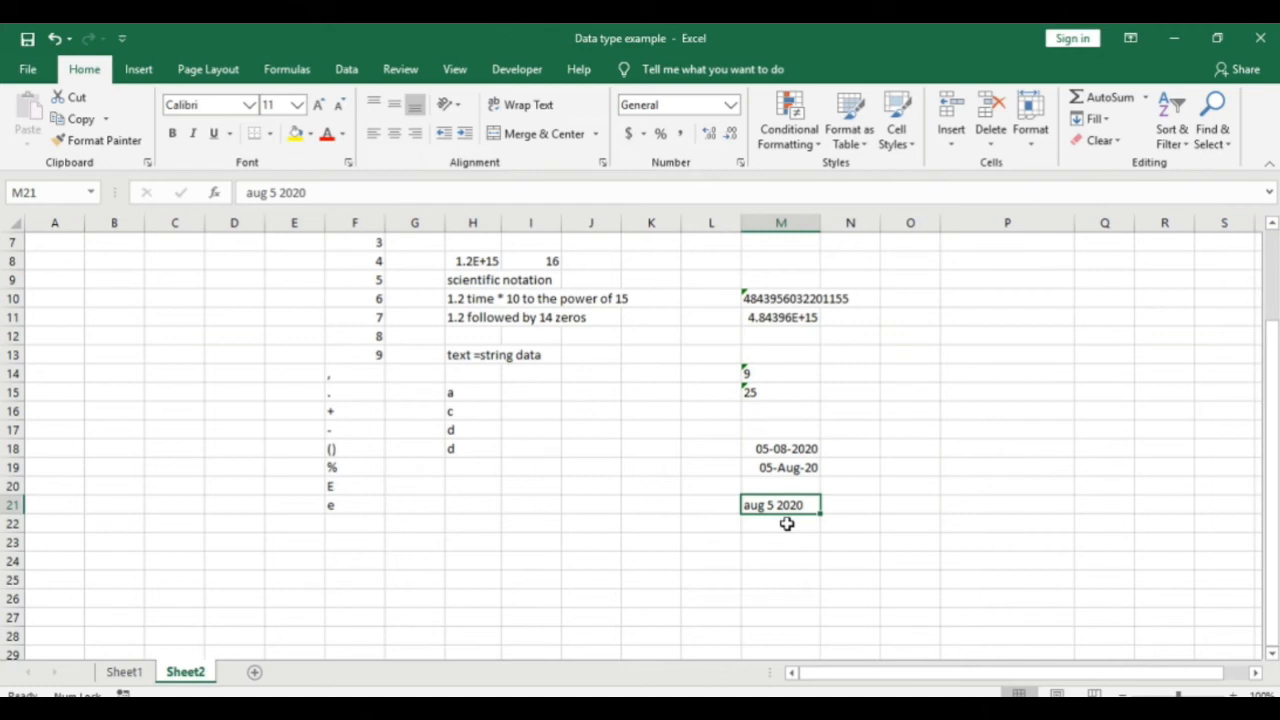
key(F2)
key(Left)
key(Left)
key(Left)
key(Left)
key(Left)
text(,)
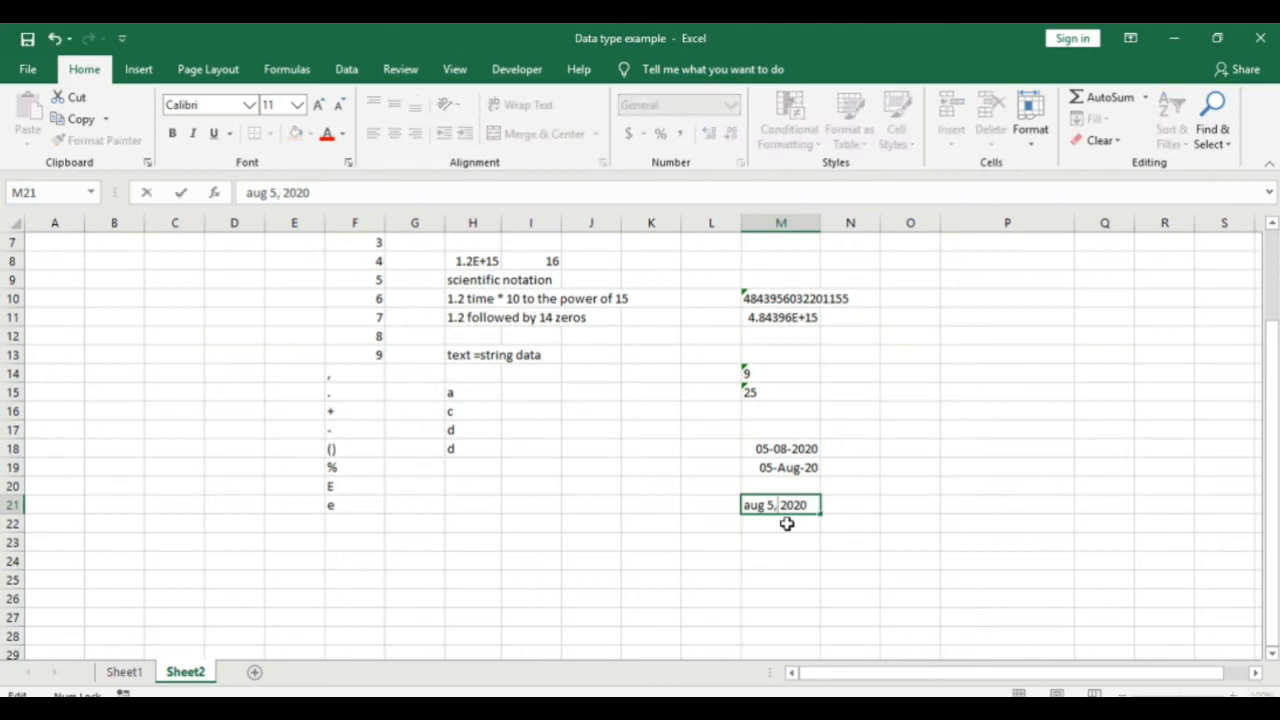
key(Return)
key(Up)
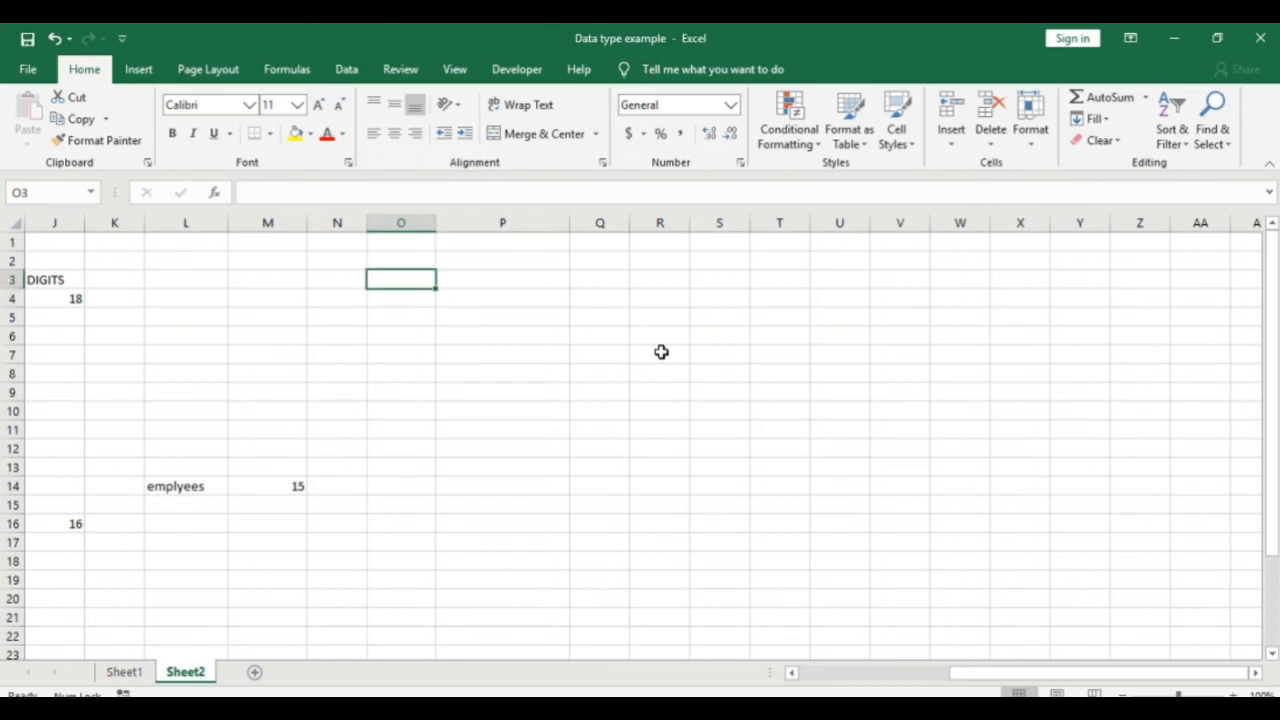
Step: Enter the time 11:55 AM in P3, correcting the mistyped 11:55sm entry
key(Right)
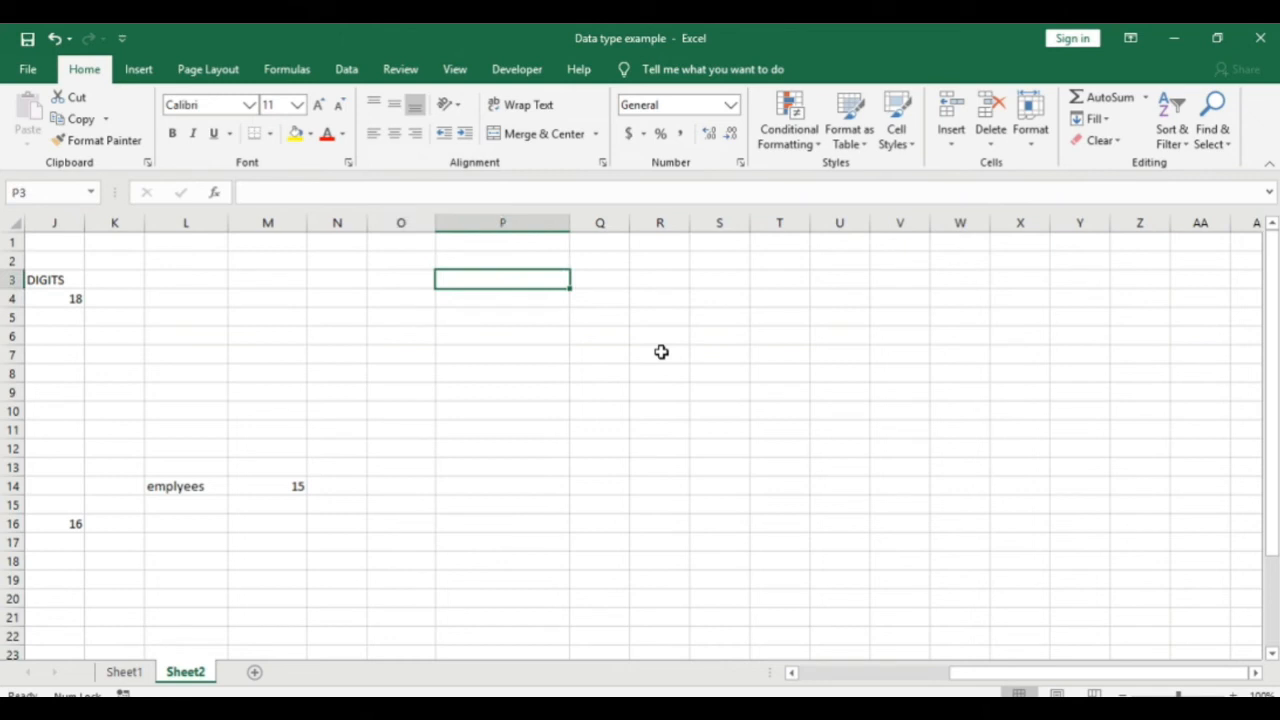
text(11)
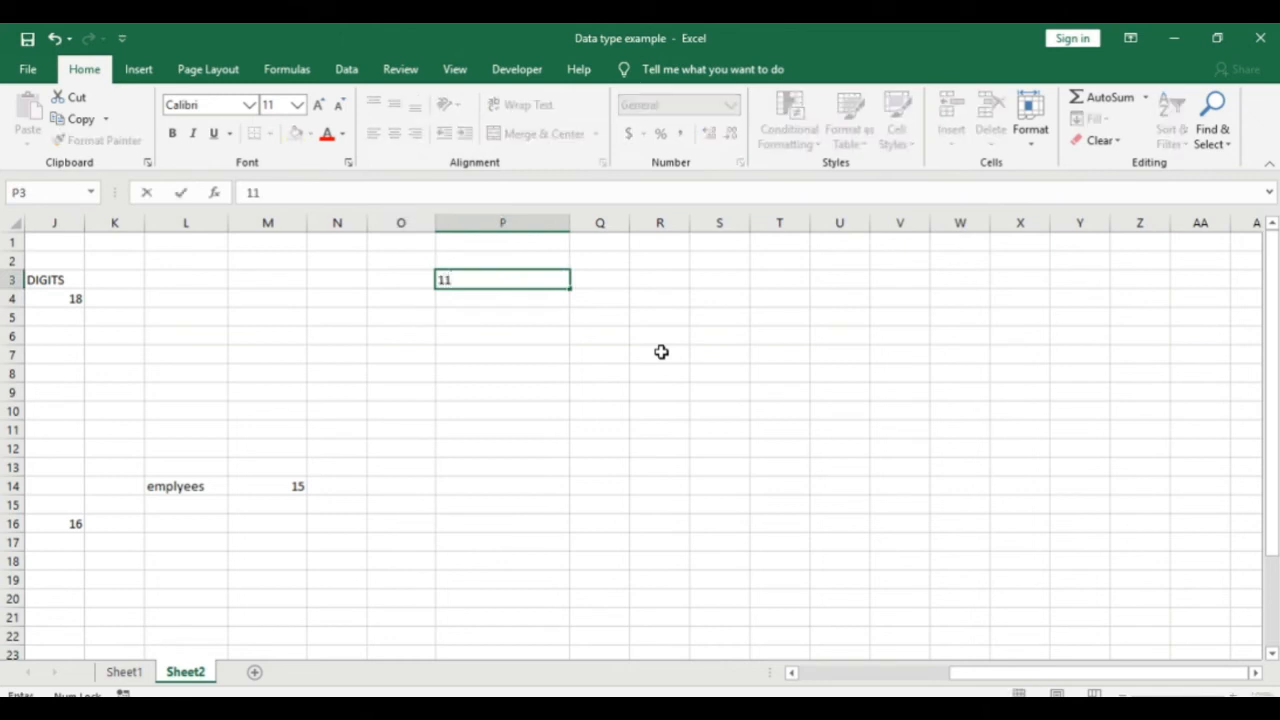
text(:55sm)
key(BackSpace)
key(BackSpace)
text(am)
key(Return)
key(Up)
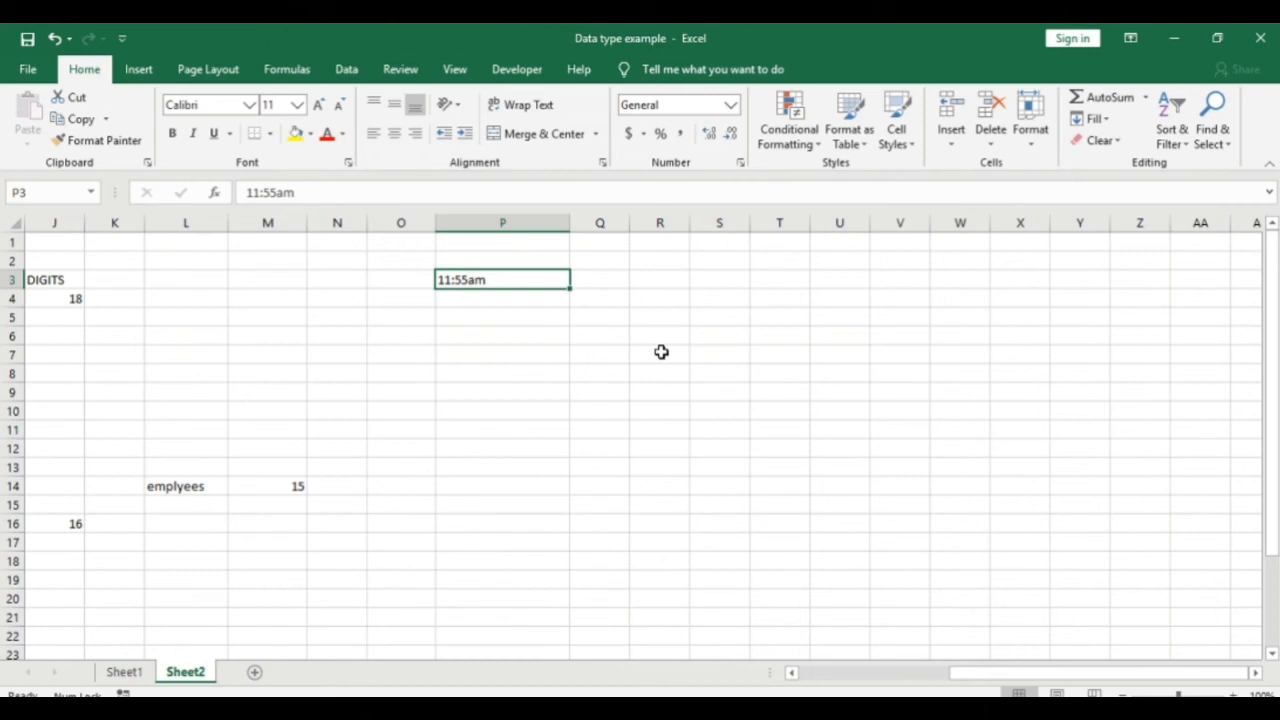
key(F2)
key(Left)
key(Left)
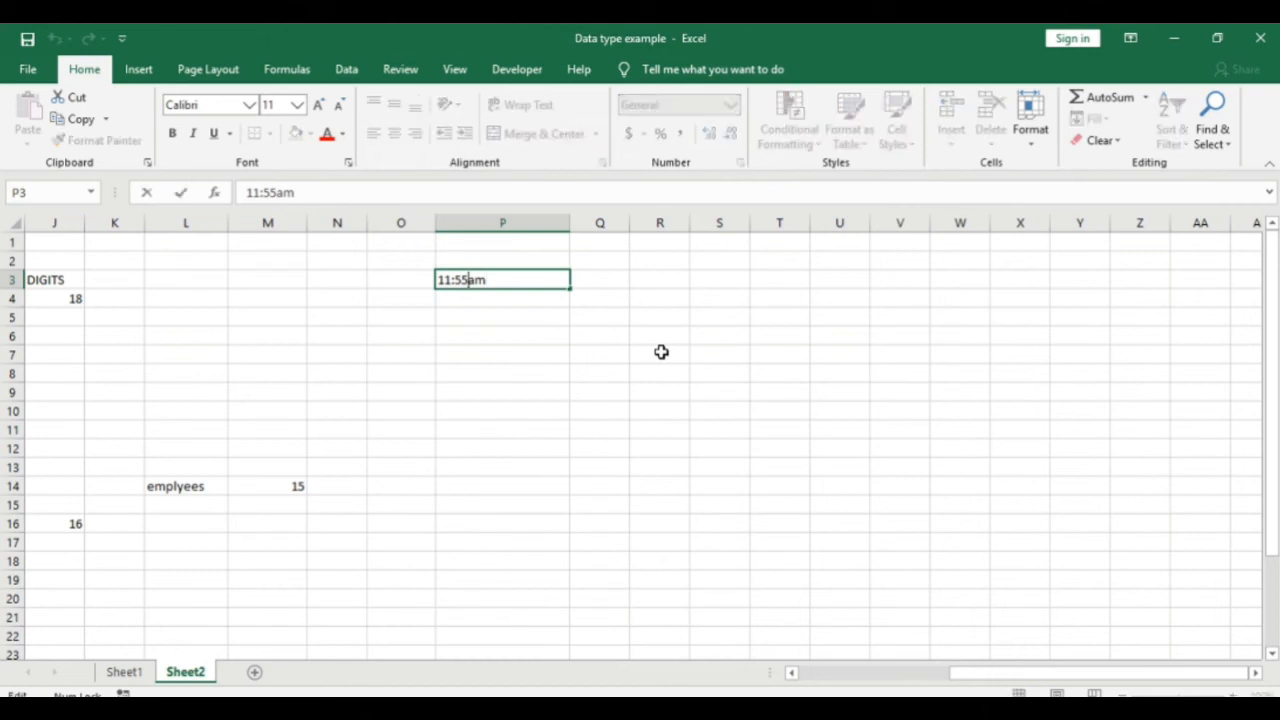
key(Return)
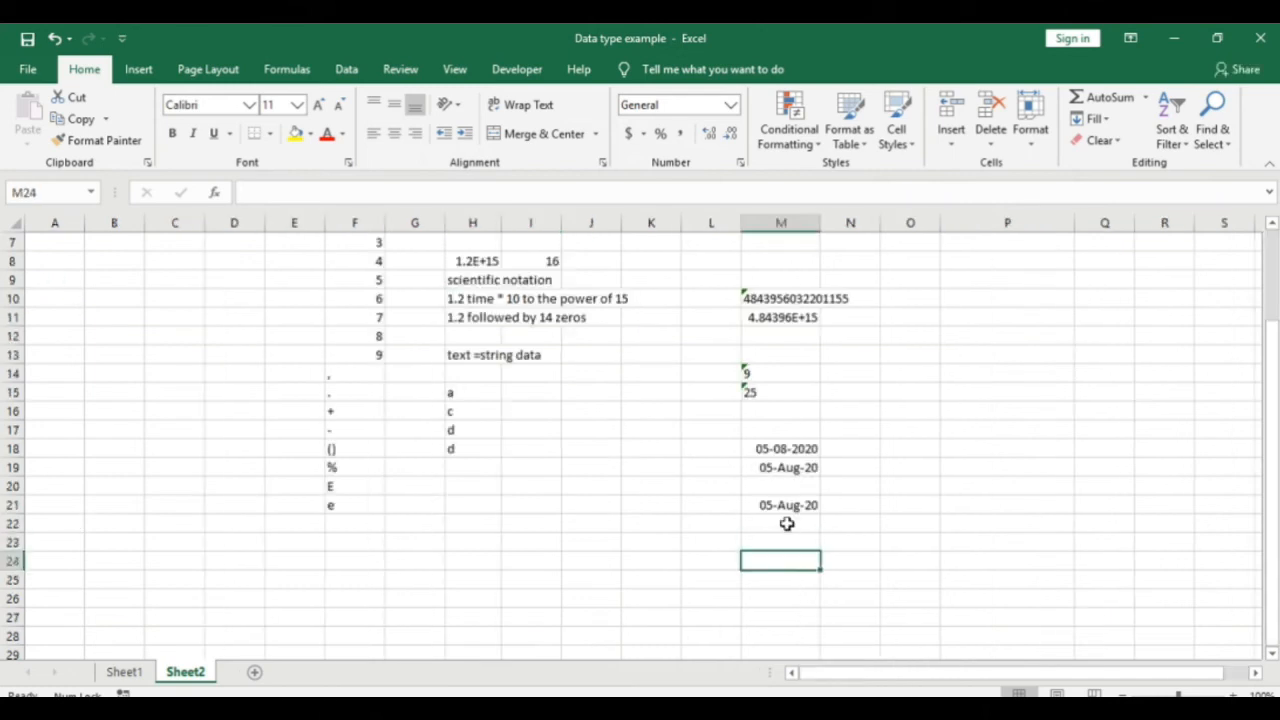
click(782, 542)
click(784, 523)
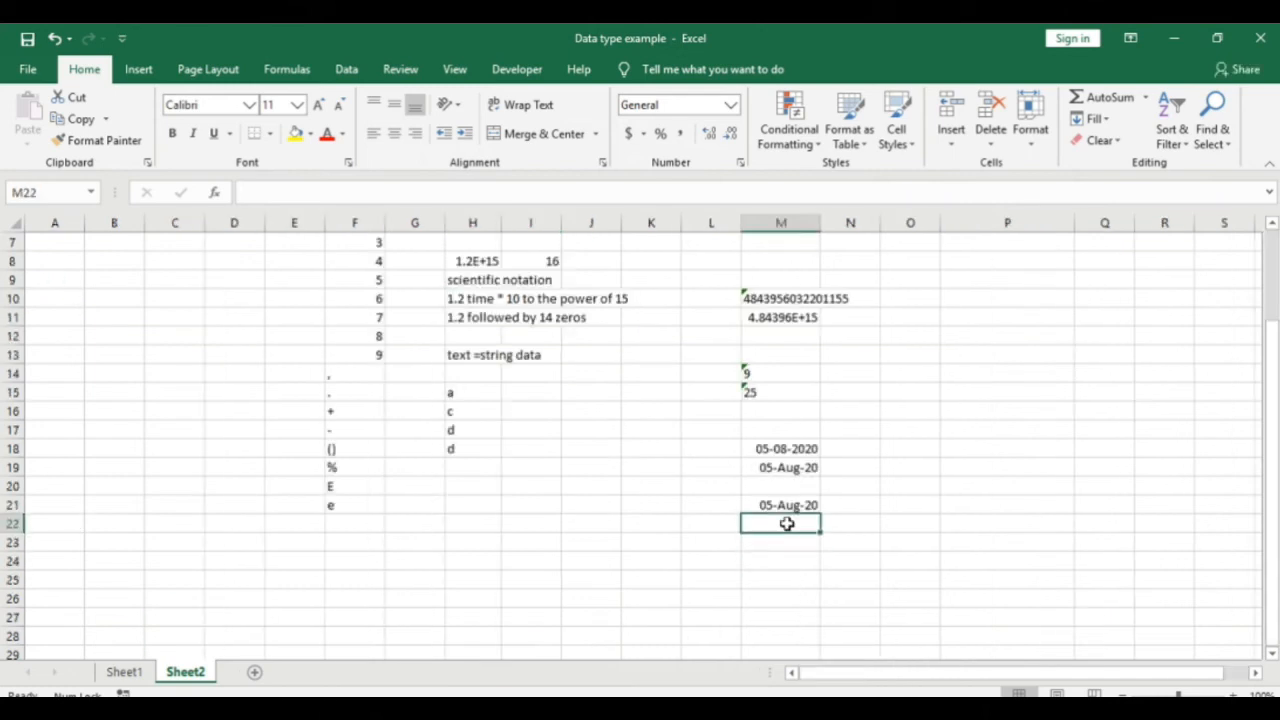
Step: Switch to Sheet1 and step through the calculator's purchase amount, down payment and loan amount cells
click(1040, 411)
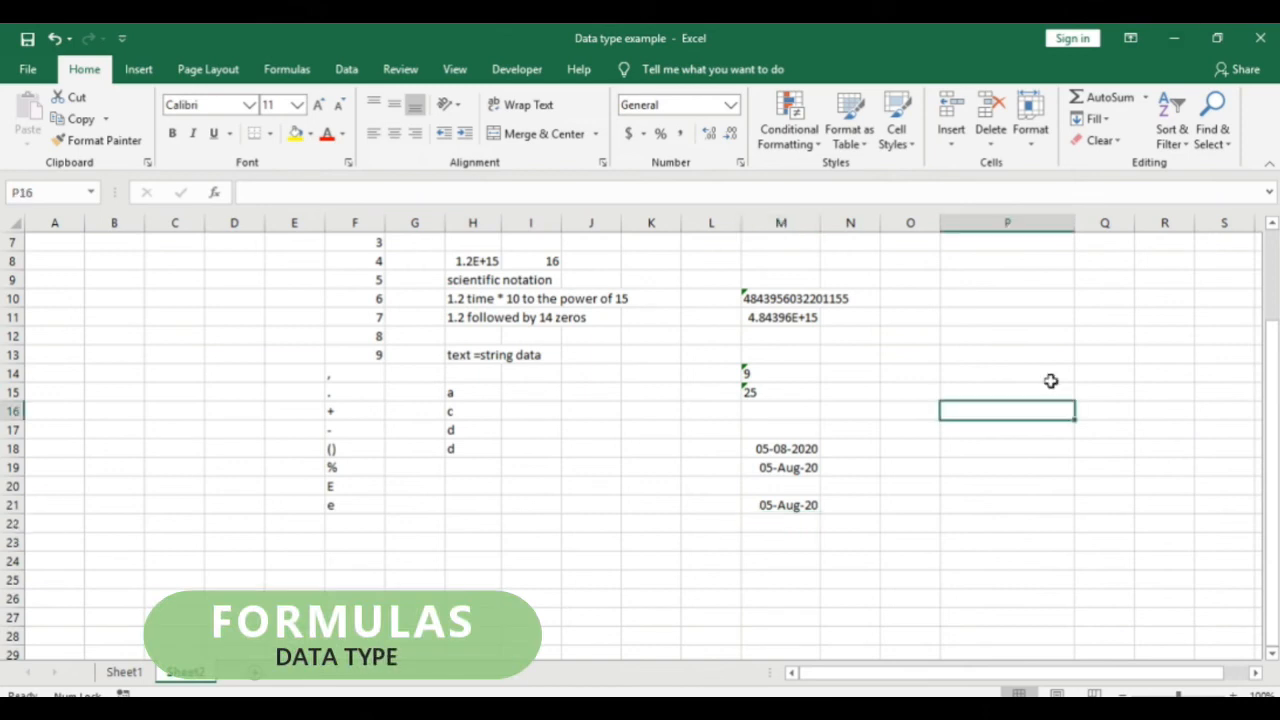
click(121, 674)
key(Down)
key(Down)
key(Down)
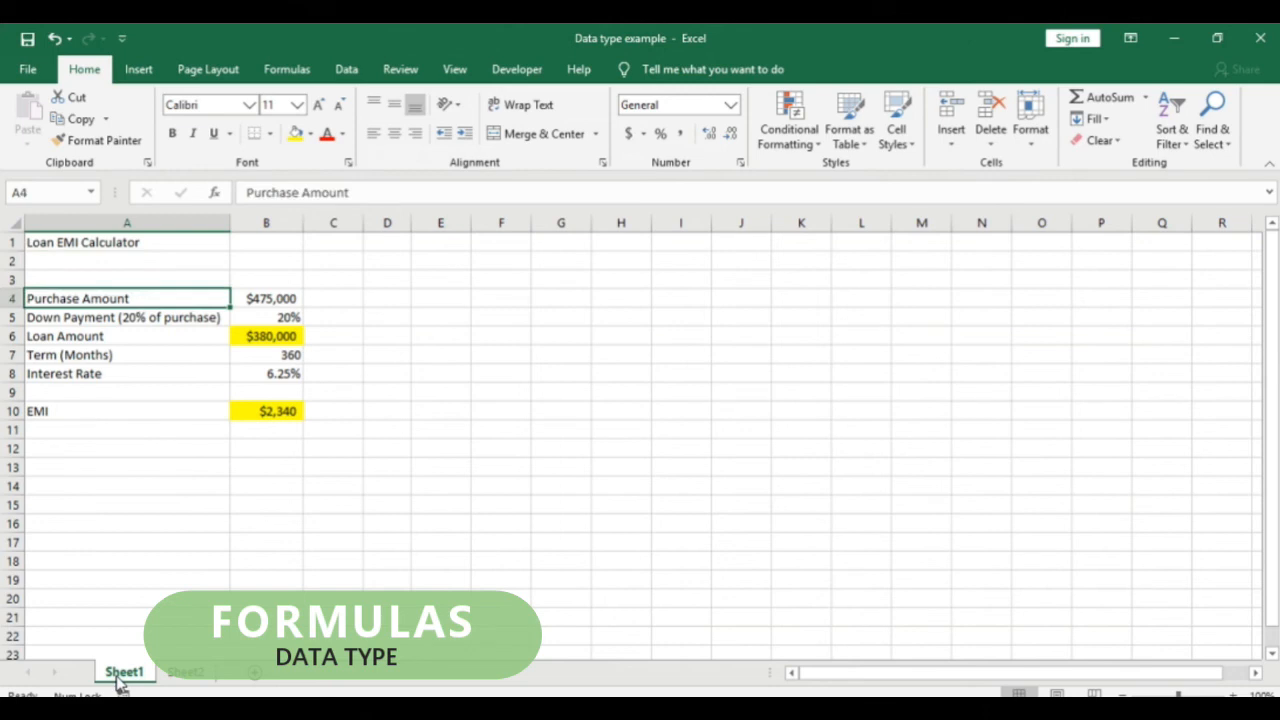
key(Right)
key(Down)
key(Down)
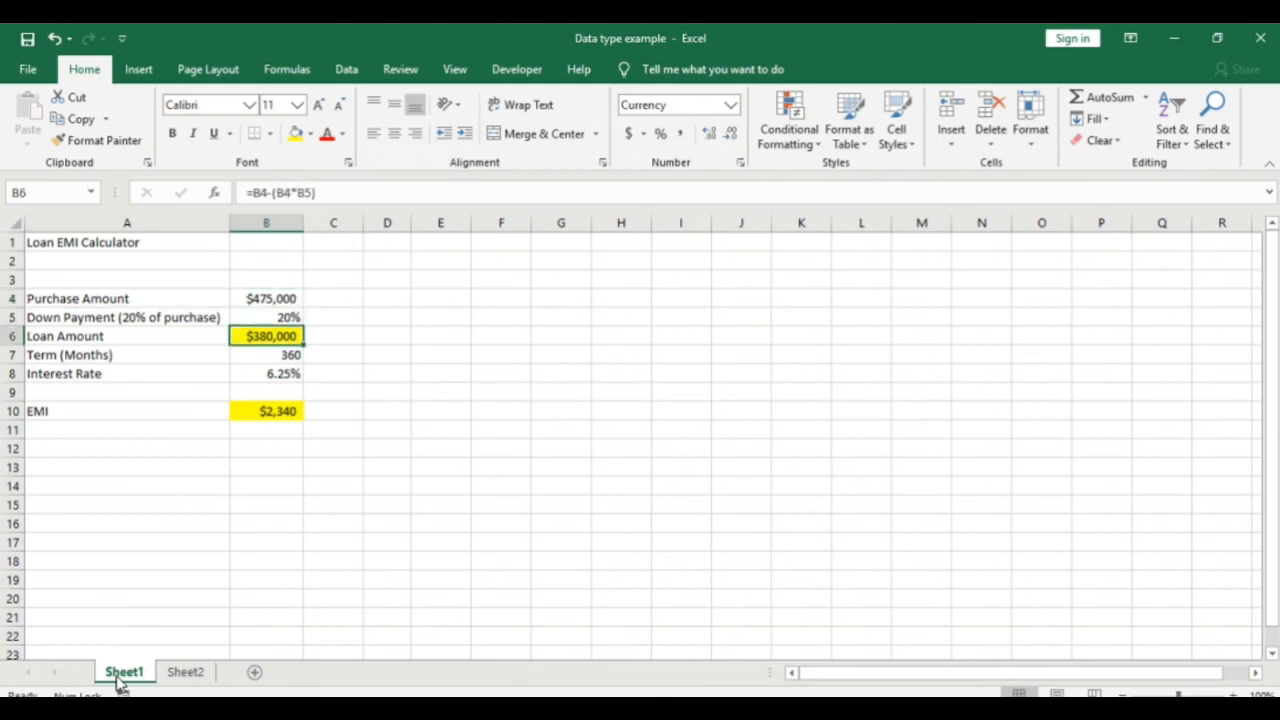
key(Up)
key(Up)
key(Down)
key(Down)
key(Up)
key(Up)
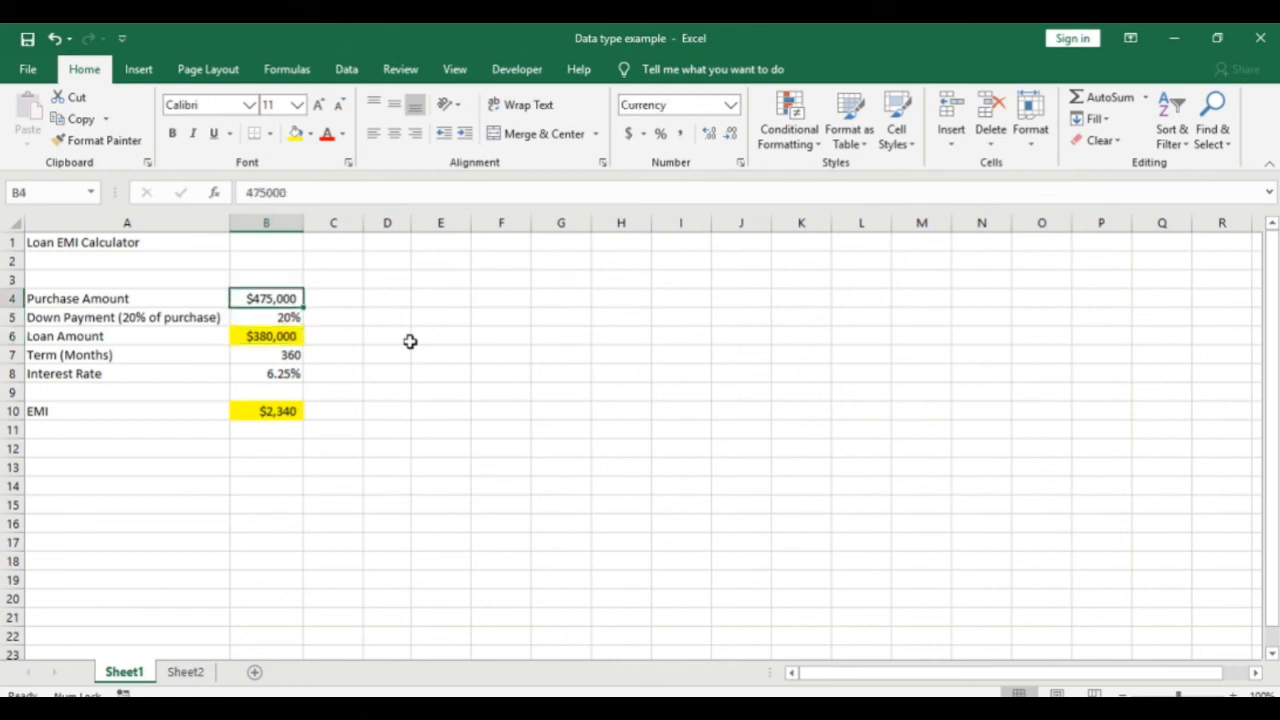
Step: Change the purchase amount in B4 from 475000 to 575000
key(F2)
key(Left)
key(Left)
key(Left)
key(Left)
key(Left)
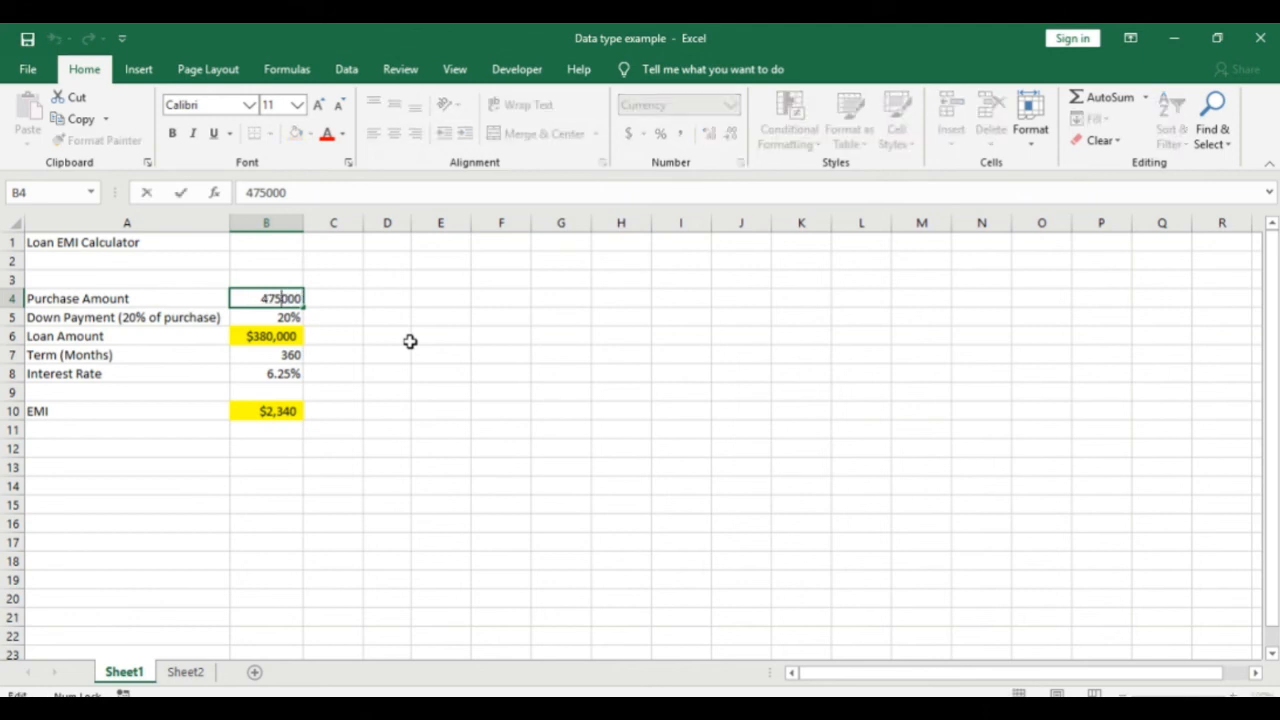
key(Left)
key(Delete)
text(5)
key(Return)
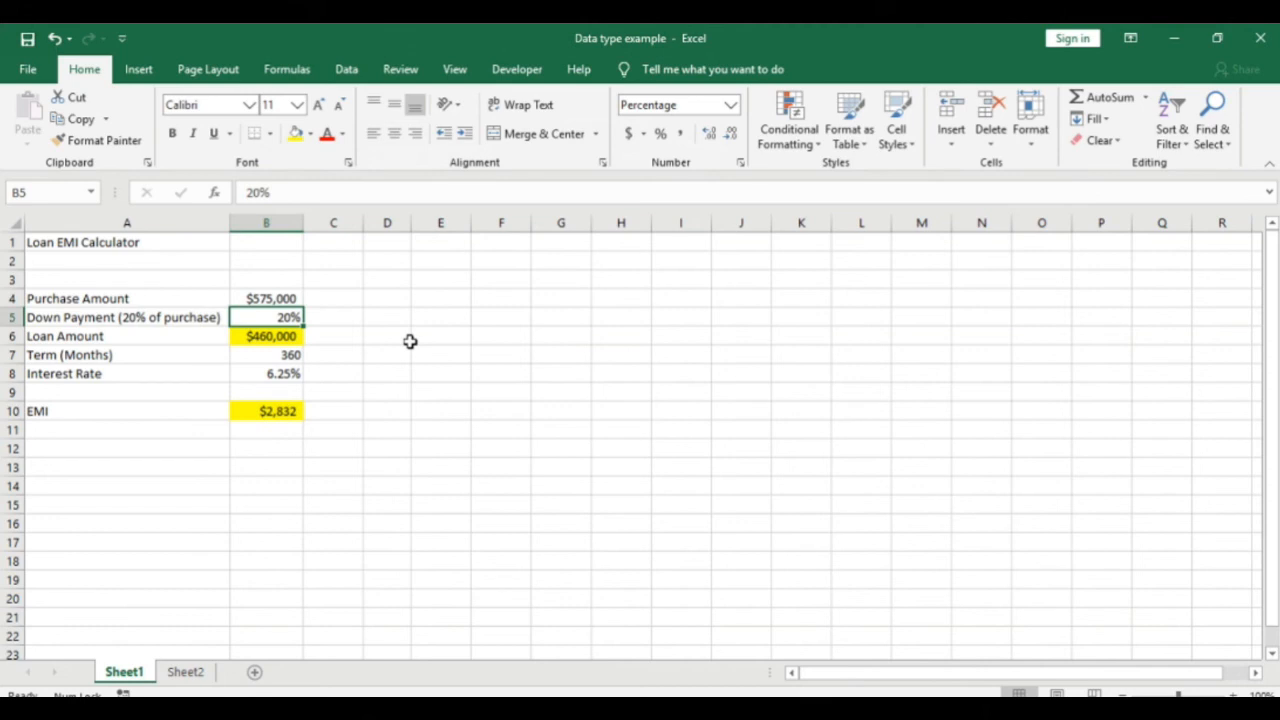
Step: Step through the calculator labels and values to check the recalculated $460,000 loan and $2,832 EMI
key(Left)
key(Up)
key(Up)
key(Up)
key(Up)
key(Down)
key(Down)
key(Down)
key(Down)
key(Down)
key(Down)
key(Down)
key(Down)
key(Down)
key(Down)
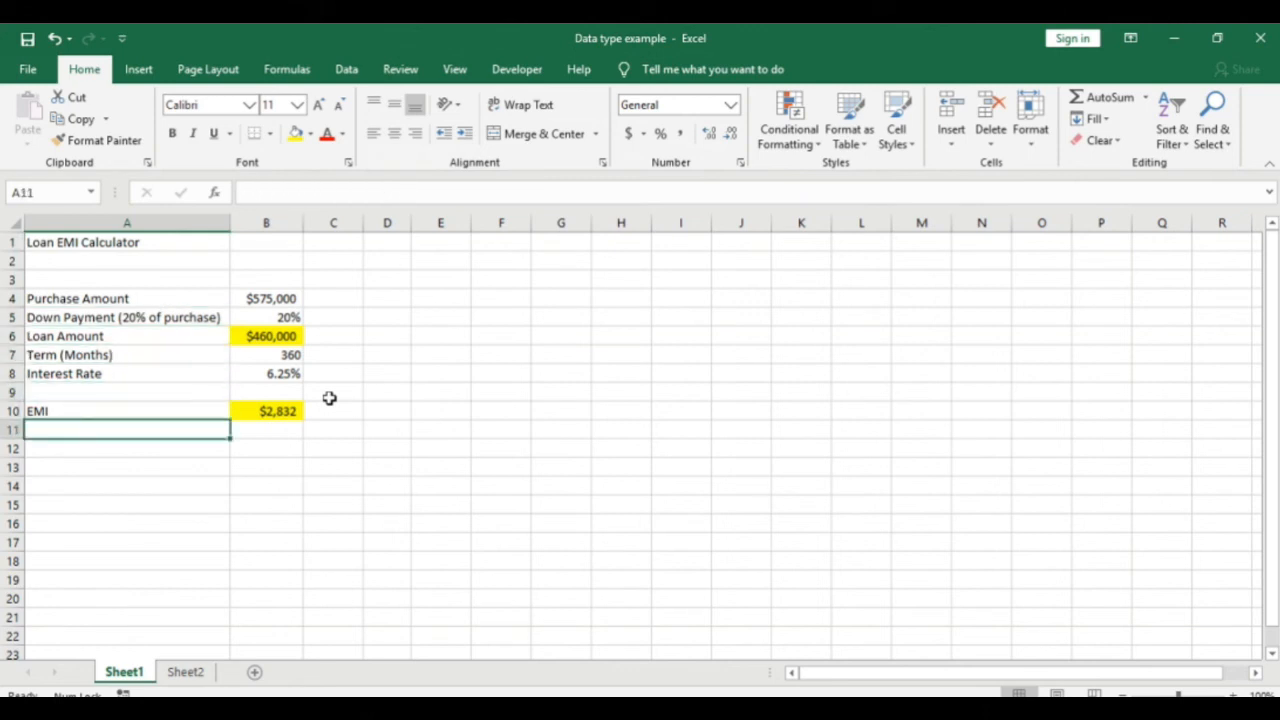
key(Up)
key(Up)
key(Up)
key(Up)
key(Up)
key(Up)
key(Up)
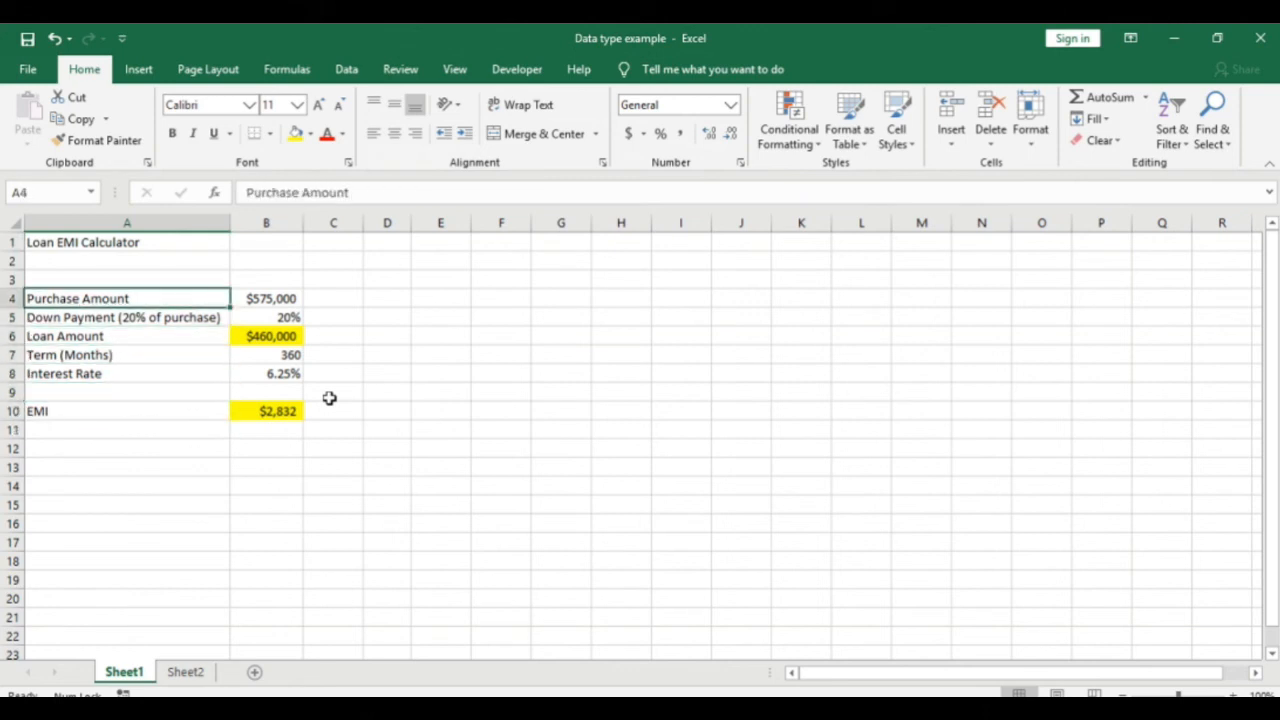
key(Right)
key(Left)
key(Right)
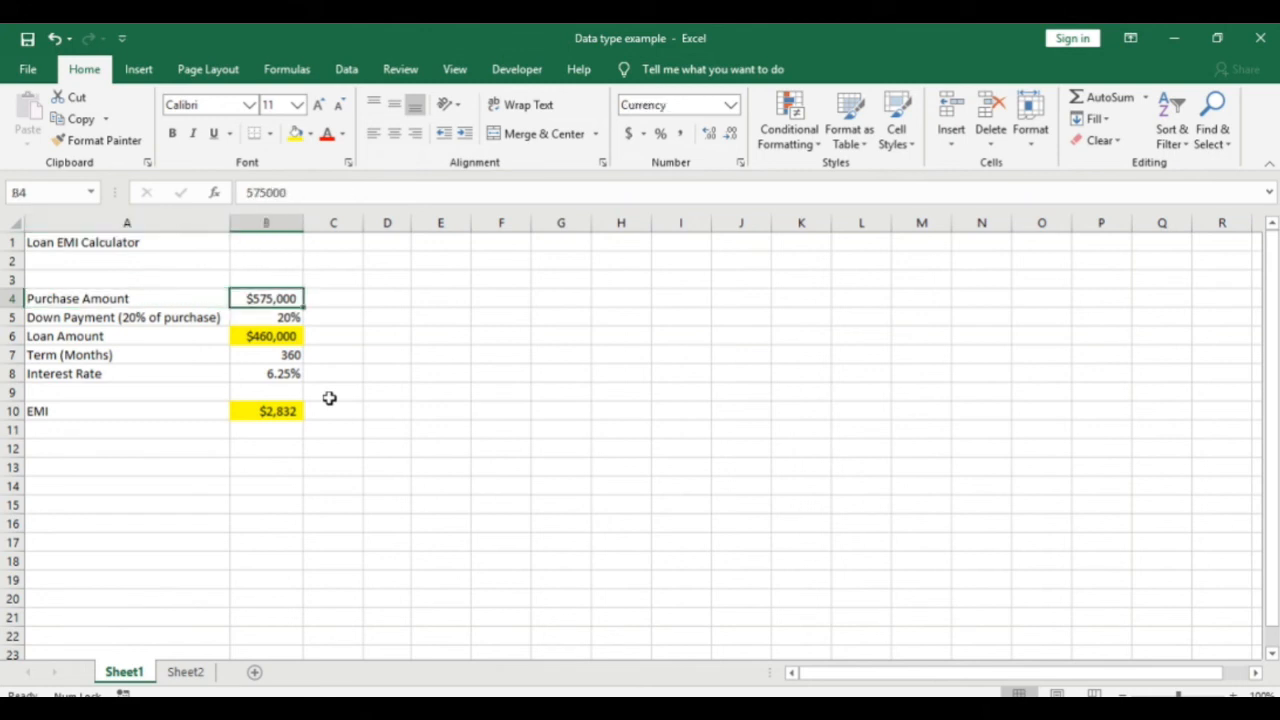
key(Left)
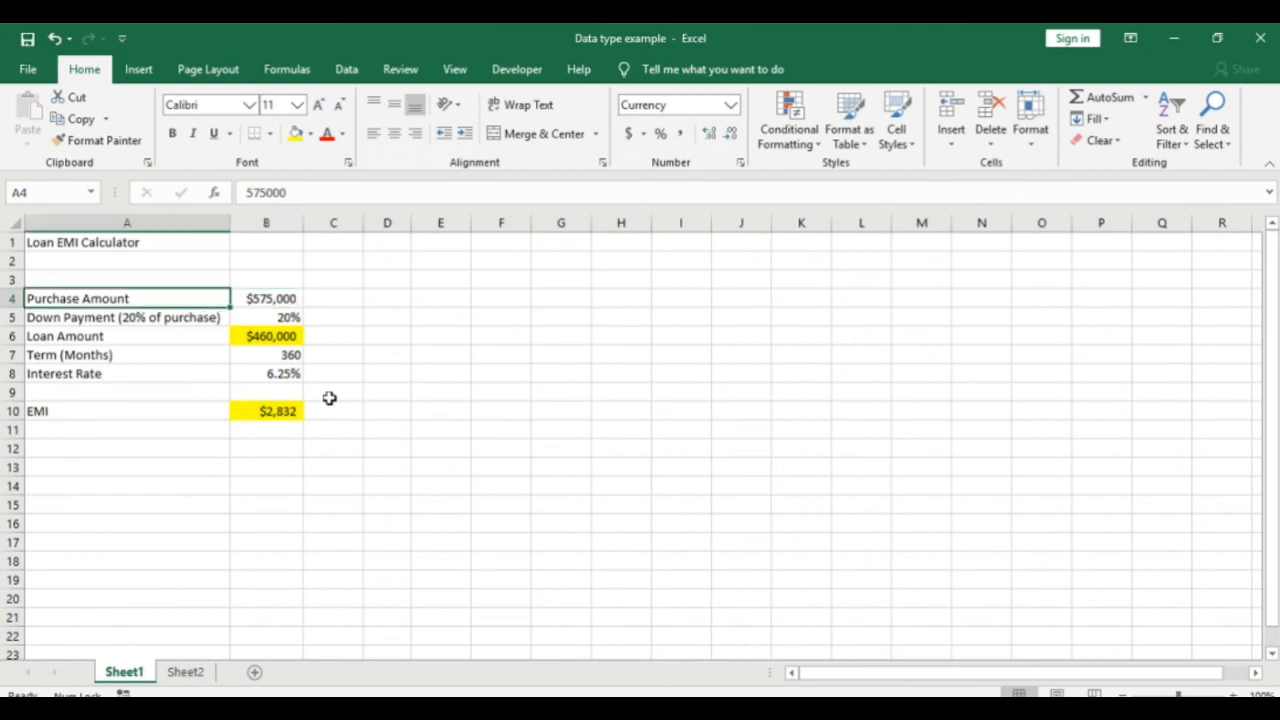
key(Down)
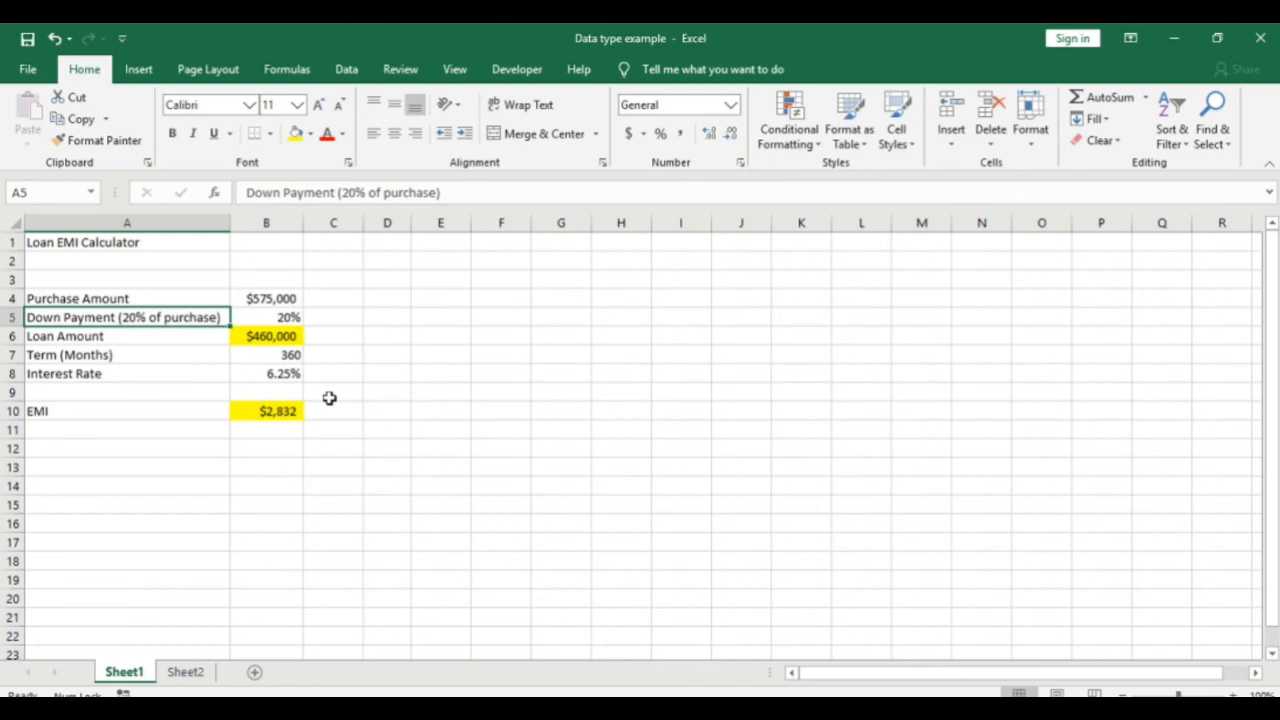
key(Right)
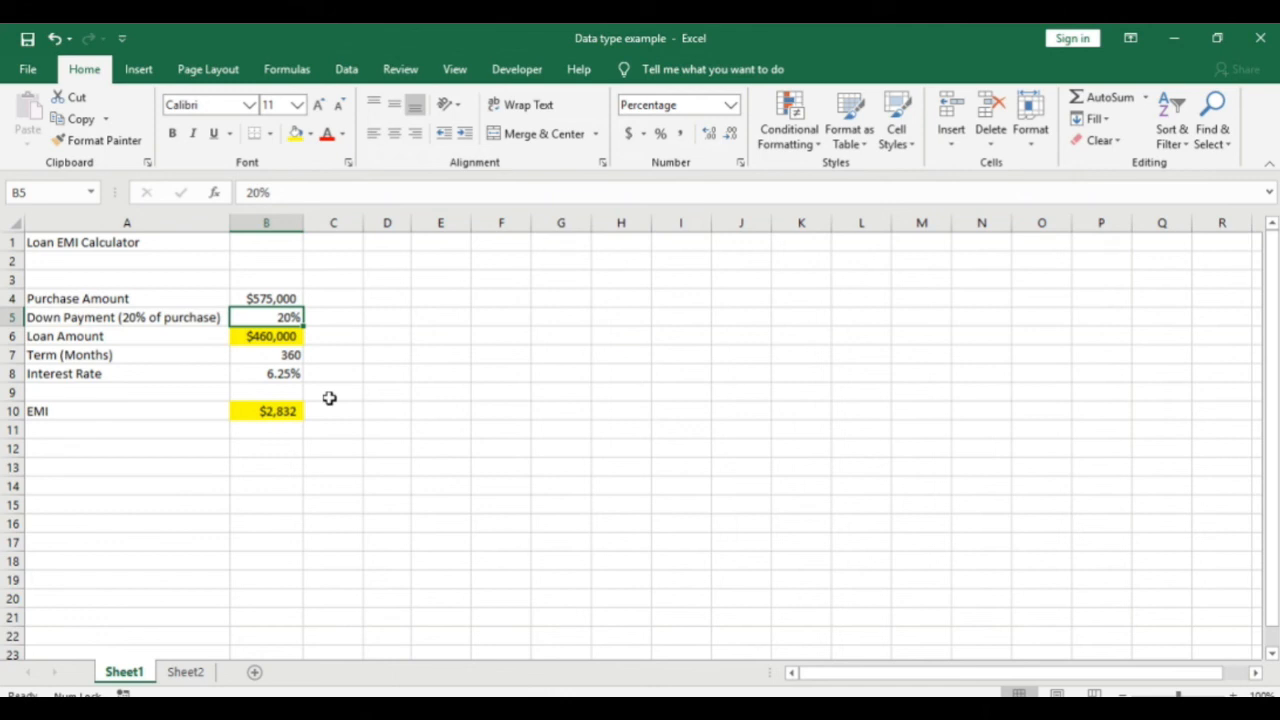
key(Down)
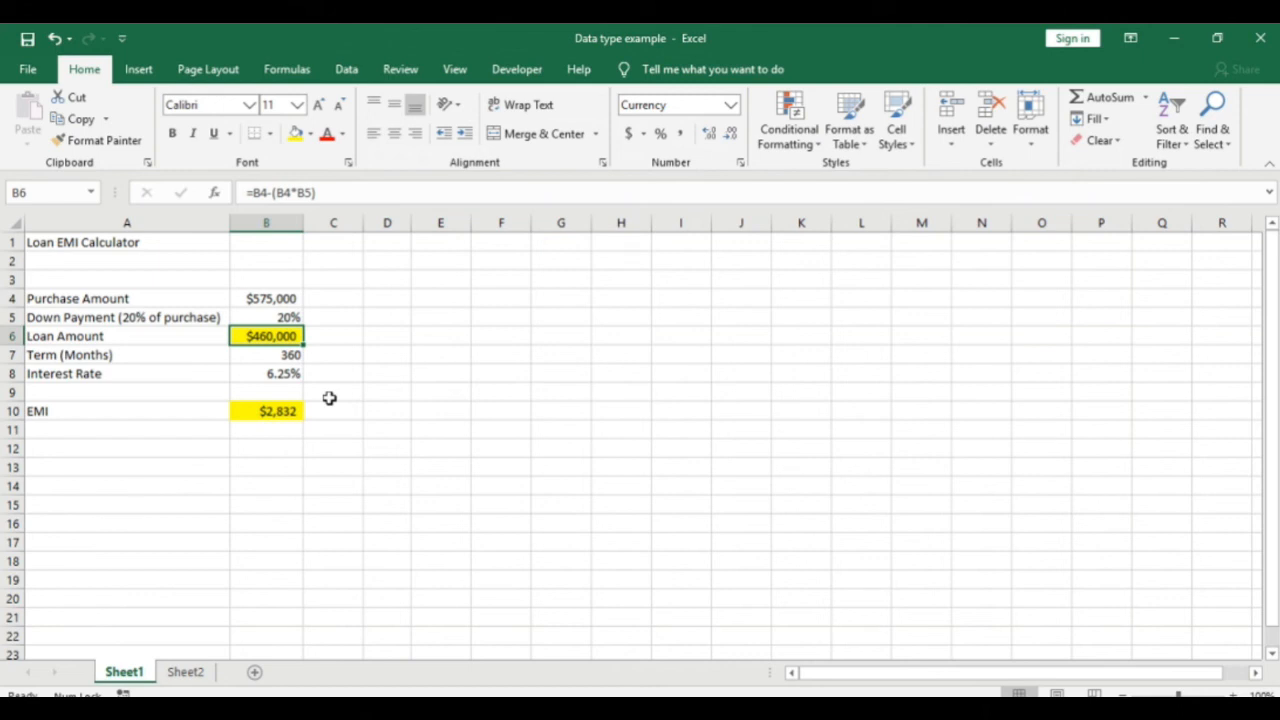
key(Left)
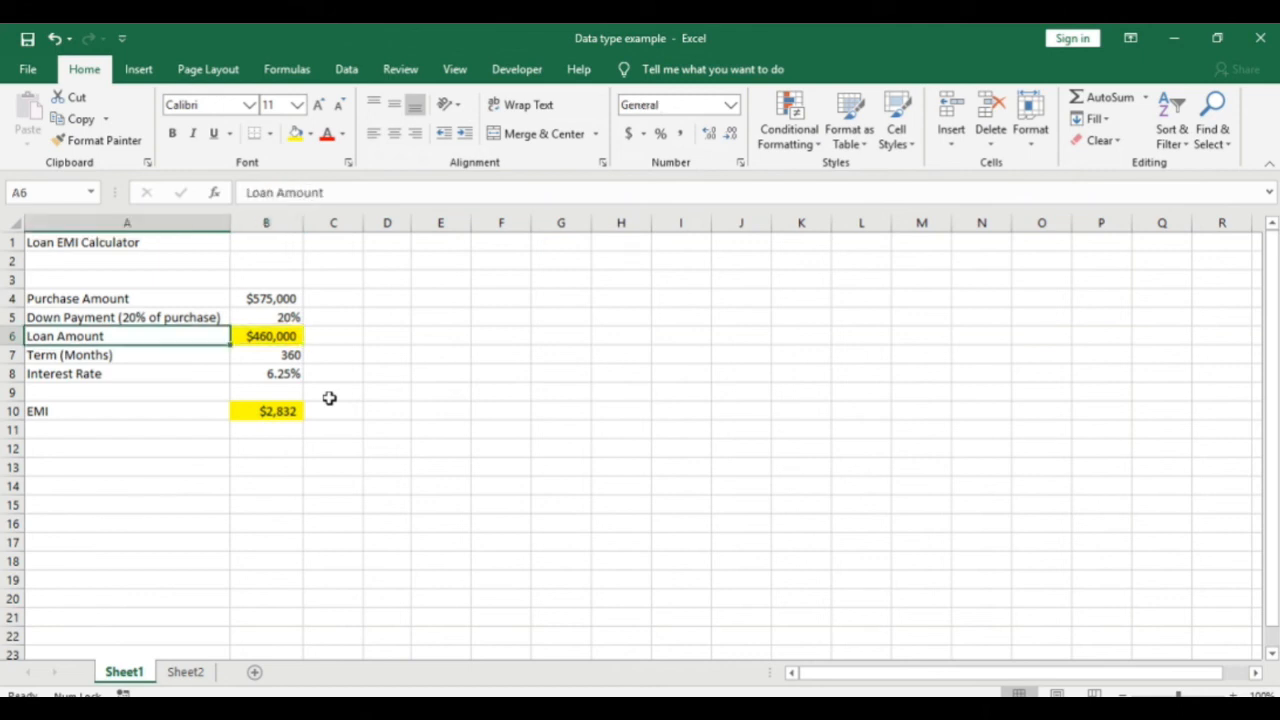
key(Down)
key(Up)
key(Up)
key(Up)
key(Up)
key(Up)
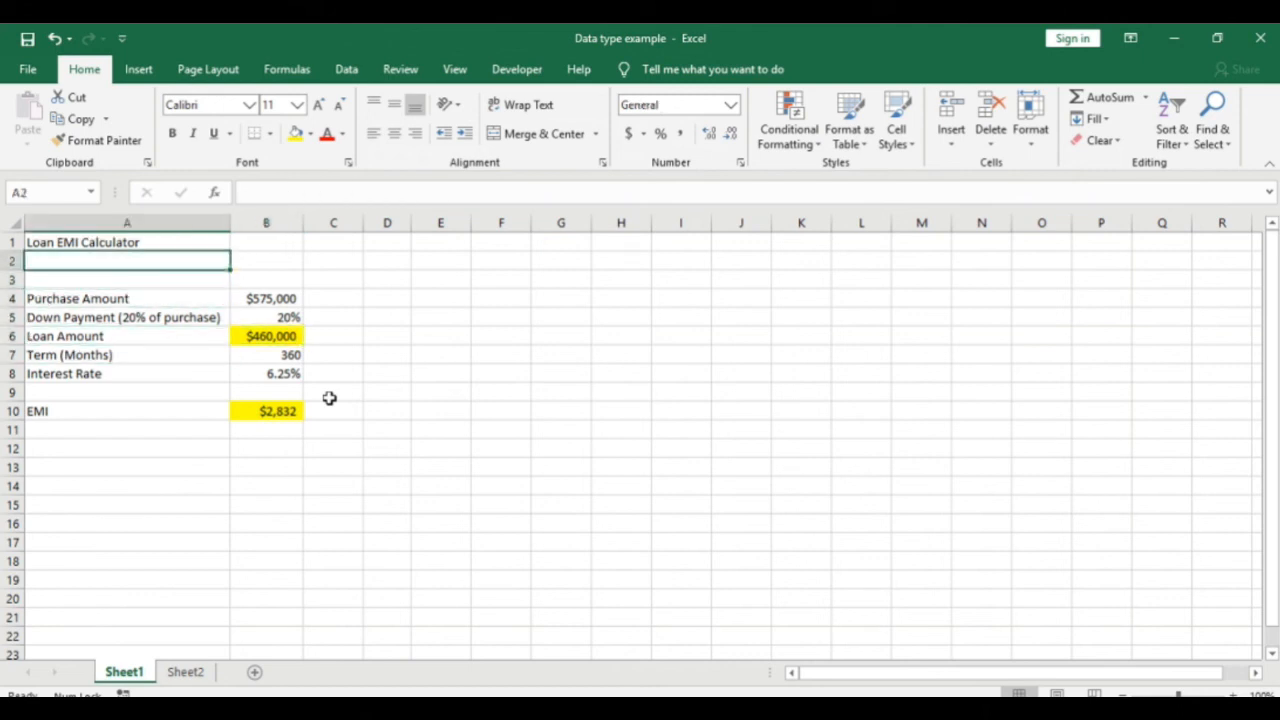
Step: Enter the date 05-08-2020 in B3 and change the term to 240 months
key(Down)
key(Right)
key(Left)
key(Right)
text(05-08-2020)
key(Return)
key(Up)
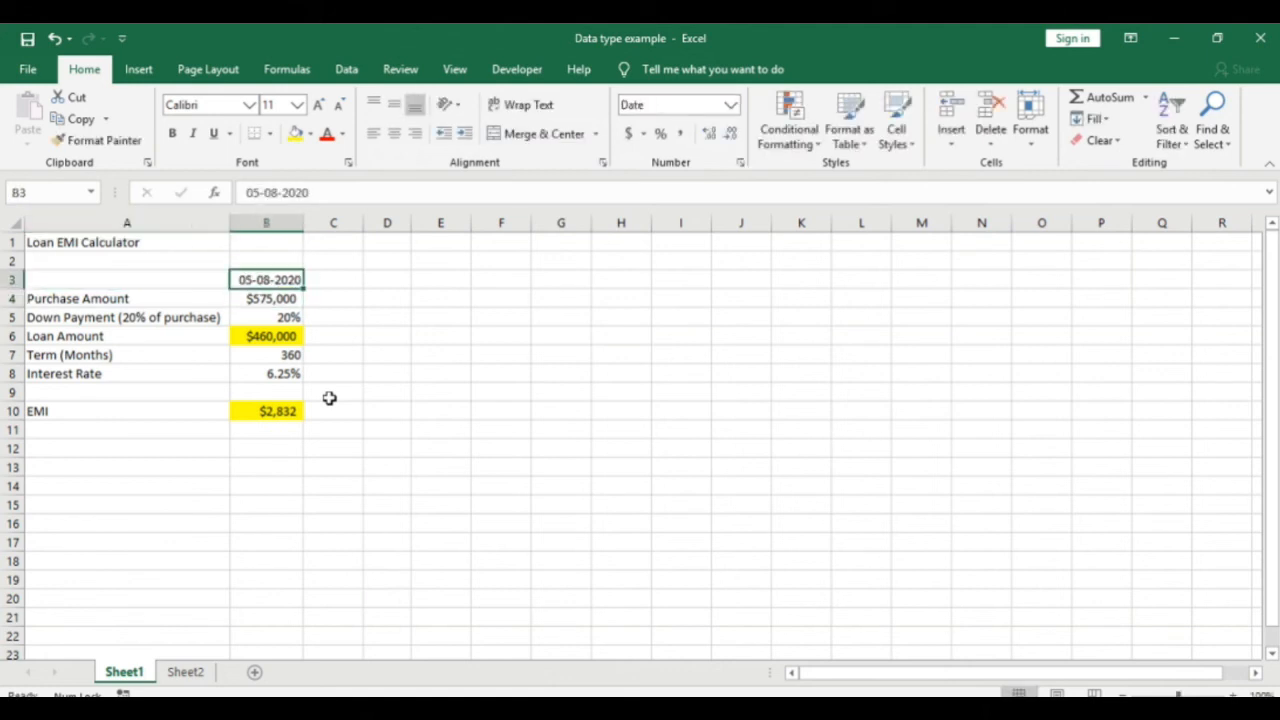
key(Down)
key(Down)
key(Down)
key(Down)
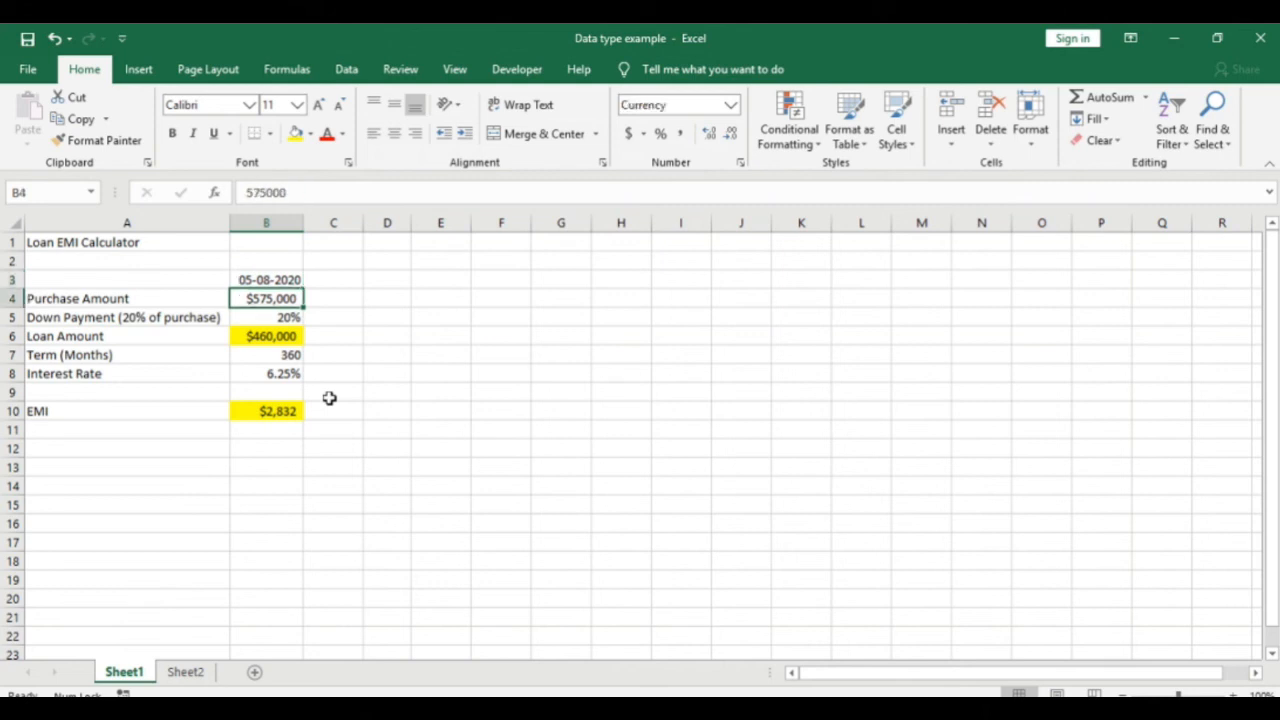
text(240)
key(ctrl+Return)
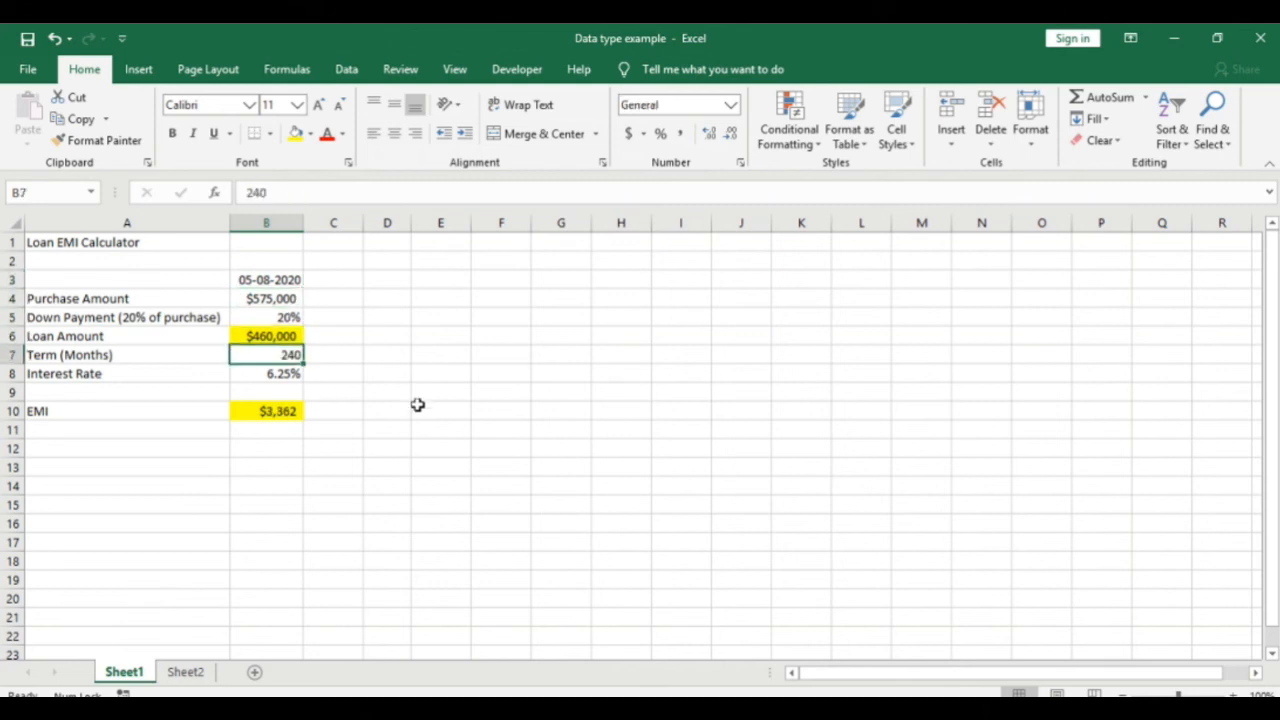